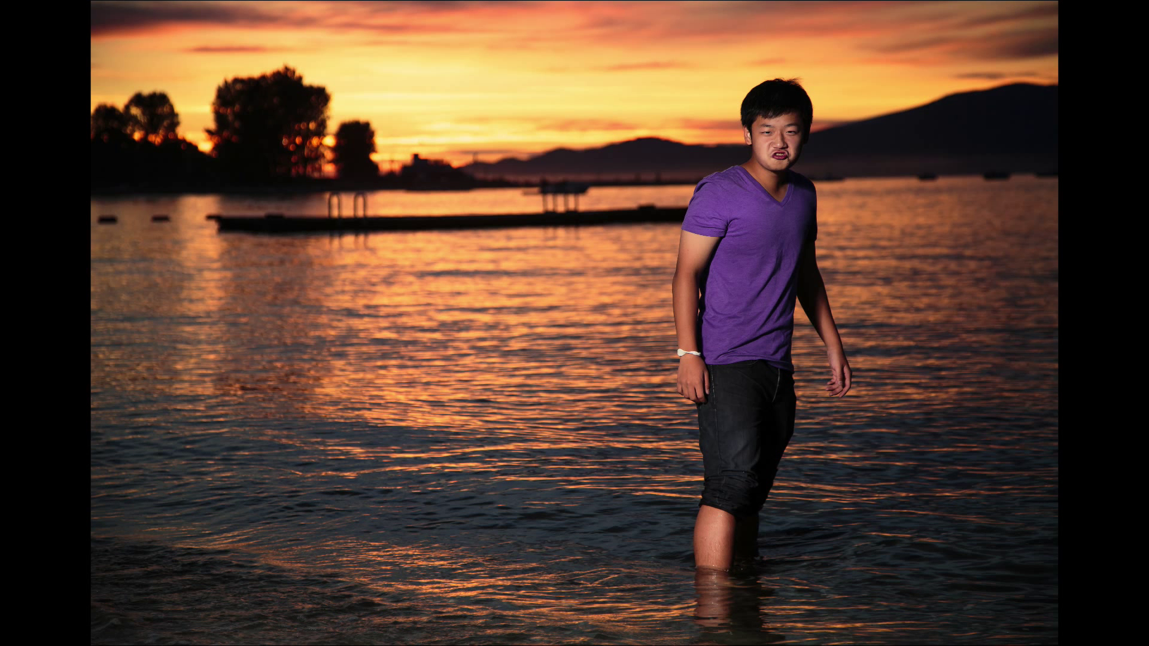
Leave the full-screen photo preview and switch from Lightroom to the layered sunset portrait in Photoshop.
key("Escape")
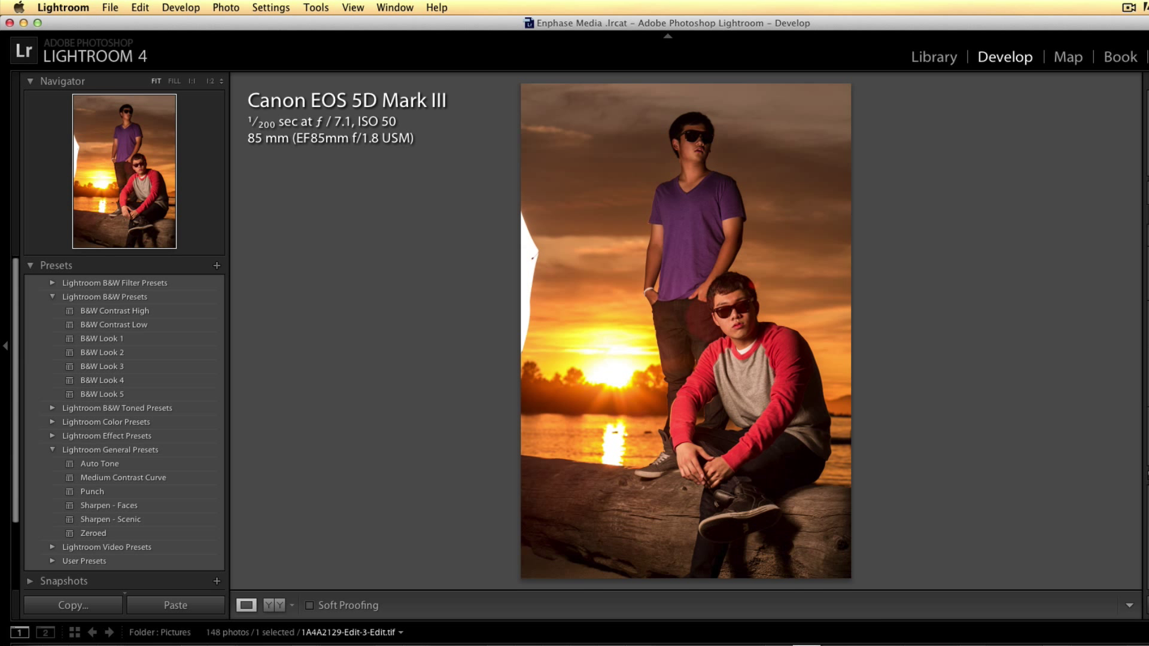
key("super+Tab")
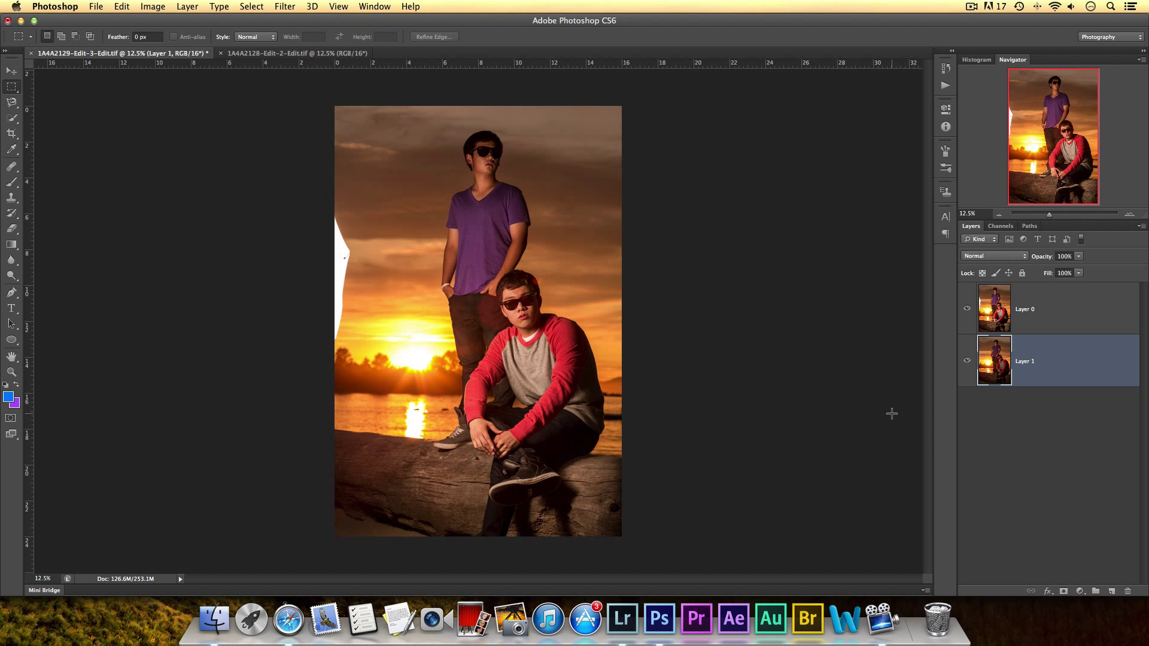
Move Layer 1 above Layer 0 and toggle its visibility to compare the two shots.
left_click_drag(1004, 368, 1006, 302)
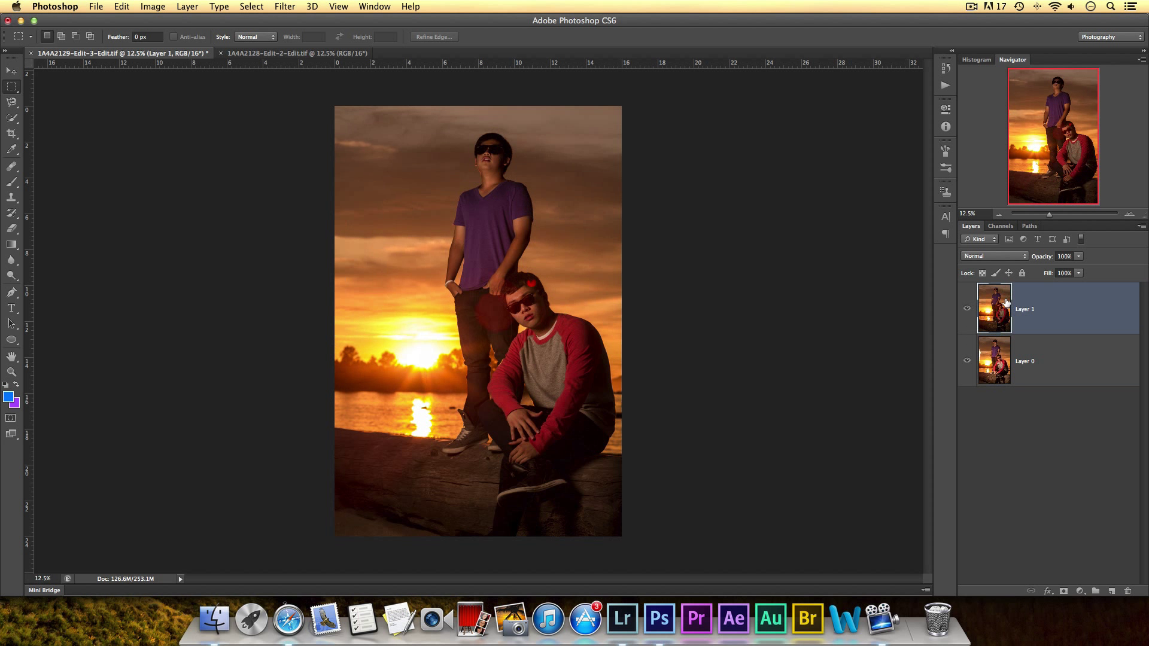
left_click(968, 308)
left_click(967, 309)
left_click(967, 309)
left_click(968, 309)
Add a black layer mask to Layer 1 and paint white on it over the white softbox at the photo's left edge.
left_click(1063, 592)
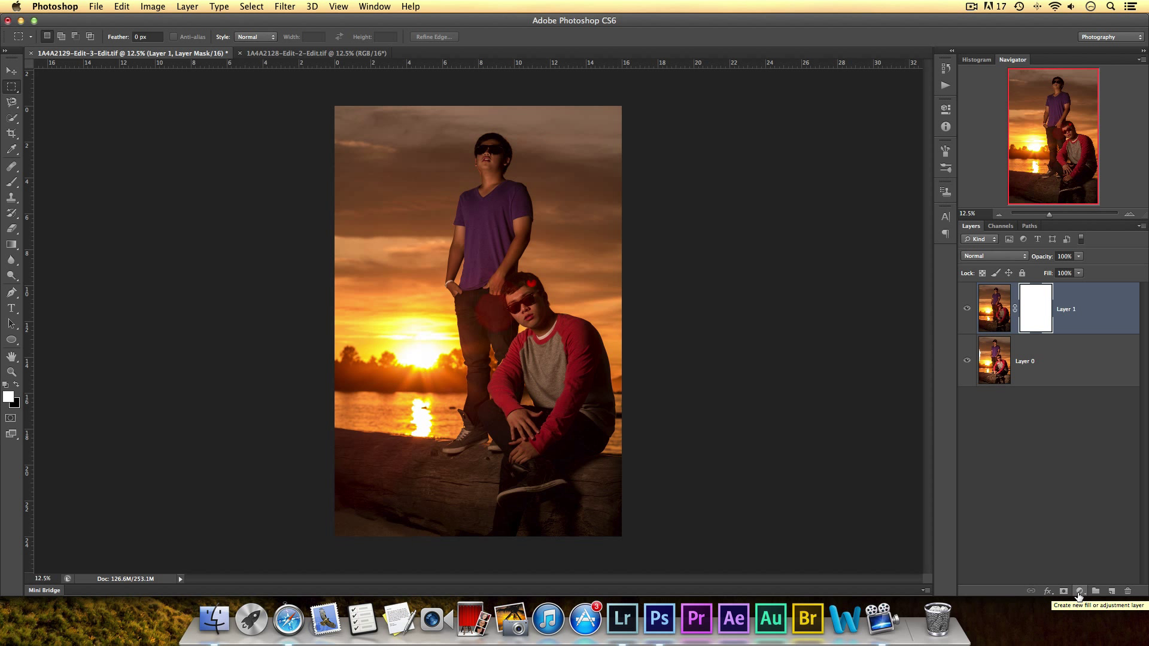
key("super+i")
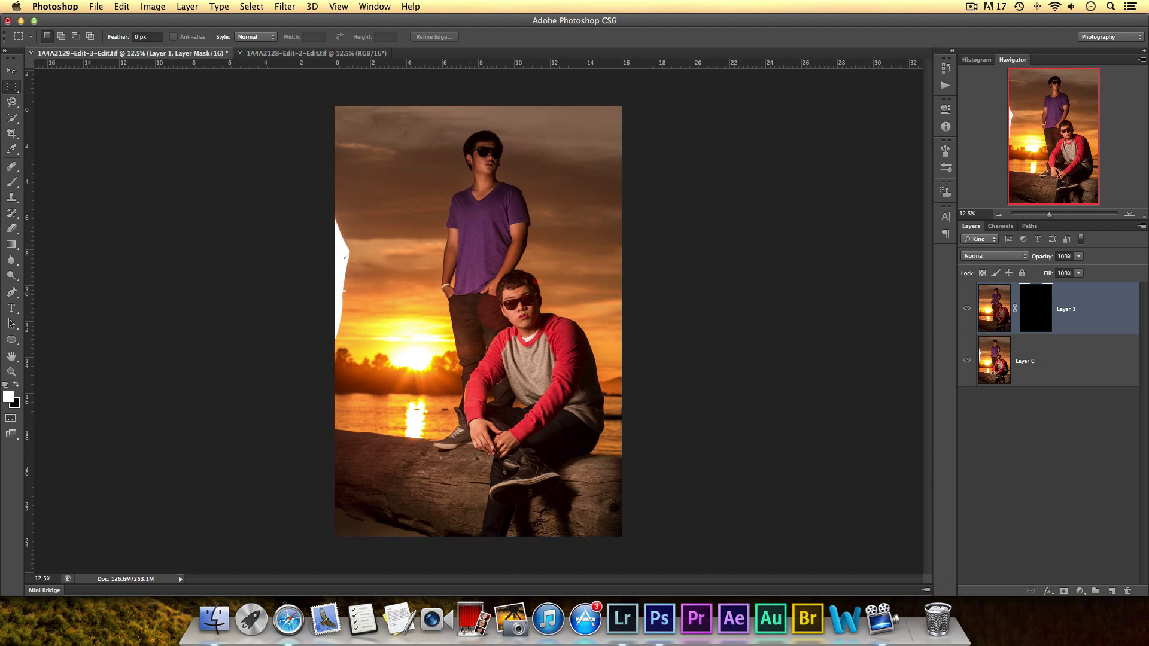
left_click(11, 182)
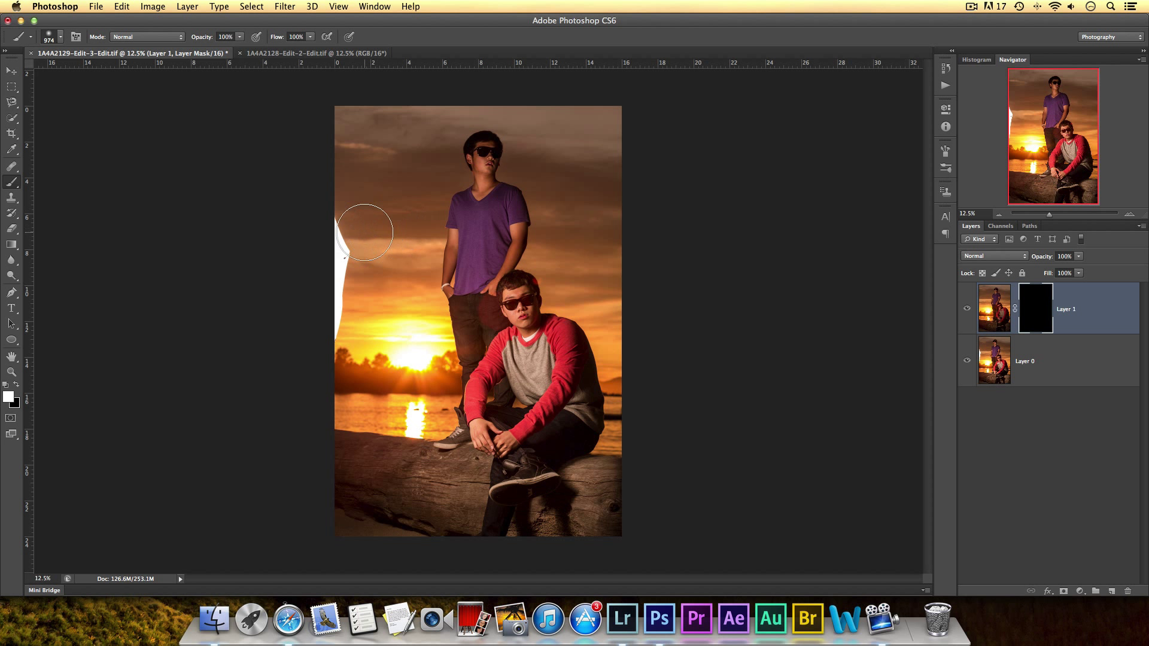
mouse_move(320, 317)
left_mouse_down()
mouse_move(298, 318)
mouse_move(367, 341)
left_mouse_up()
Set the brush size to 289 px and paint black on Layer 1's mask along the tree line near the left edge.
right_click(367, 342)
left_click(446, 380)
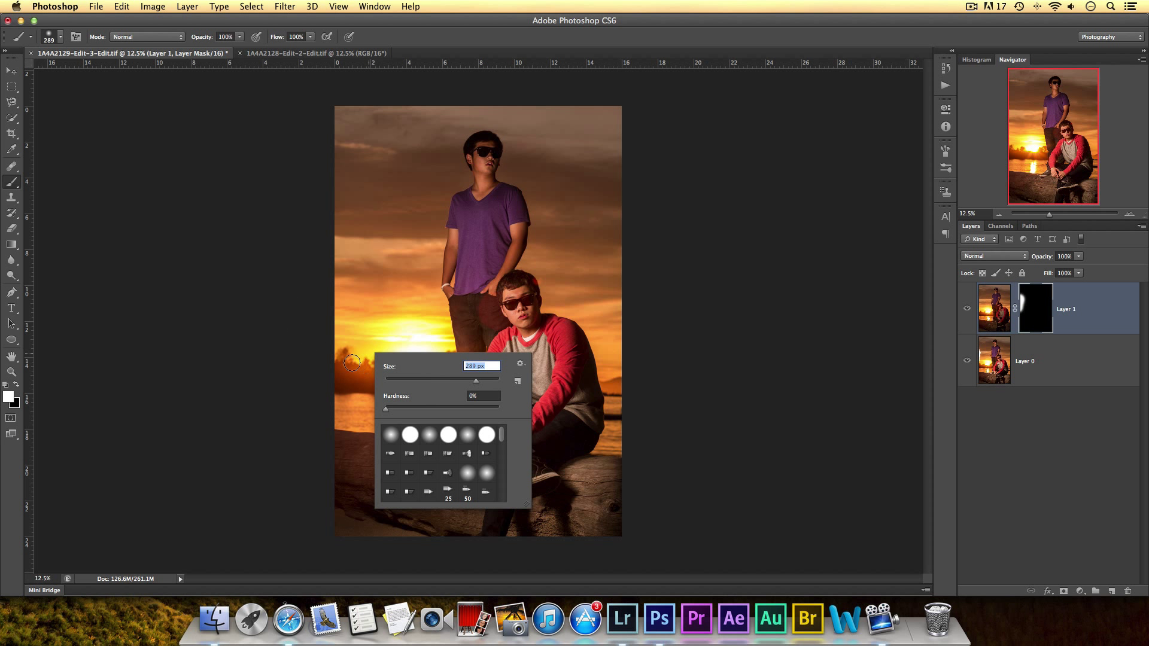
key("Return")
key("x")
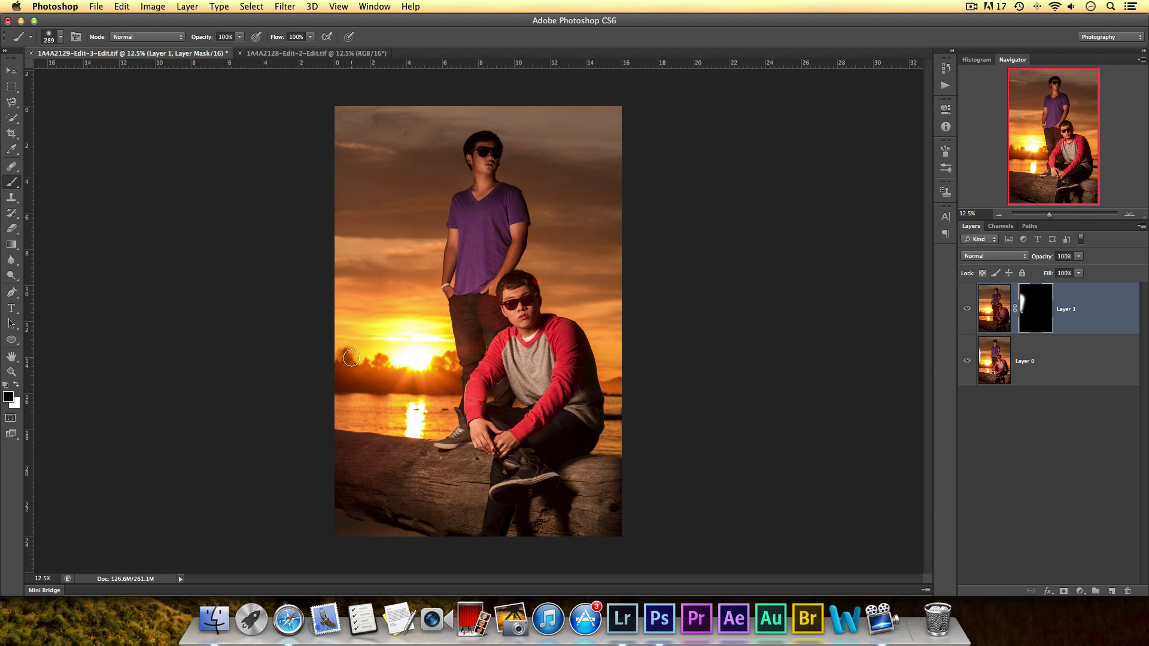
left_click_drag(348, 352, 372, 352)
Compare the photo with Layer 1 hidden and shown, and merge Layer 1 down into Layer 0.
left_click(966, 309)
left_click(967, 309)
left_click(966, 309)
left_click(967, 309)
right_click(1094, 326)
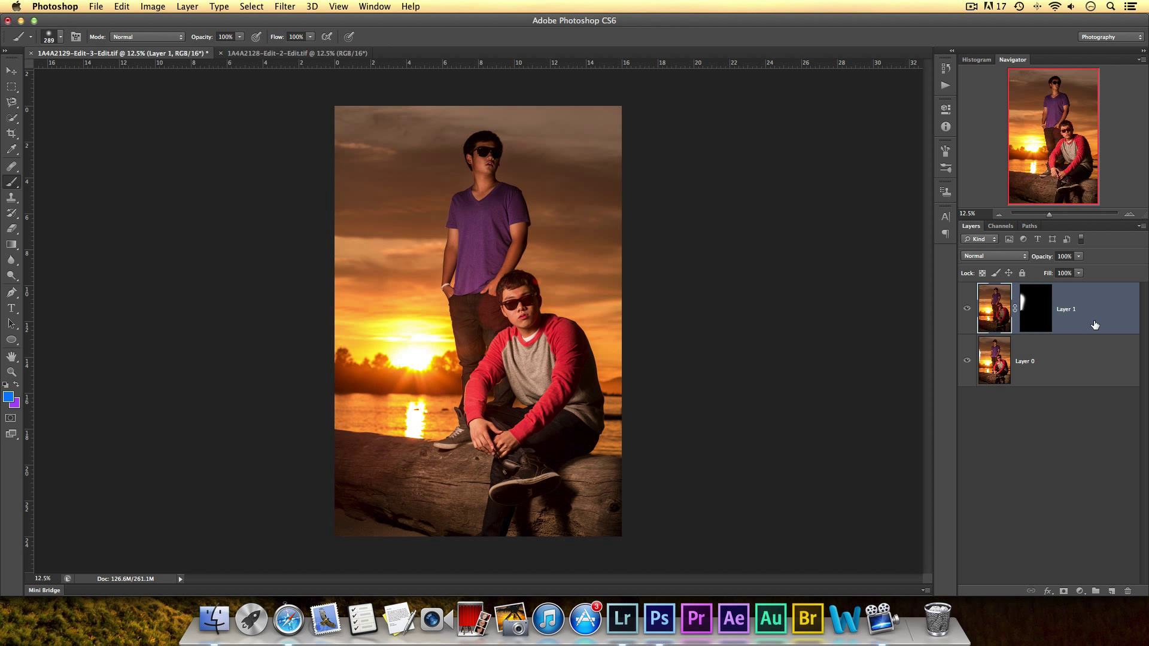
left_click(1017, 430)
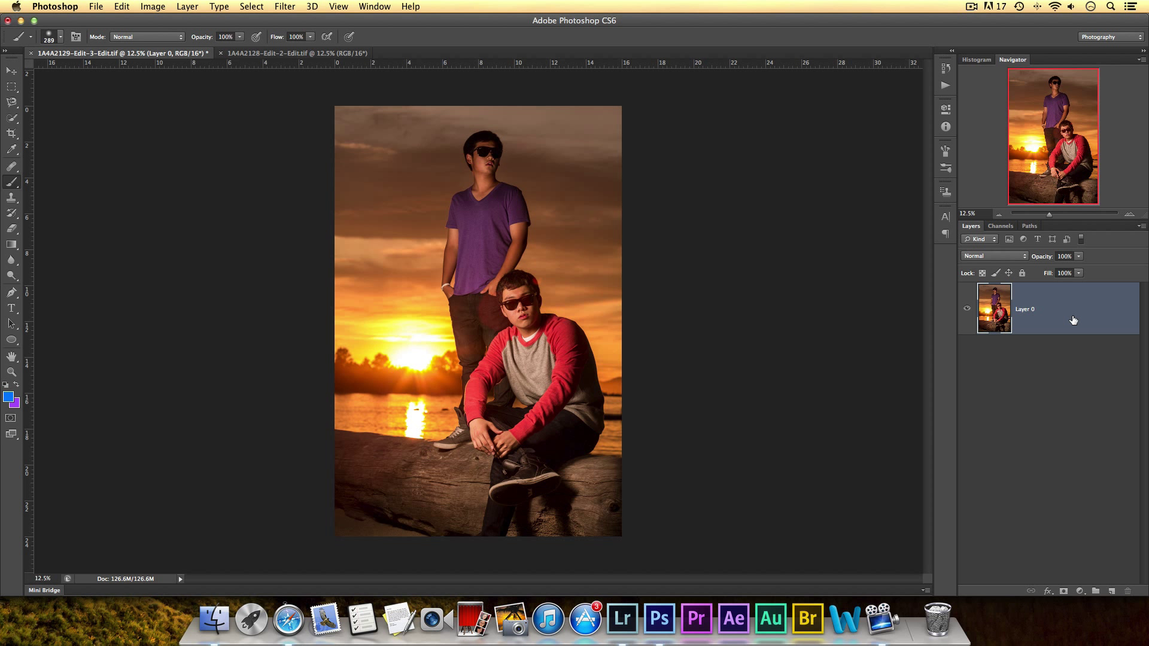
Step back through the document history to the first Layer Order state, undoing the masking and the merge.
left_click(944, 75)
left_click(867, 168)
left_click(873, 154)
left_click(873, 140)
scroll(873, 117, "up", 2)
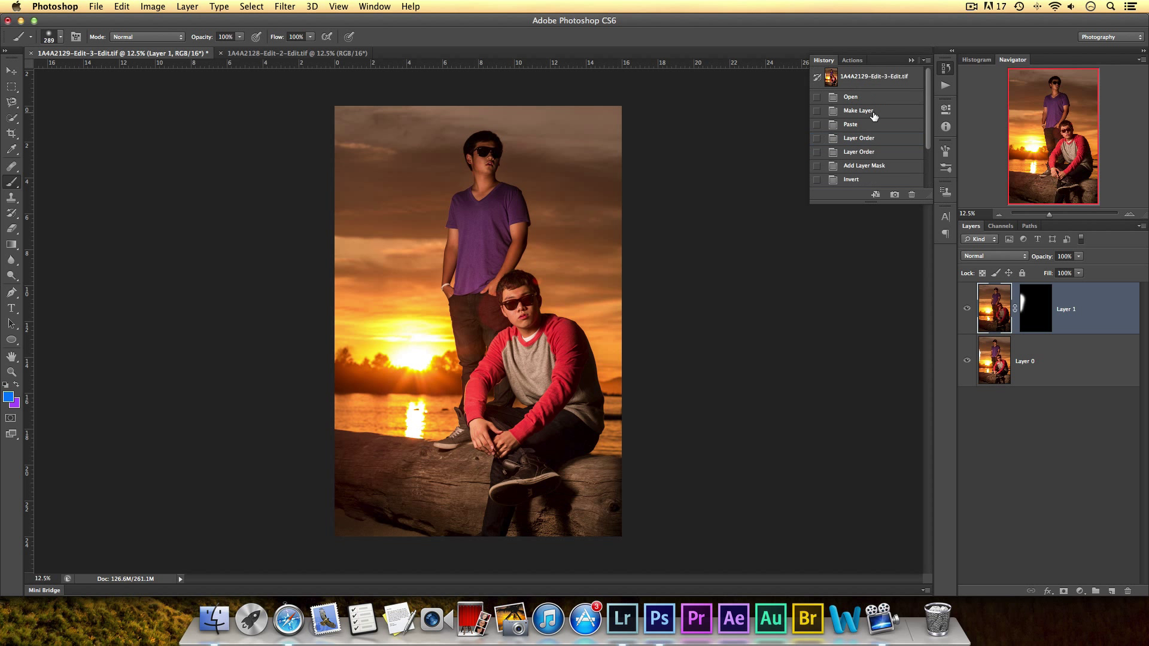
left_click(869, 99)
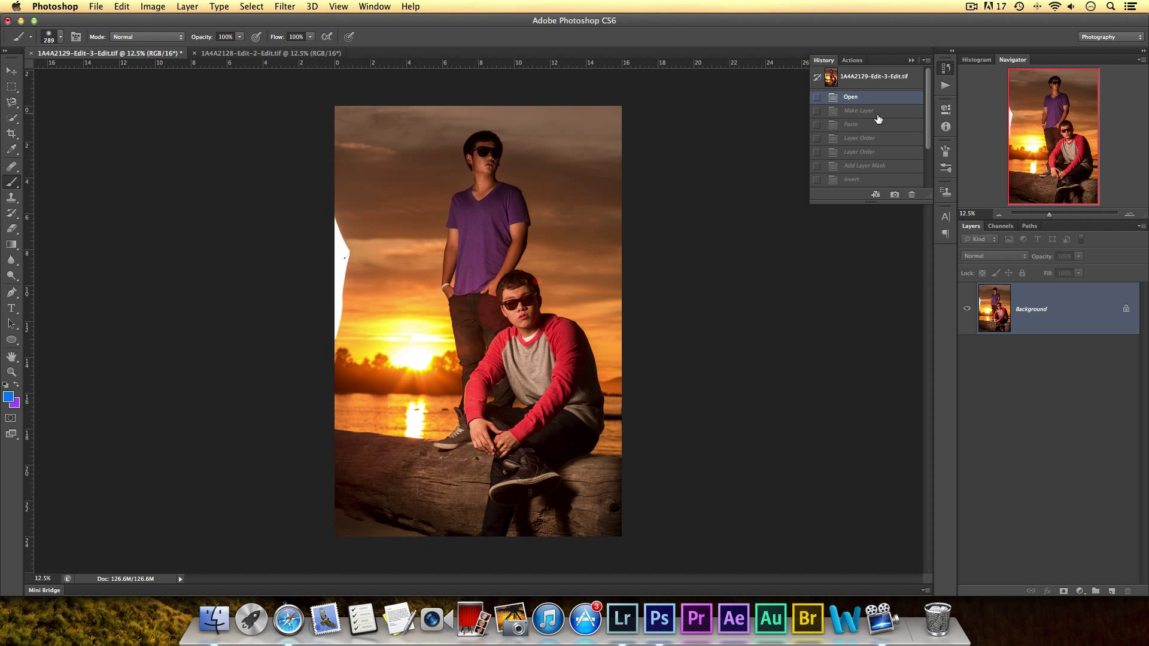
left_click(876, 125)
left_click(878, 139)
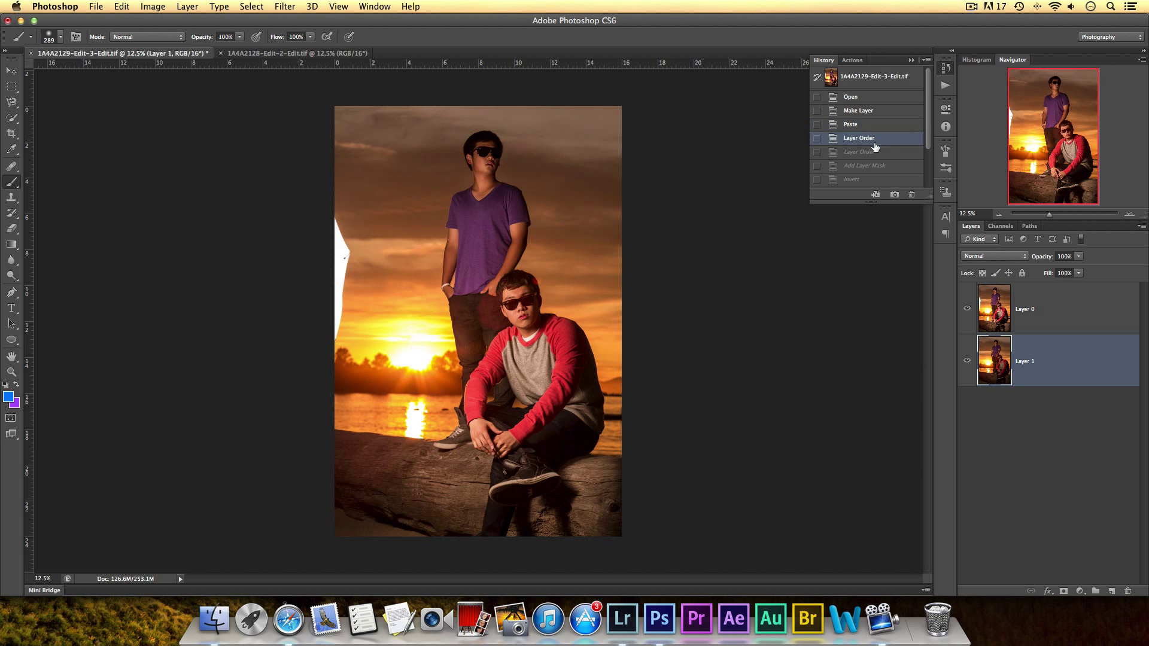
Create an empty layer above Layer 0 and set the Clone Stamp to sample All Layers.
left_click(994, 310)
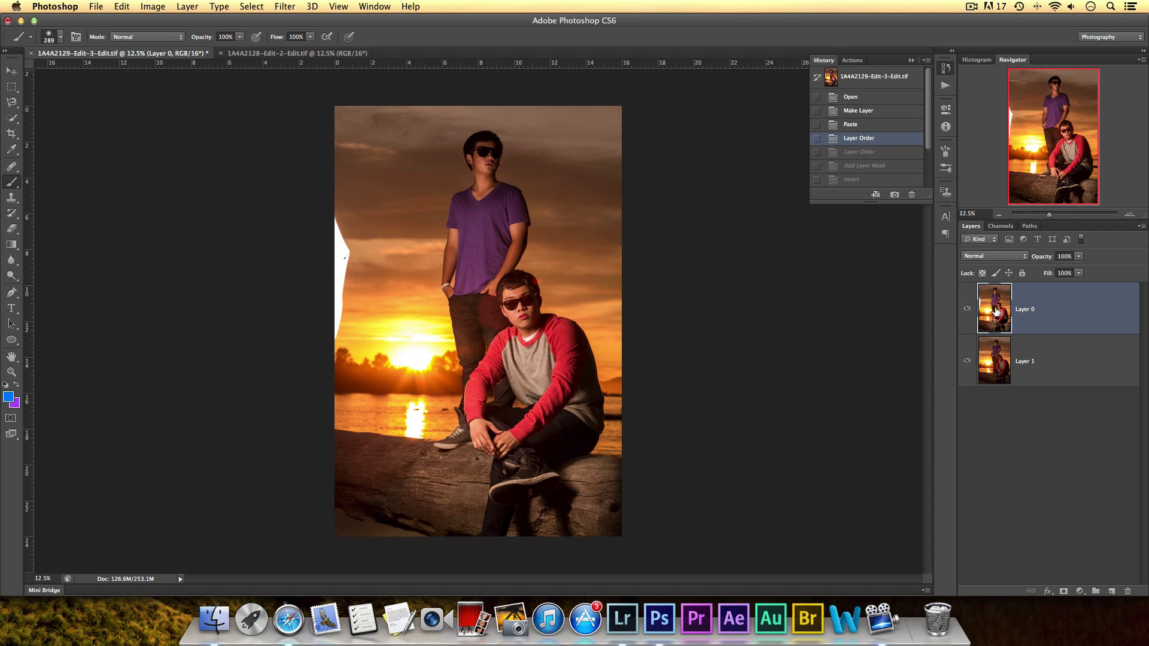
left_click(1112, 591)
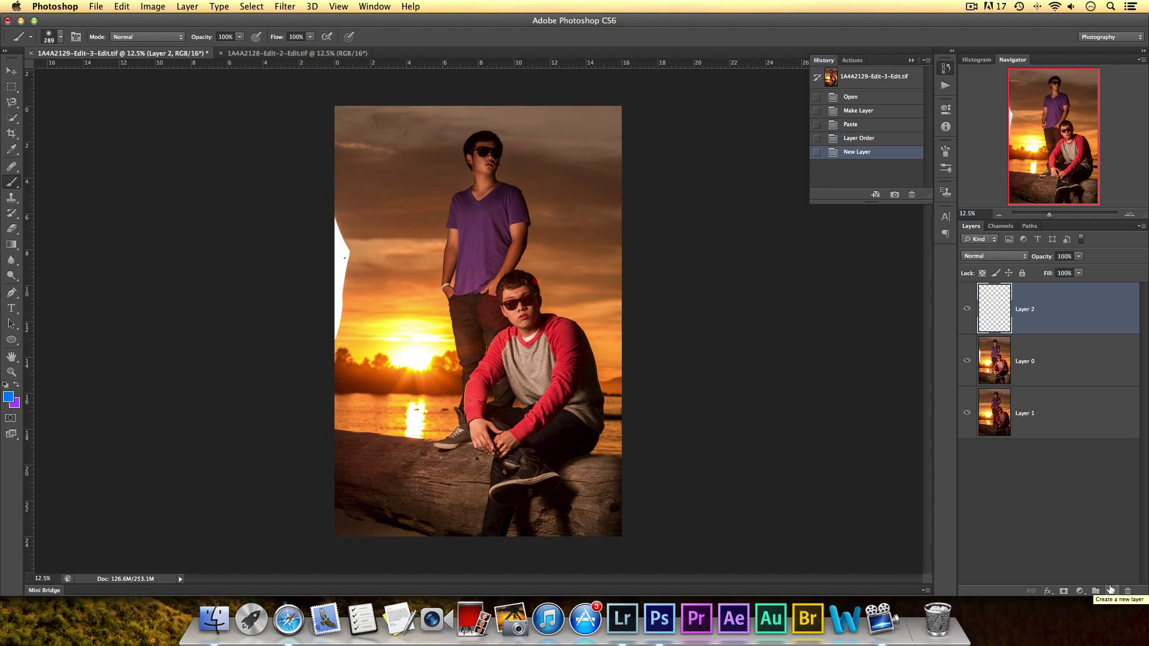
left_click(6, 200)
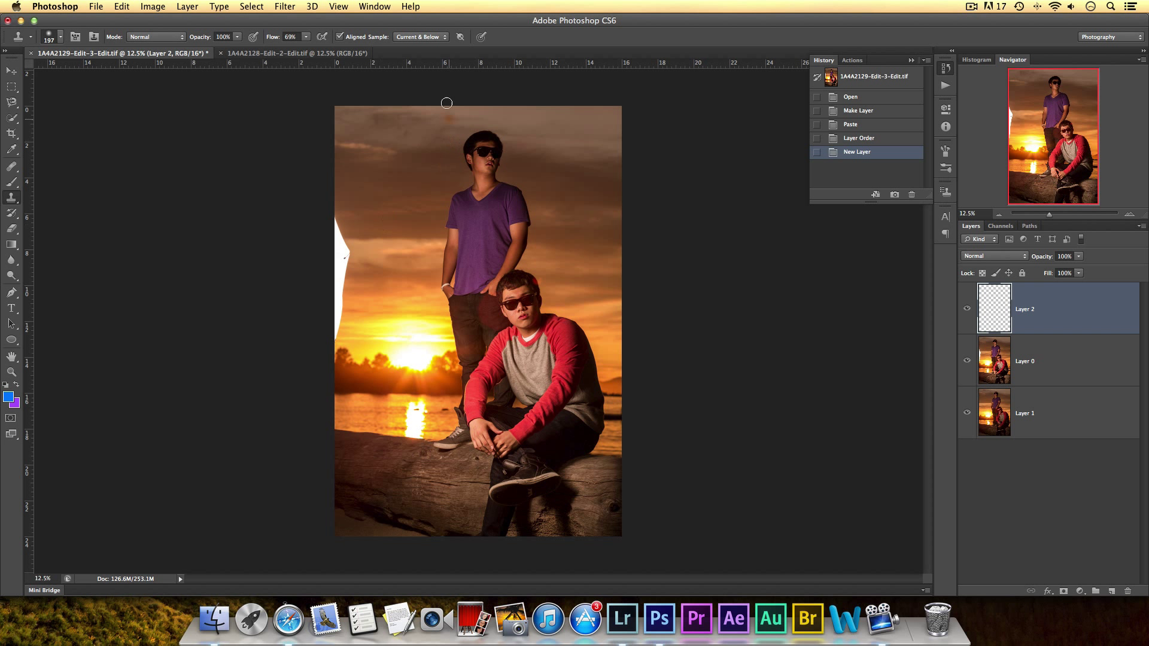
left_click(426, 38)
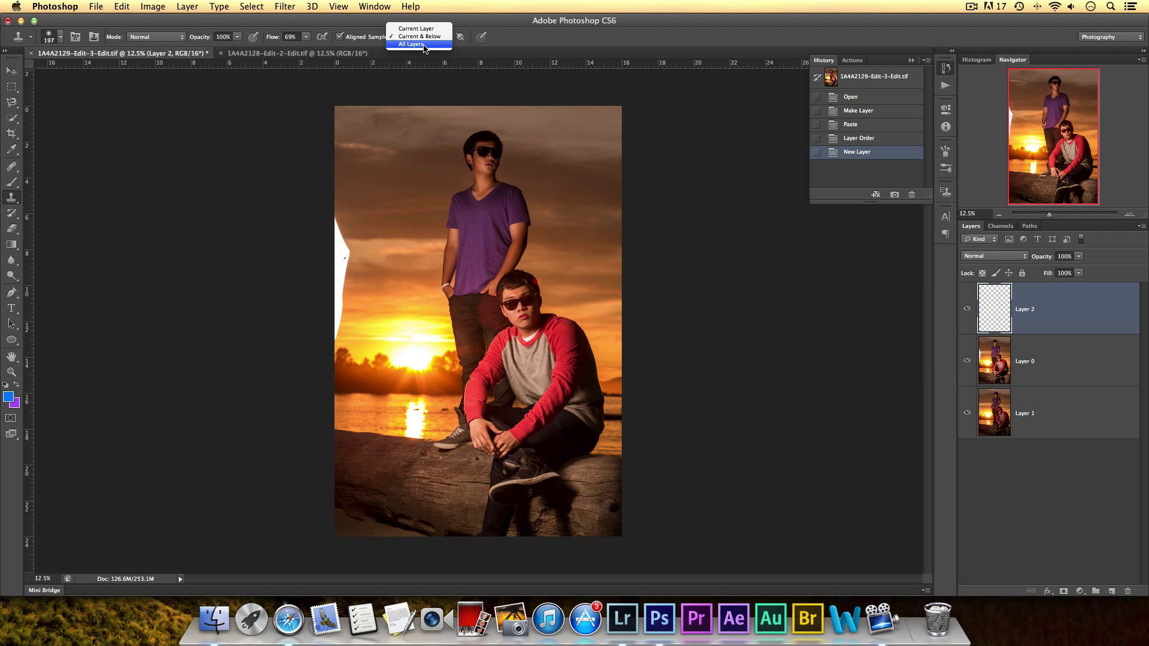
left_click(413, 44)
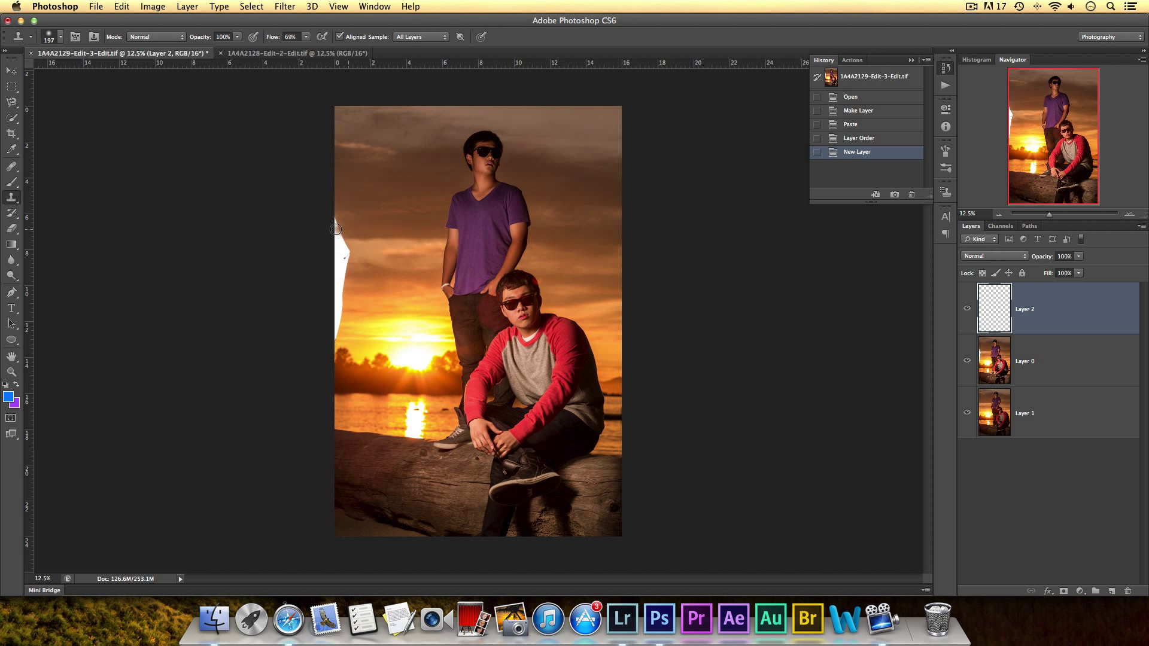
Clone sky over the white softbox at the photo's left edge on Layer 2, toggling the layer to compare.
mouse_move(337, 228)
left_mouse_down()
mouse_move(331, 261)
mouse_move(346, 266)
mouse_move(330, 276)
mouse_move(349, 296)
mouse_move(335, 292)
mouse_move(333, 333)
left_mouse_up()
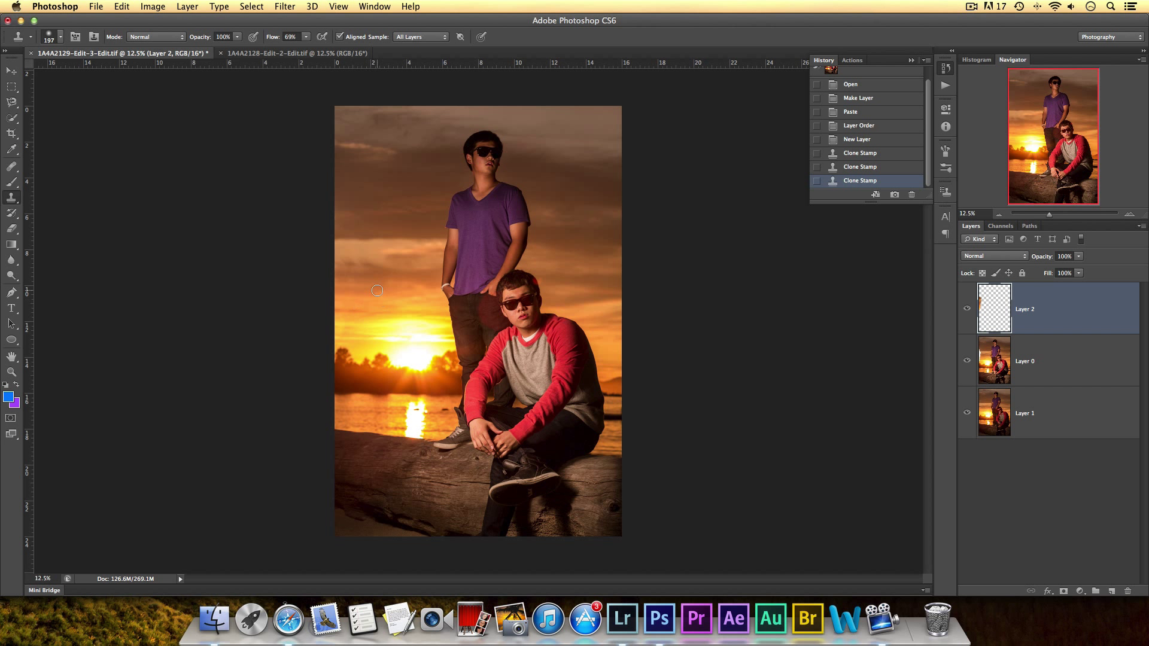
left_click_drag(330, 277, 363, 276)
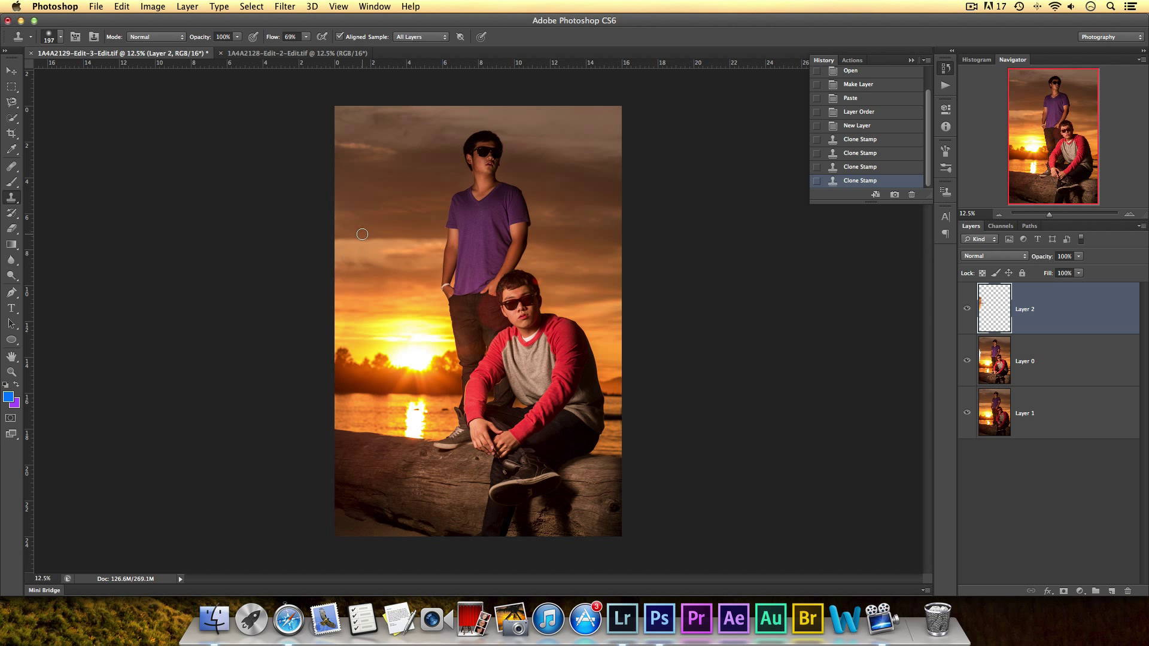
left_click(967, 308)
left_click(968, 308)
left_click(967, 309)
left_click(967, 309)
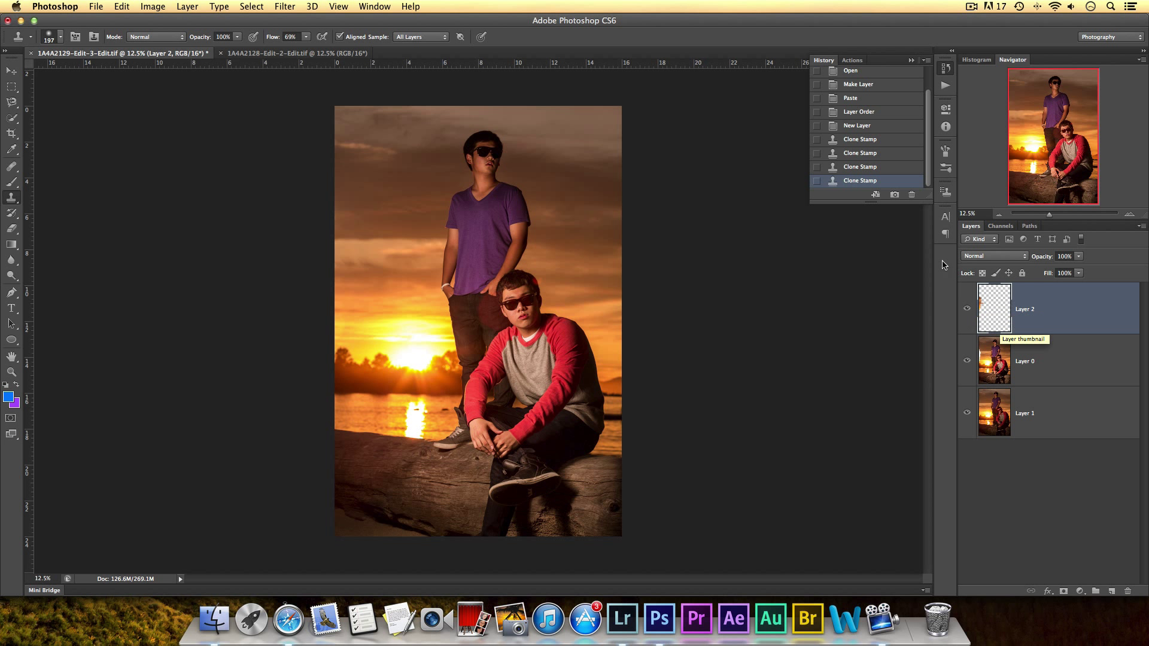
Merge all visible layers into one and toggle the merged layer's visibility as a check.
right_click(1056, 317)
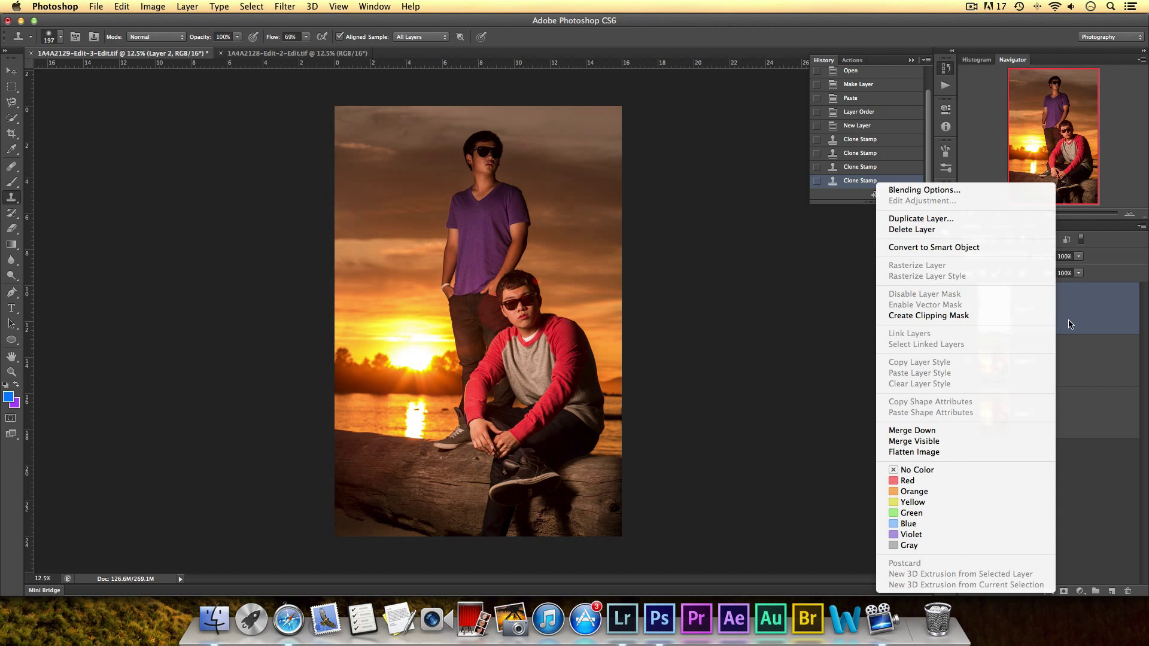
left_click(968, 441)
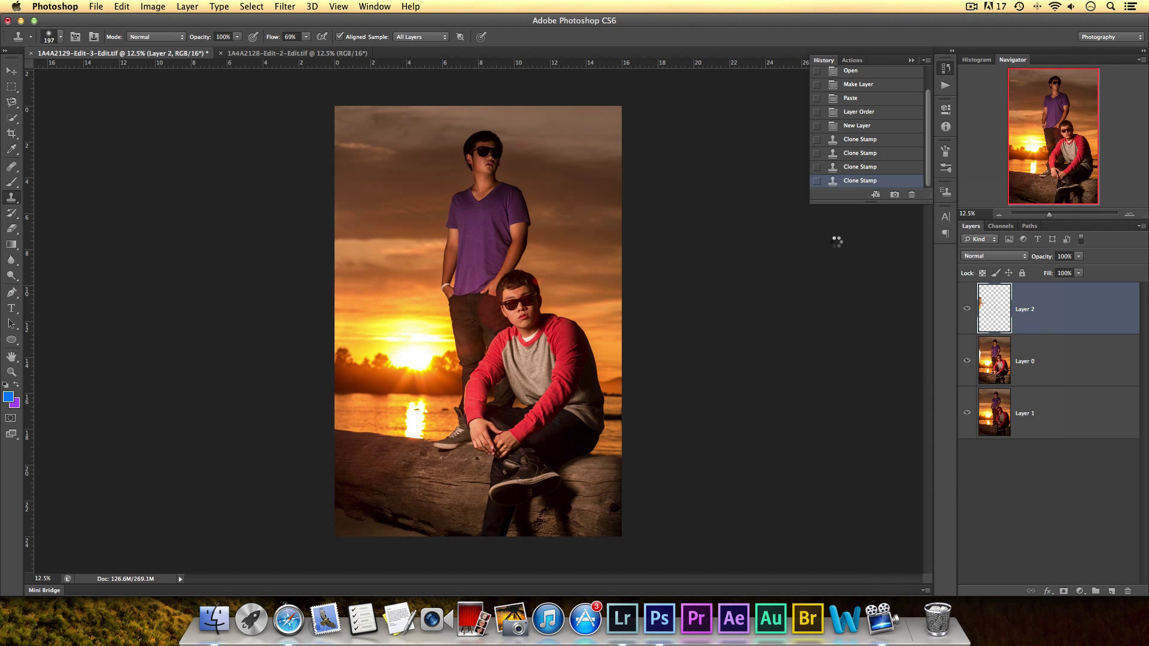
left_click(968, 309)
left_click(968, 309)
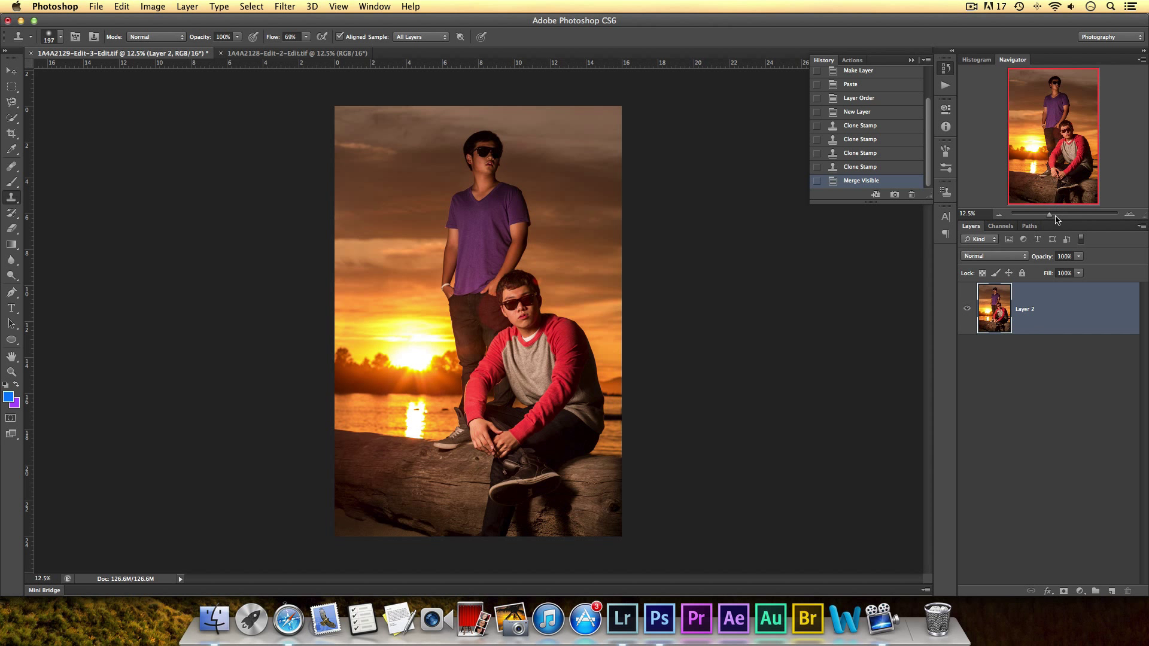
Inspect the lens flare spots on the seated man's hair and the standing man's jeans up close.
left_click_drag(1056, 218, 1063, 218)
mouse_move(1062, 138)
left_mouse_down()
mouse_move(1064, 122)
mouse_move(1063, 132)
left_mouse_up()
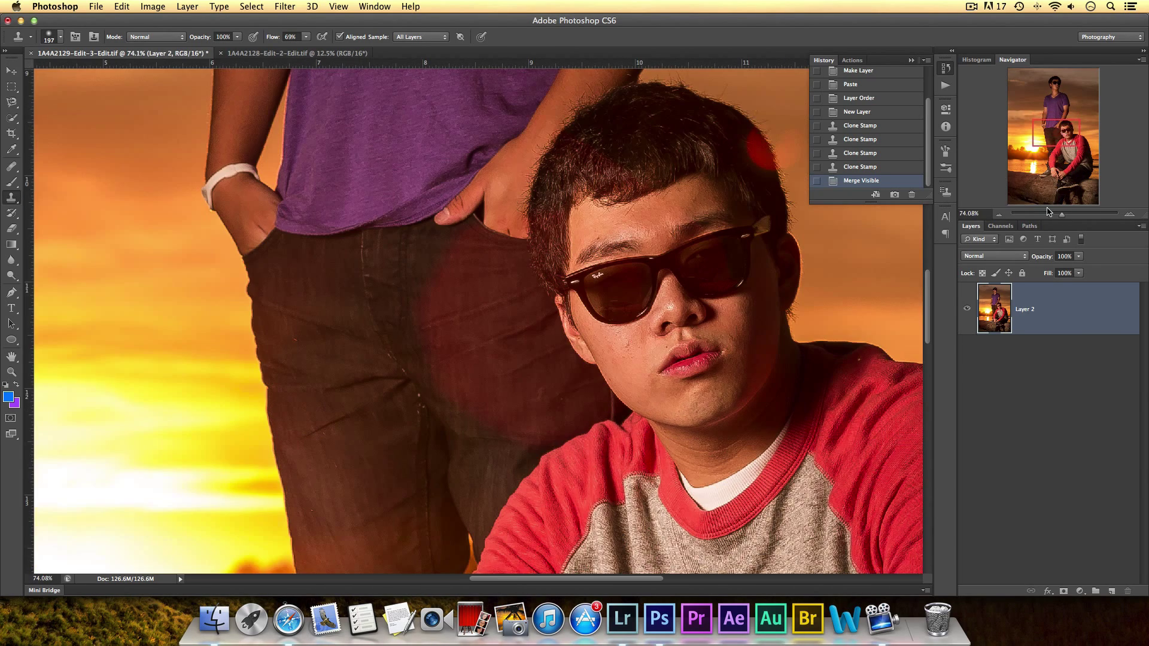
left_click_drag(1048, 218, 1051, 217)
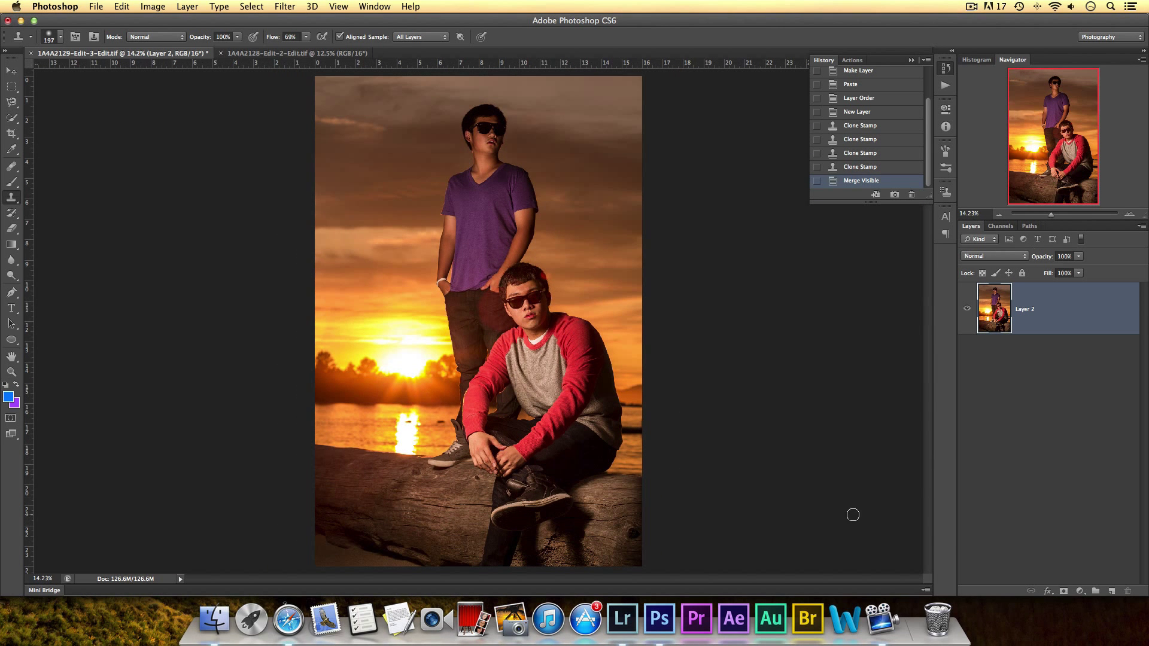
Switch to Lightroom and compare the finished 1A4A2103-Edit.tif with the 1A4A2103.CR2 original, including its Before view.
left_click(622, 618)
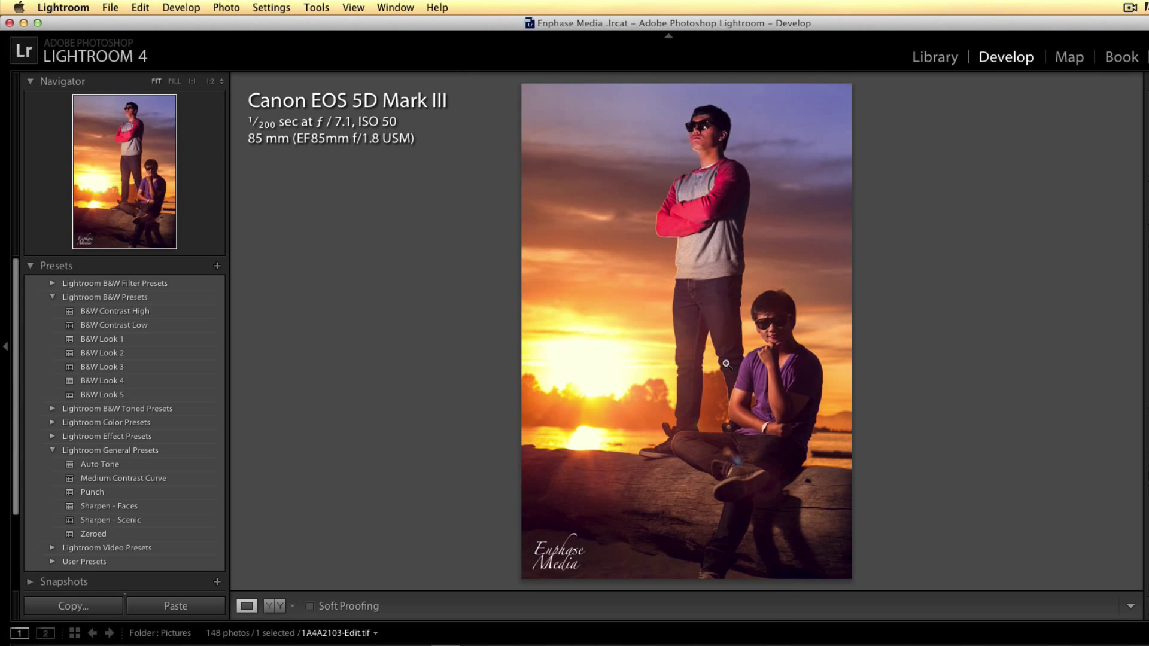
left_click(723, 312)
left_click(725, 311)
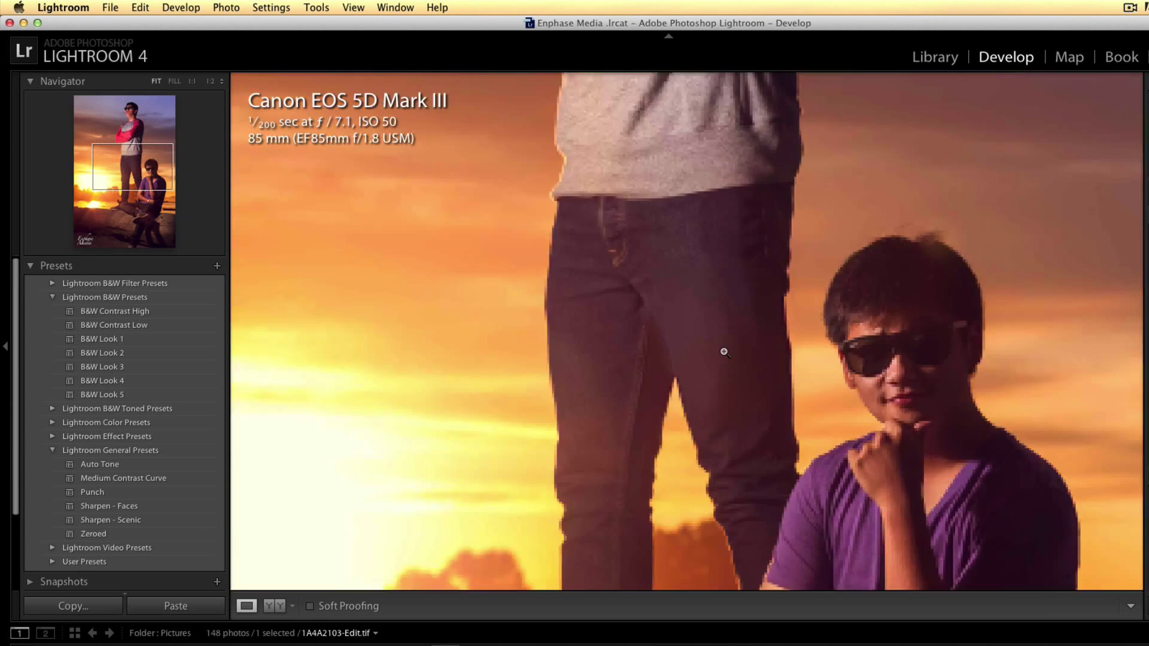
key("Left")
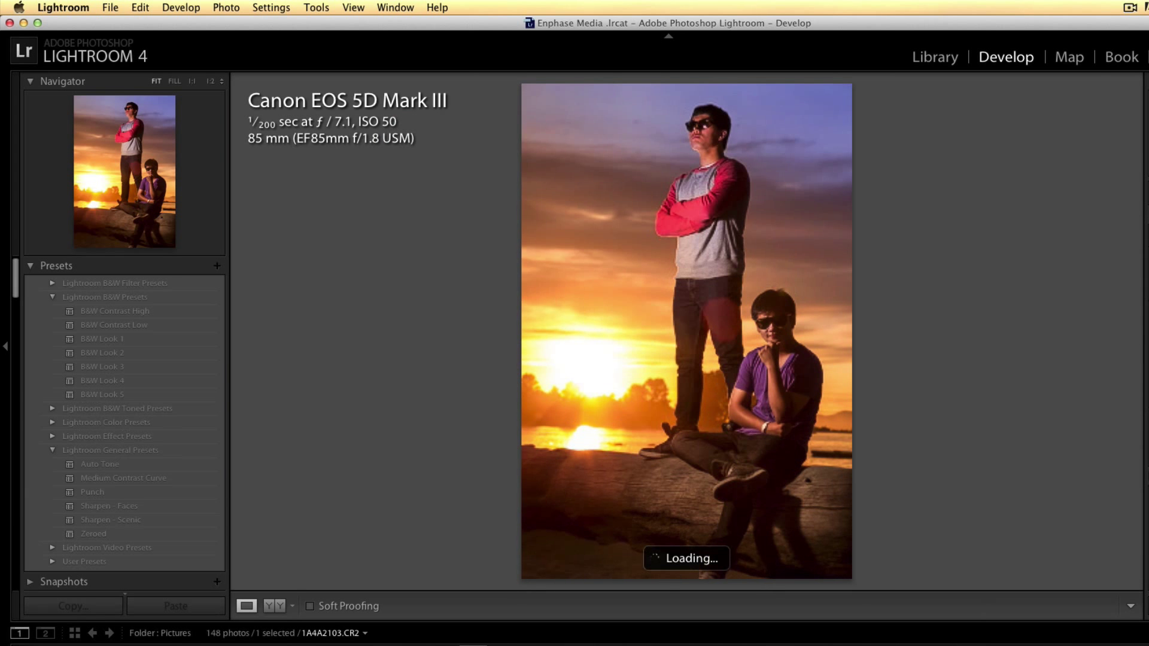
key("backslash")
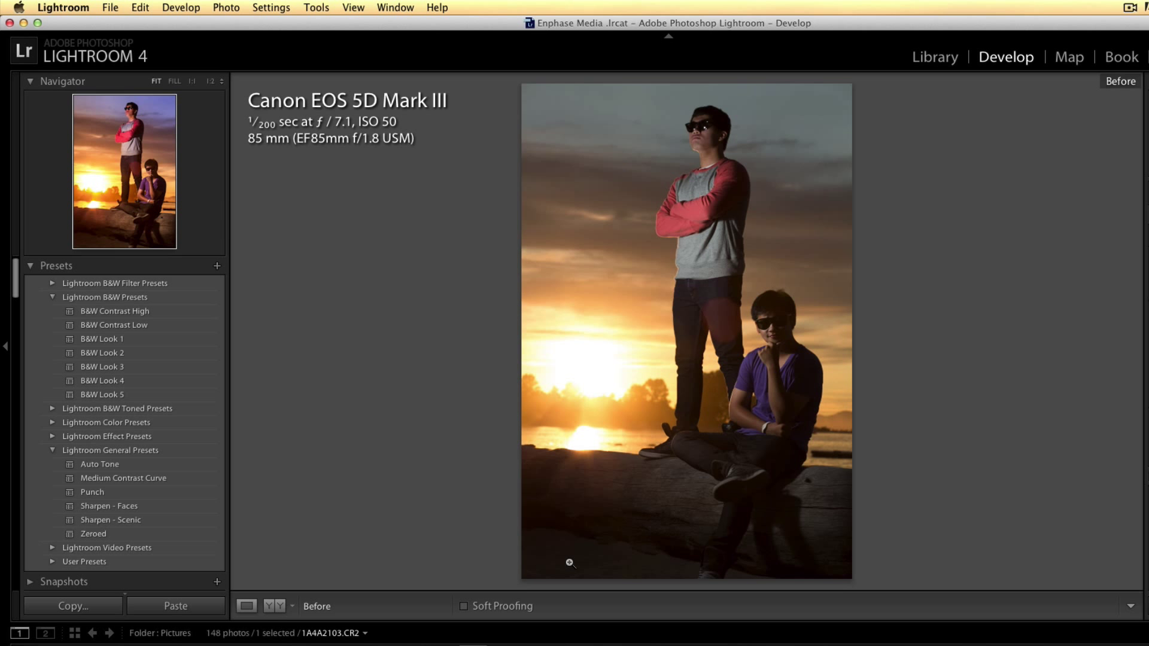
key("backslash")
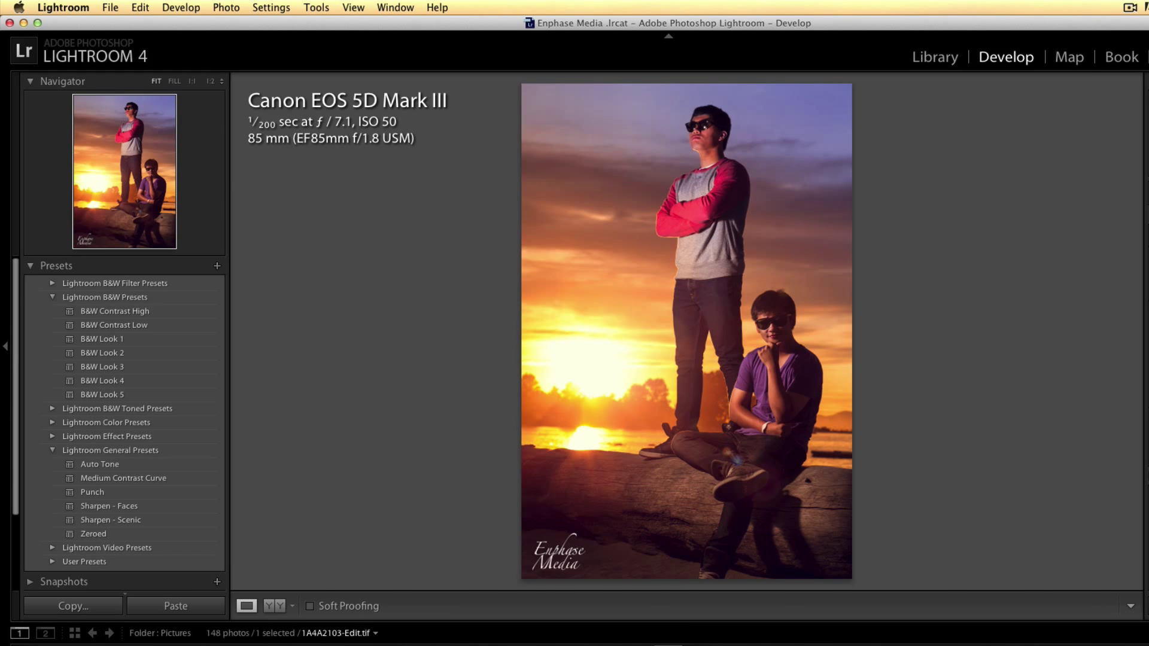
Switch back to Photoshop and duplicate the merged Layer 2 twice.
left_click(659, 613)
left_click_drag(1051, 215, 1053, 219)
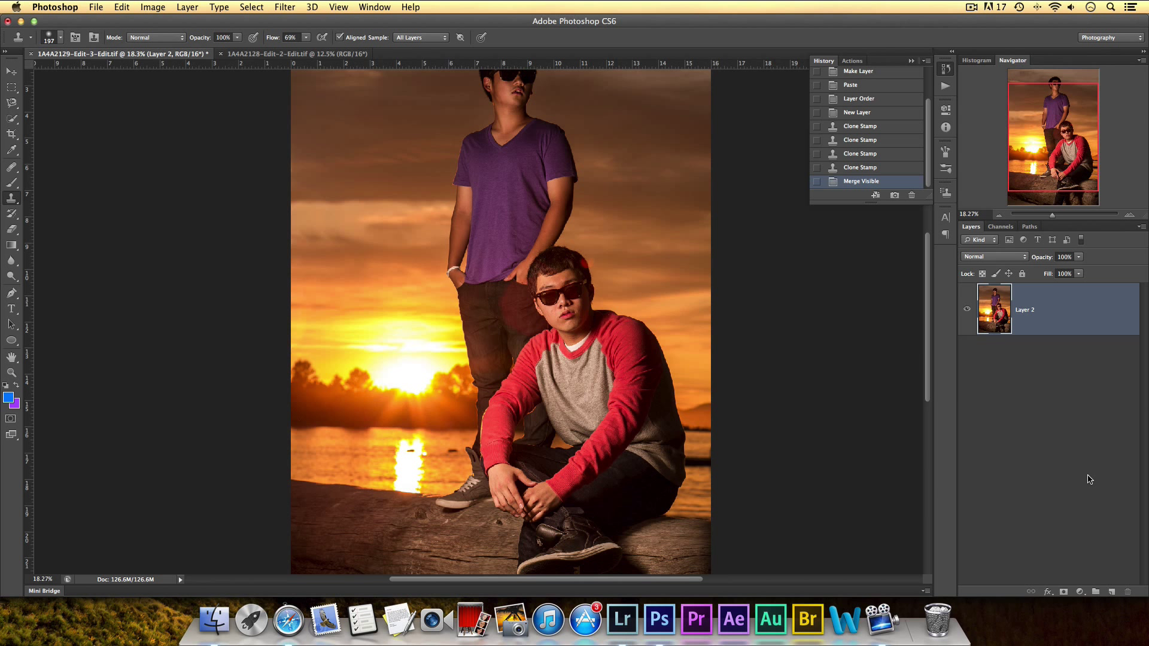
key("super+j")
key("super+j")
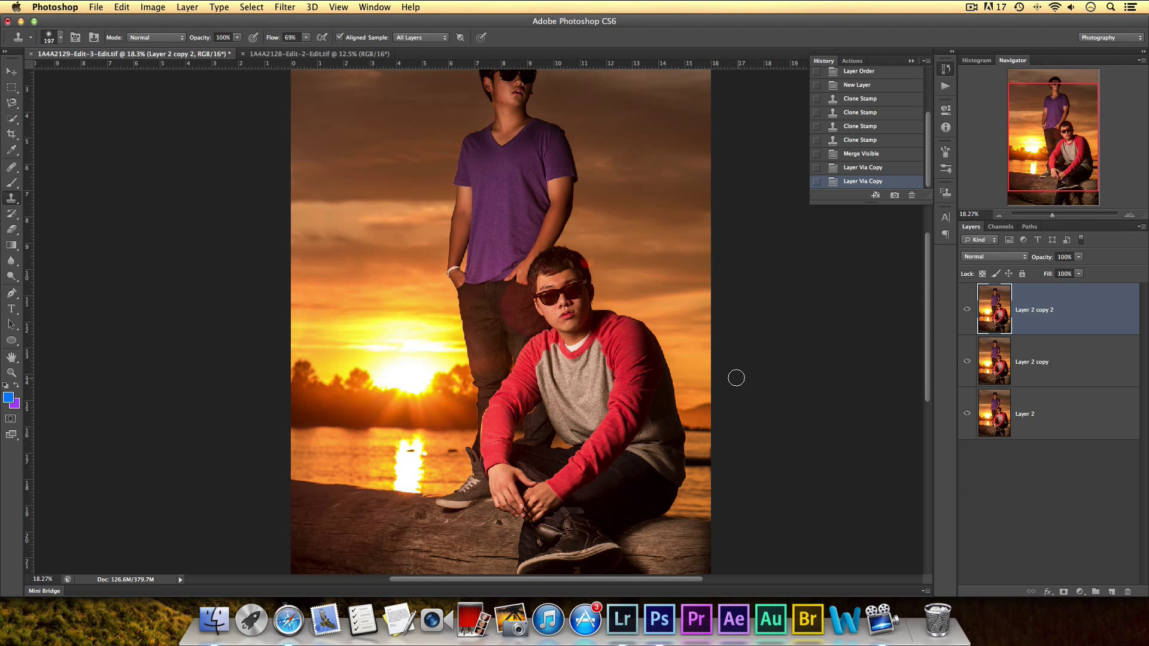
Rename the middle layer, Layer 2 copy, to Low.
left_click(1036, 363)
double_click(1040, 361)
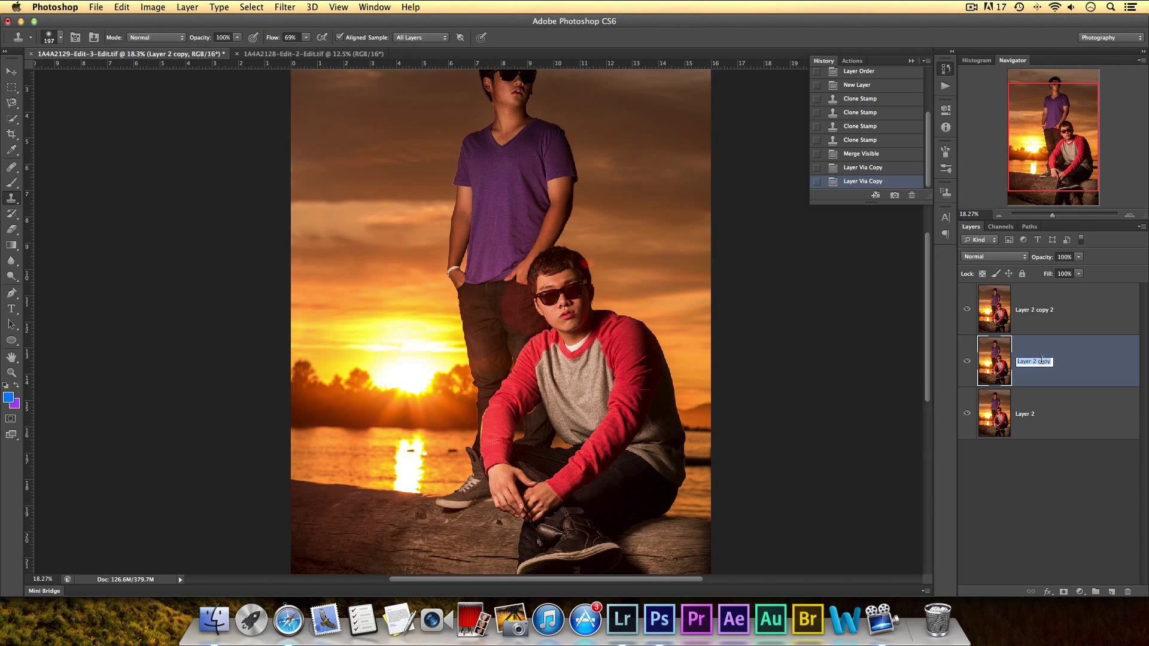
type("Low")
Rename the topmost layer, Layer 2 copy 2, to High.
left_click(1042, 310)
double_click(1042, 309)
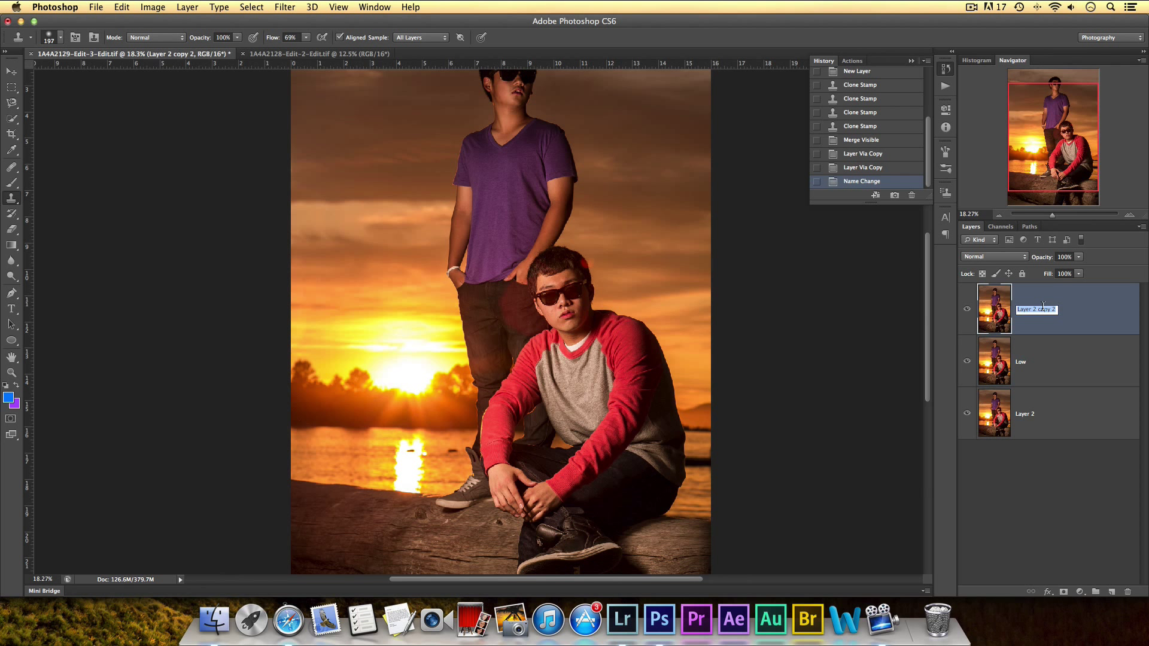
type("High")
key("Return")
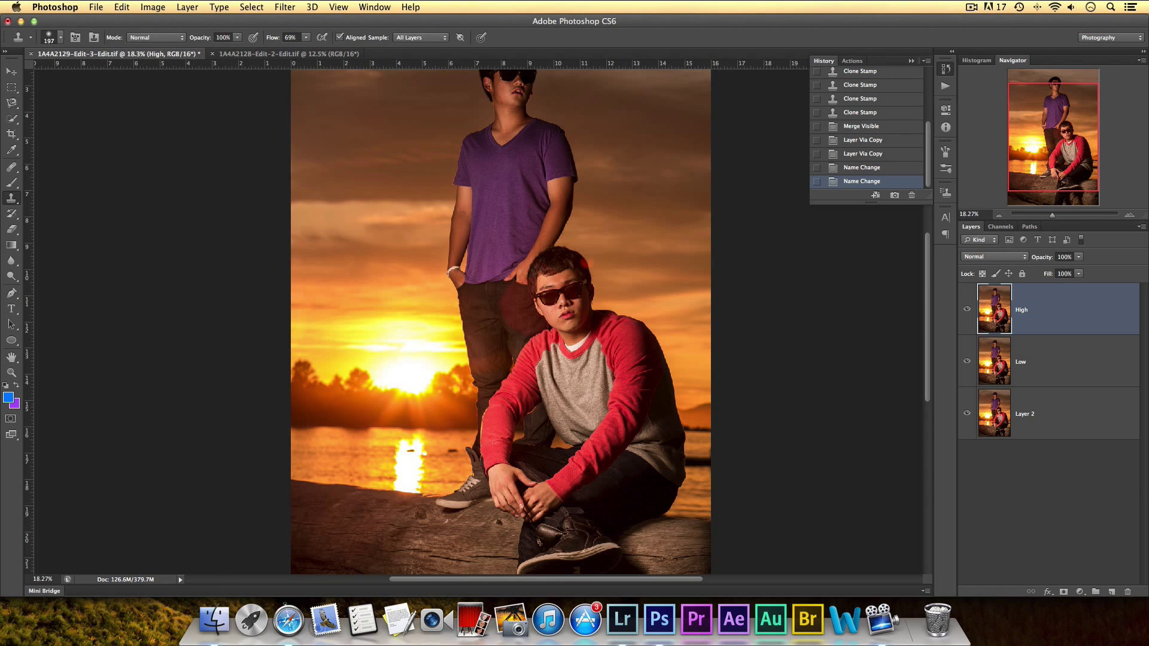
Hide the High layer and apply a Gaussian Blur to the Low layer, softening its fine detail.
left_click(1068, 361)
left_click(1066, 329)
left_click(1068, 365)
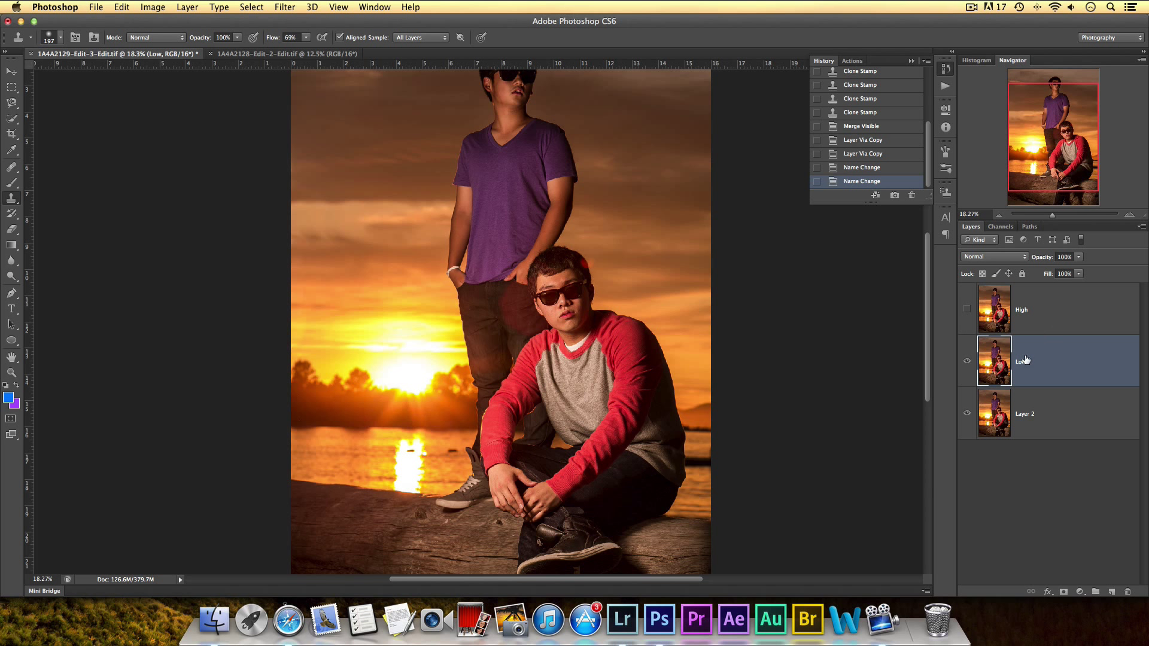
left_click(285, 6)
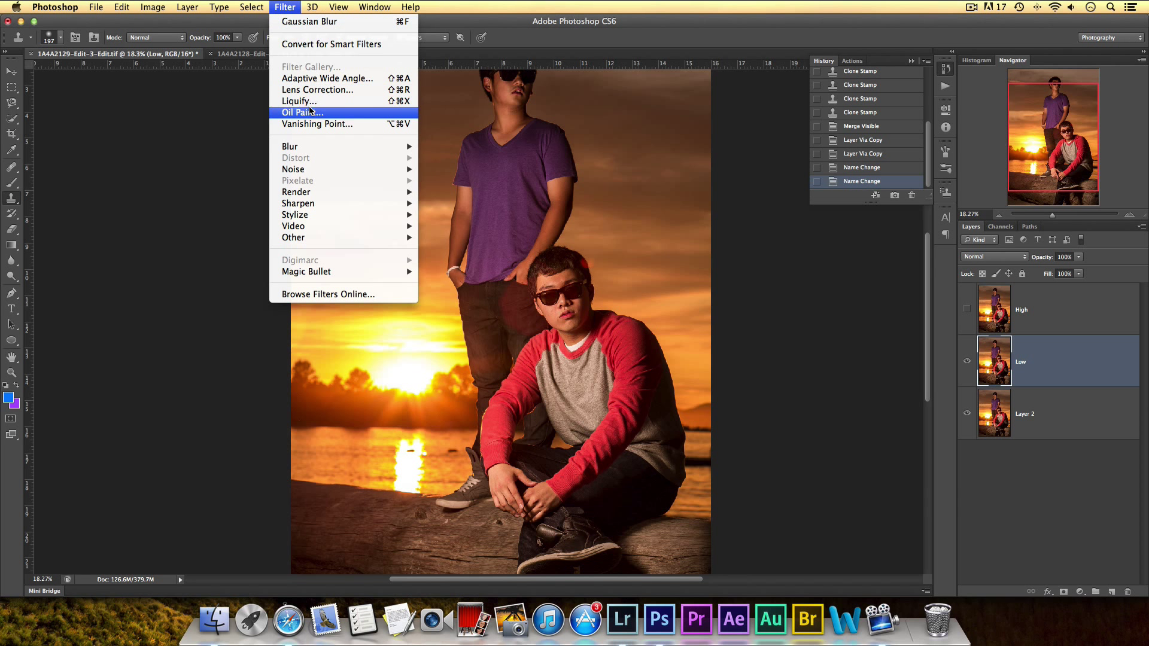
mouse_move(321, 148)
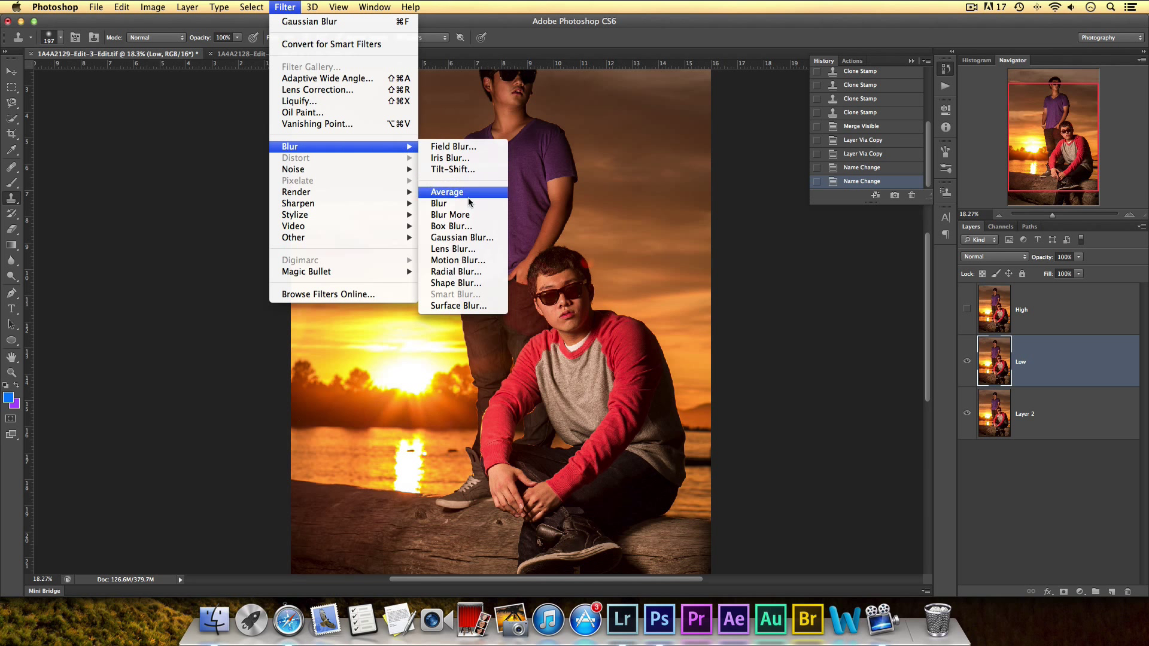
left_click(474, 238)
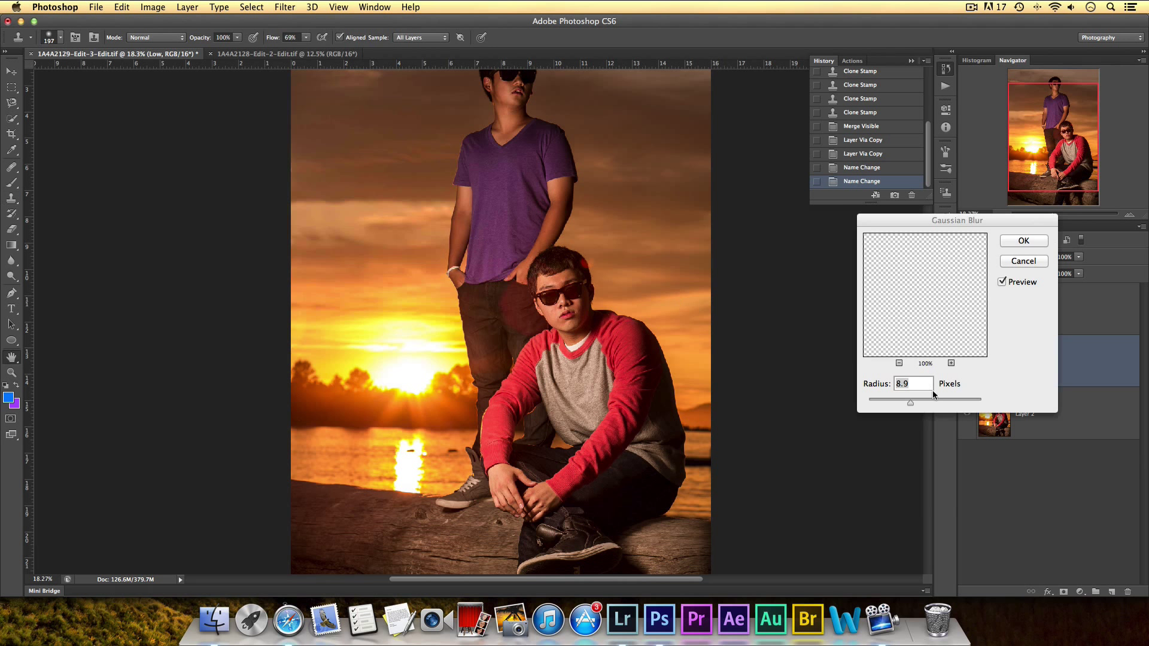
left_click_drag(891, 401, 897, 401)
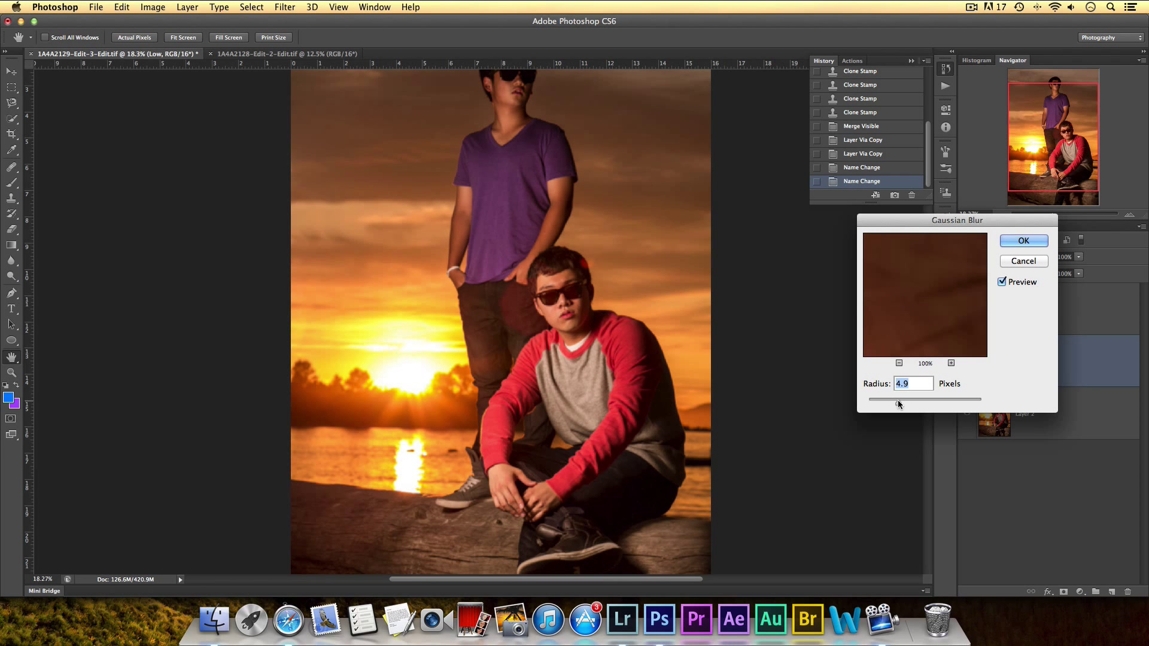
left_click_drag(898, 400, 901, 401)
left_click(1020, 242)
key("s")
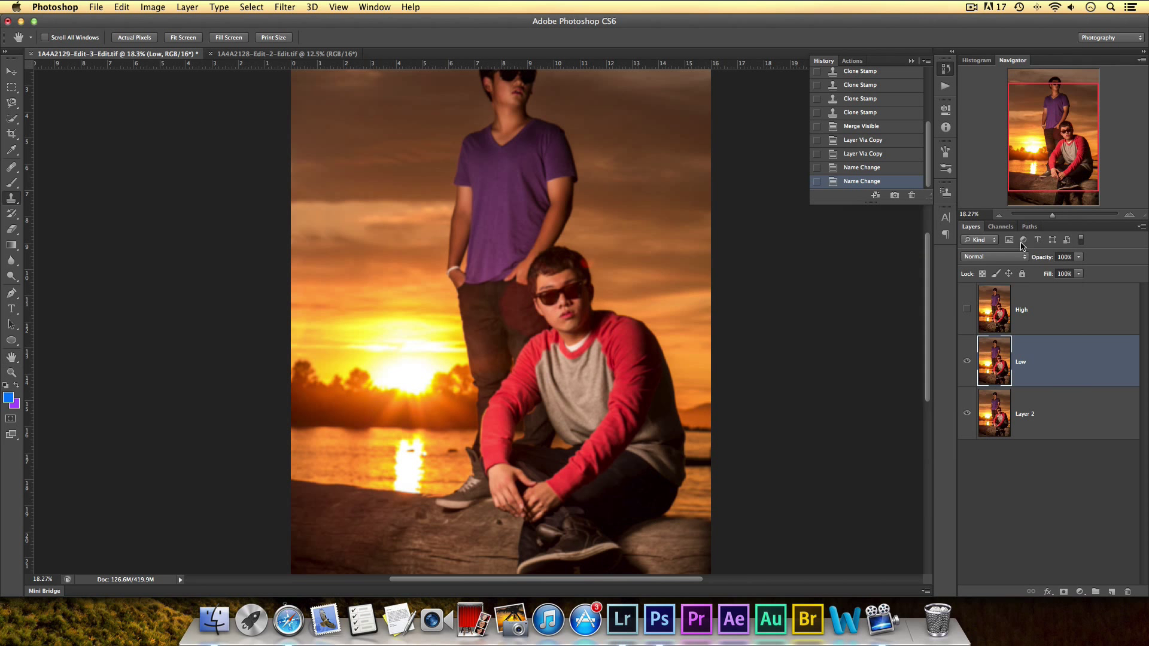
Make the High layer visible again and set its blend mode to Linear Light.
left_click(1059, 215)
left_click_drag(1058, 217, 1053, 217)
left_click(996, 305)
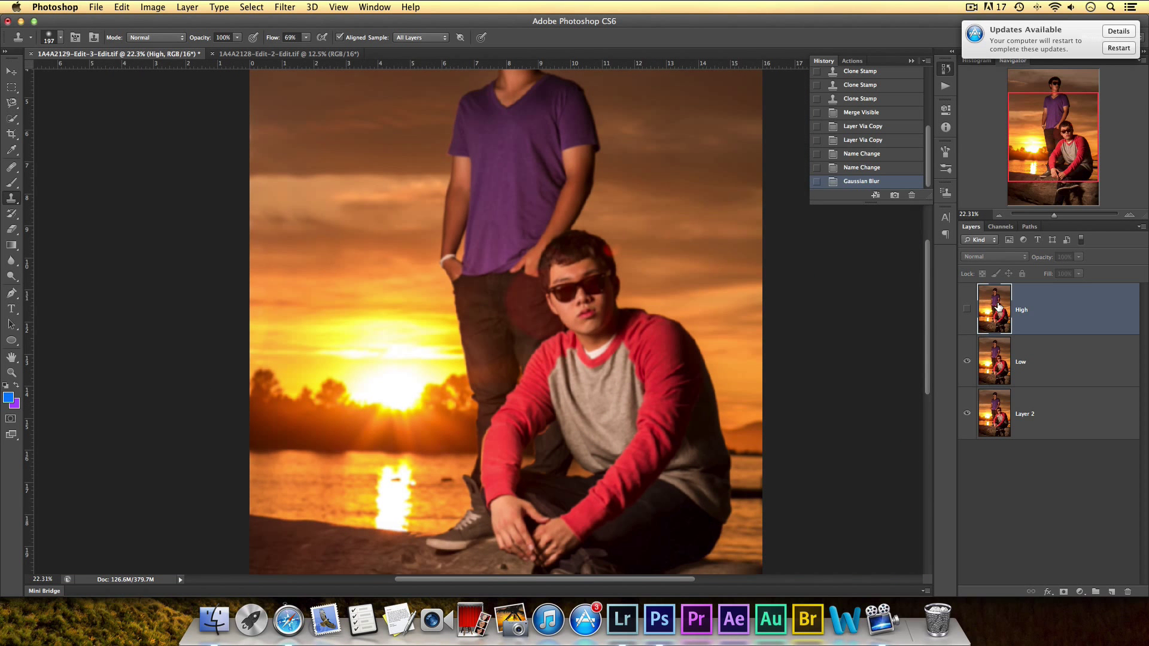
left_click(967, 309)
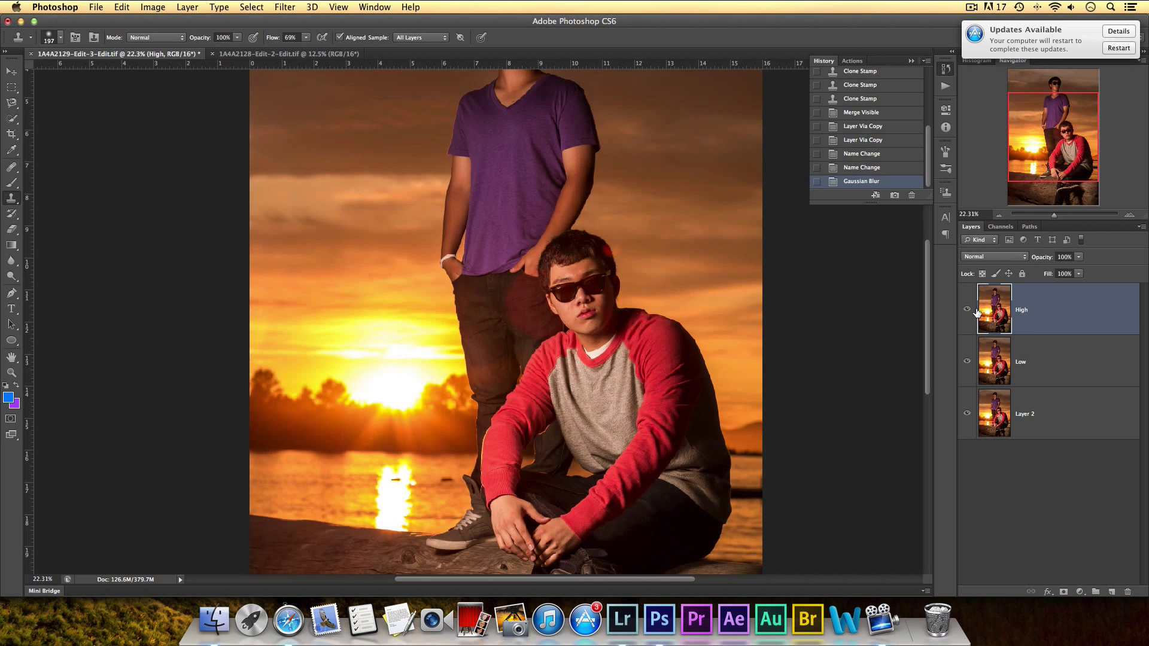
left_click(994, 257)
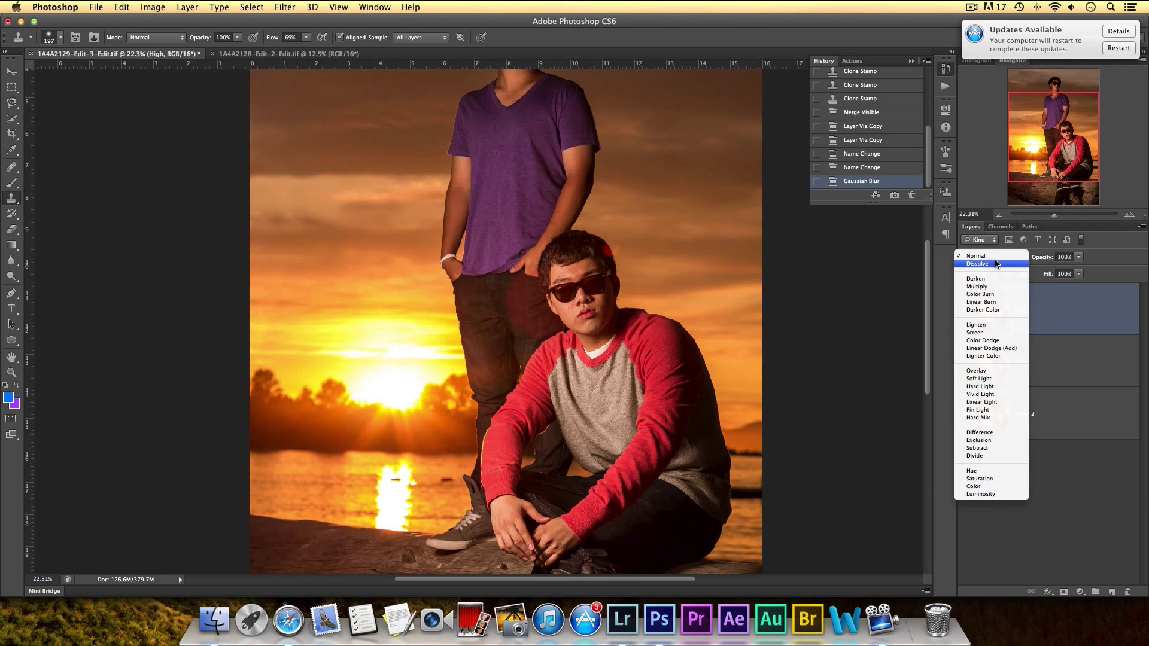
left_click(1010, 402)
scroll(299, 124, "right", 5)
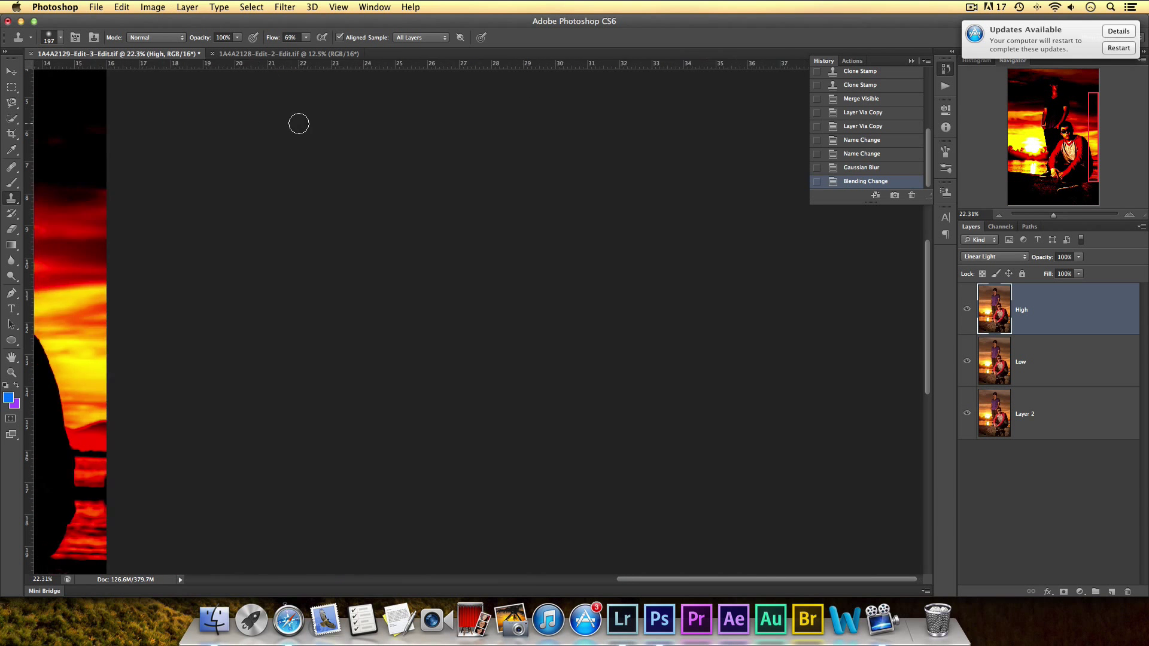
scroll(299, 123, "left", 3)
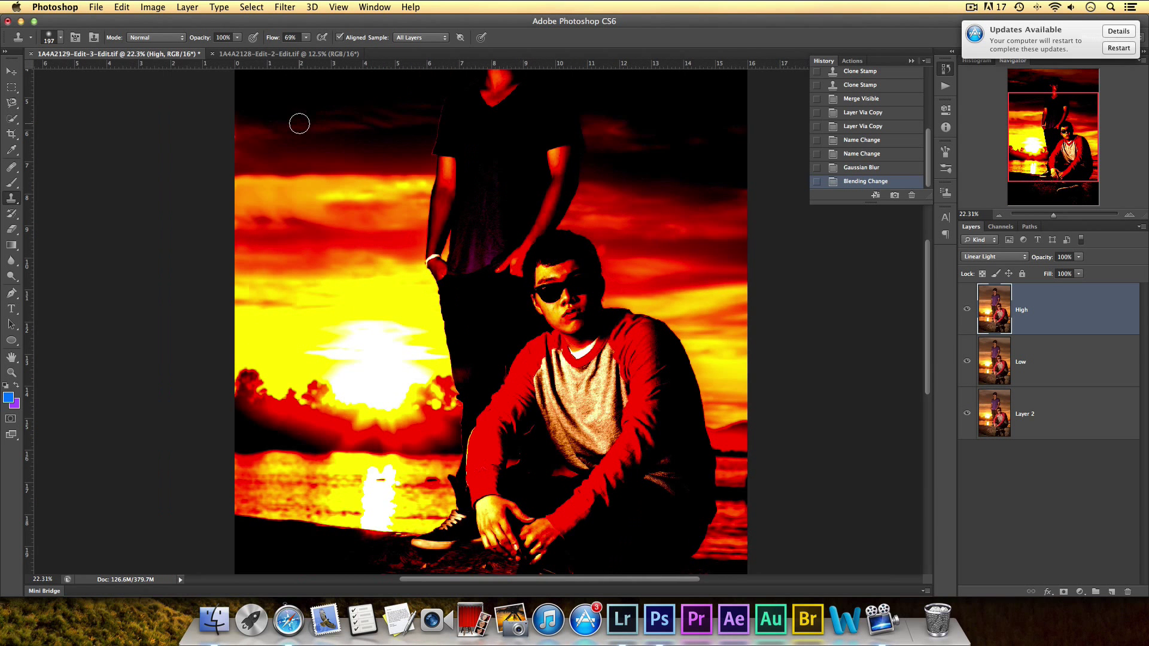
Run Apply Image on the High layer with Low as source layer, RGB channel, Subtract blending, 100% opacity, scale 2 and offset 128.
left_click(148, 7)
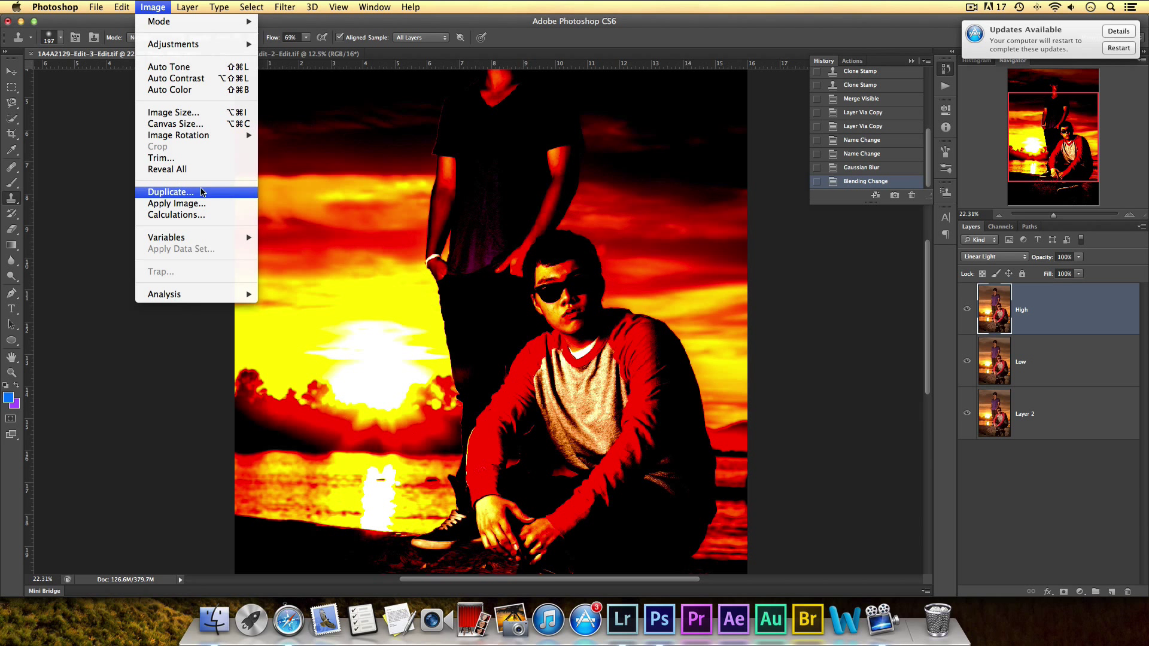
left_click(180, 204)
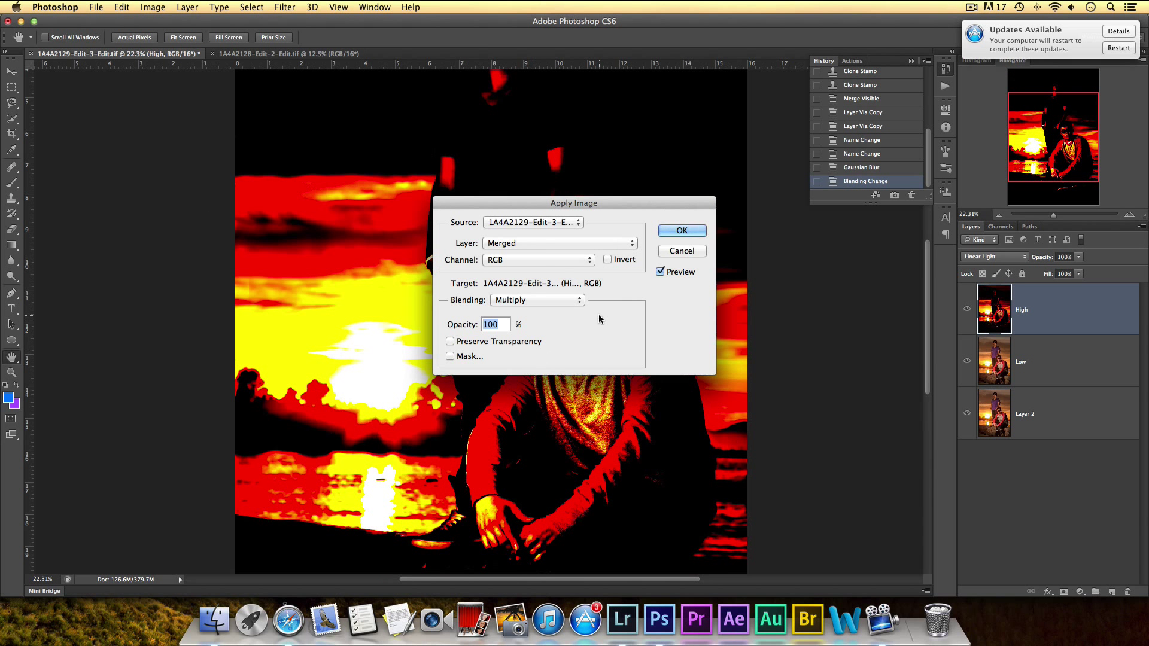
left_click(545, 243)
left_click(539, 272)
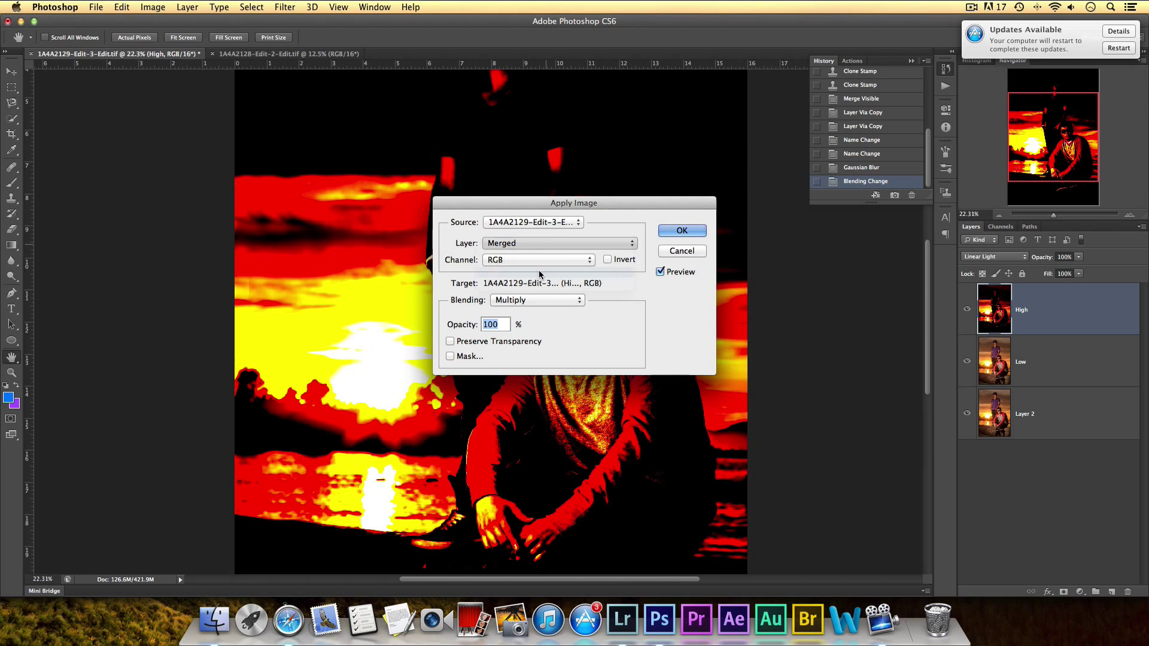
left_click(608, 260)
left_click(607, 260)
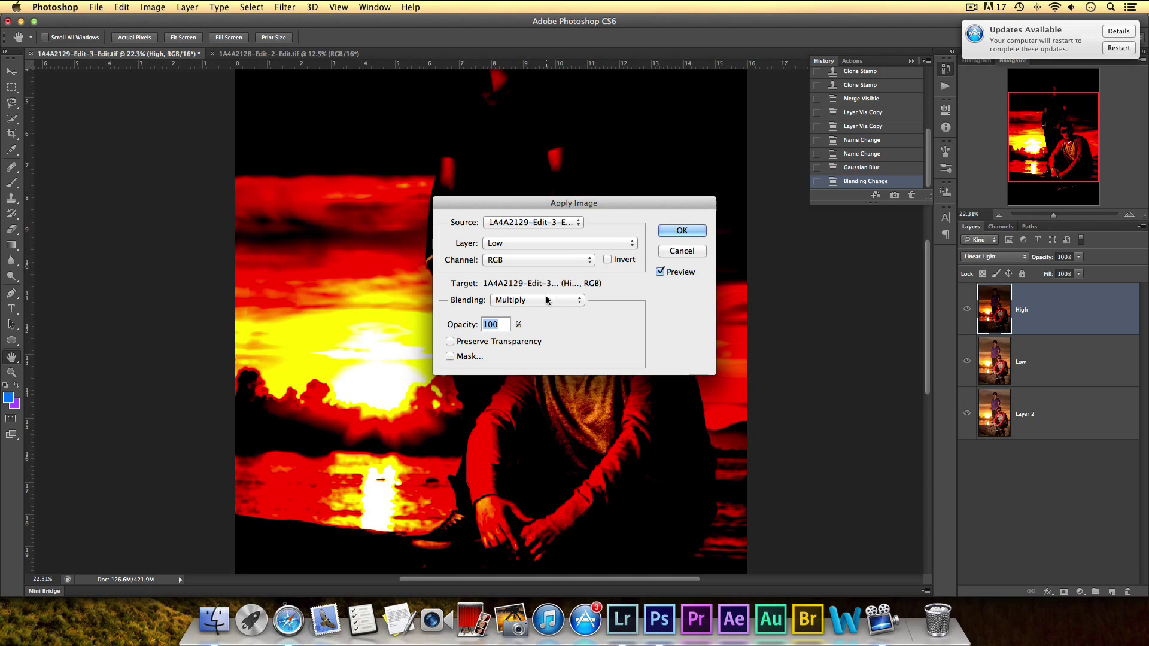
left_click(547, 301)
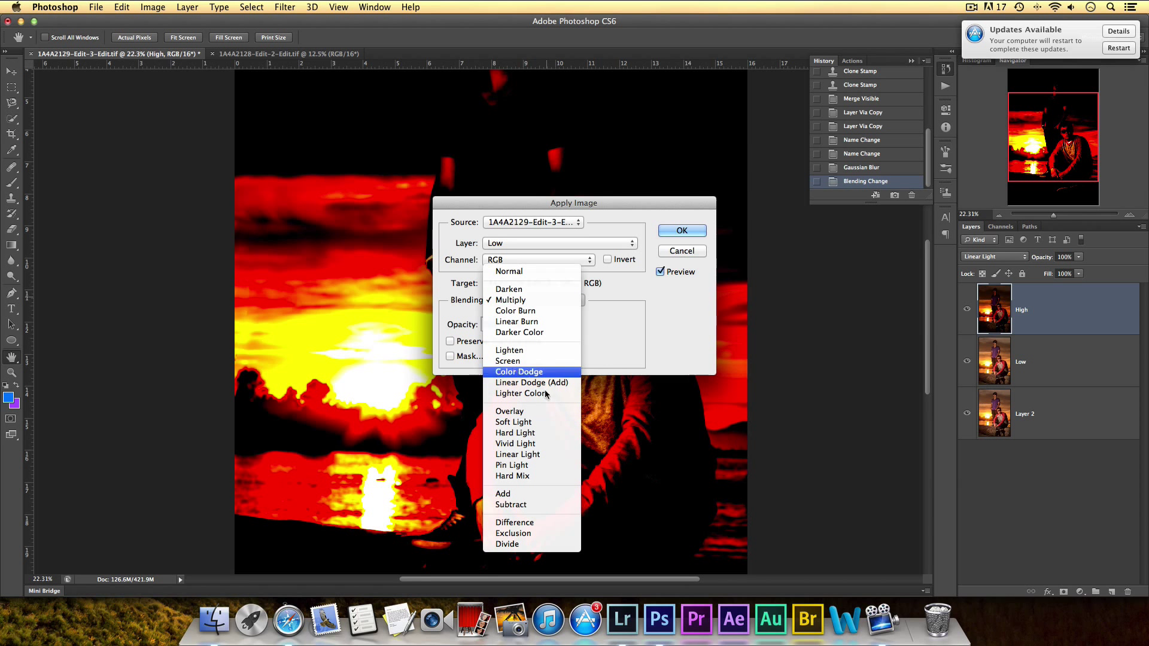
left_click(541, 505)
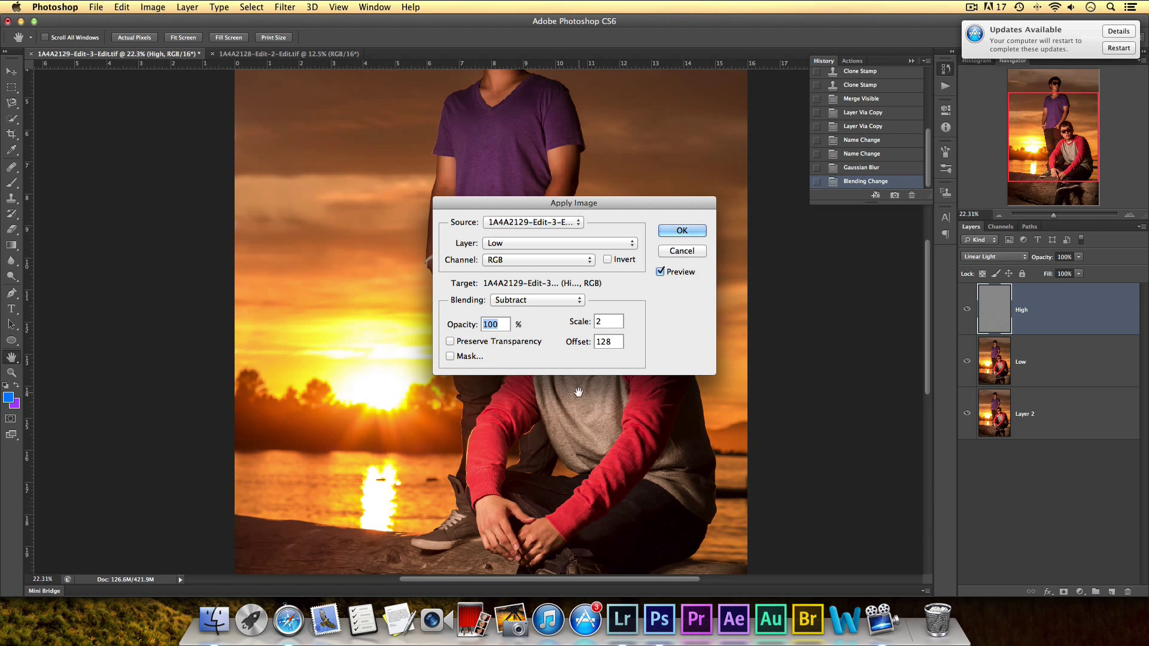
key("Tab")
key("Tab")
left_click(695, 230)
Compare the two men up close with the High layer hidden and shown.
left_click_drag(1053, 216, 1059, 215)
left_click_drag(1053, 157, 1060, 150)
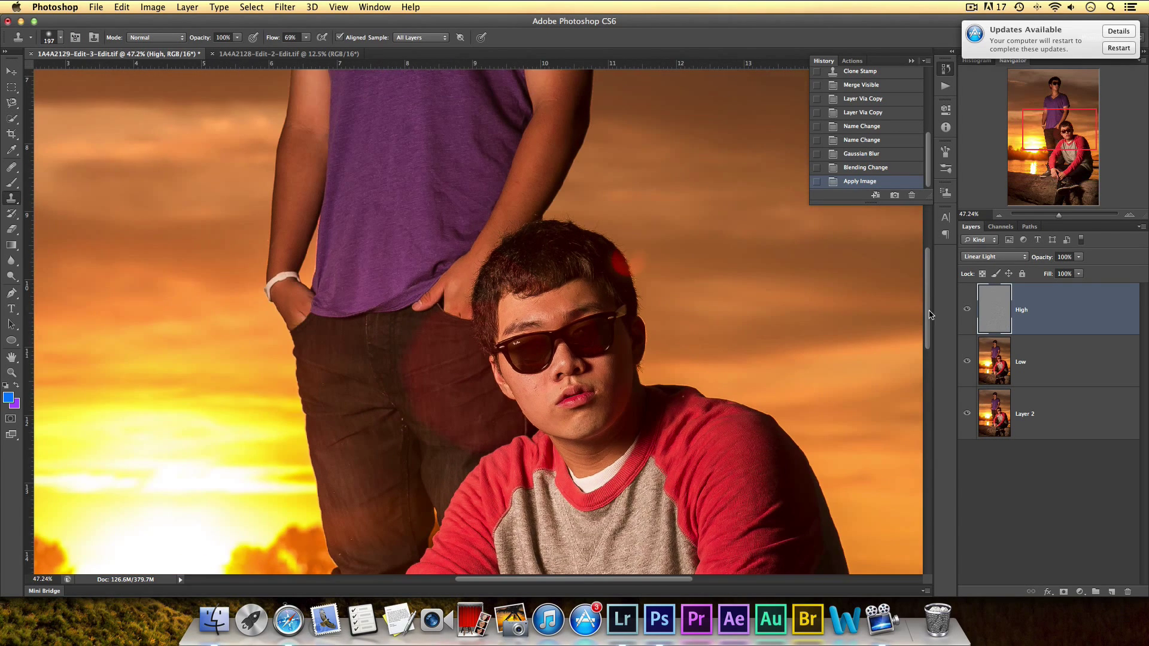
left_click(966, 310)
left_click(967, 310)
left_click(967, 310)
left_click(967, 309)
left_click(967, 309)
left_click(966, 310)
key("super+0")
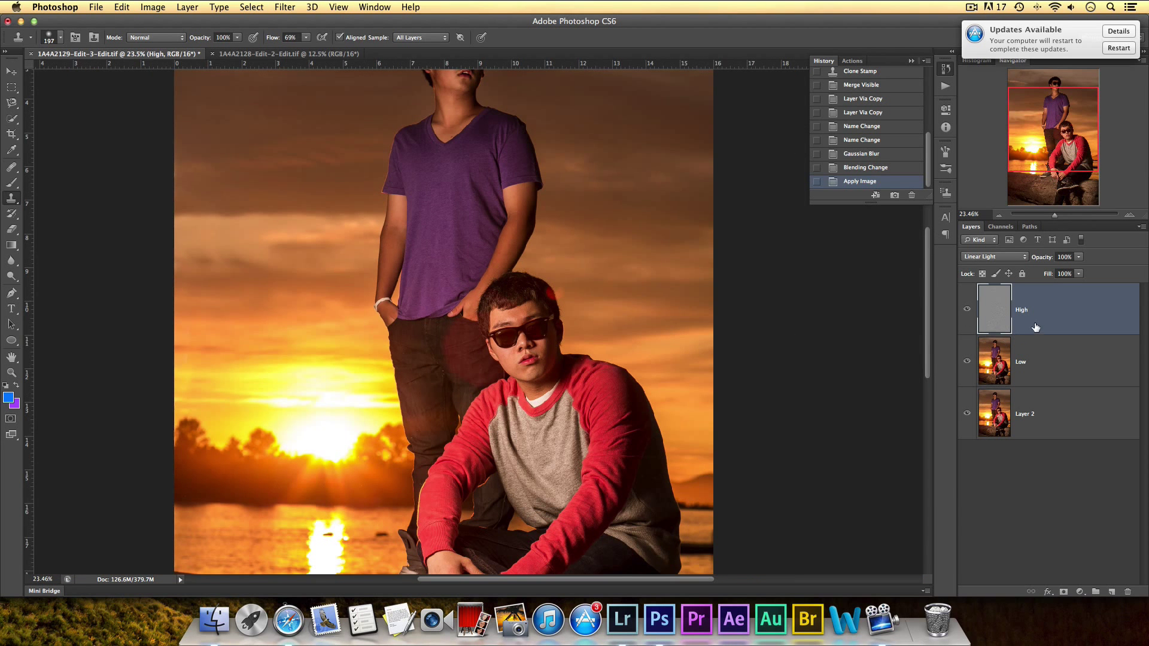
Select the Low layer and set up the Brush tool at 80 px with 0% hardness for the jeans flare.
left_click(1043, 361)
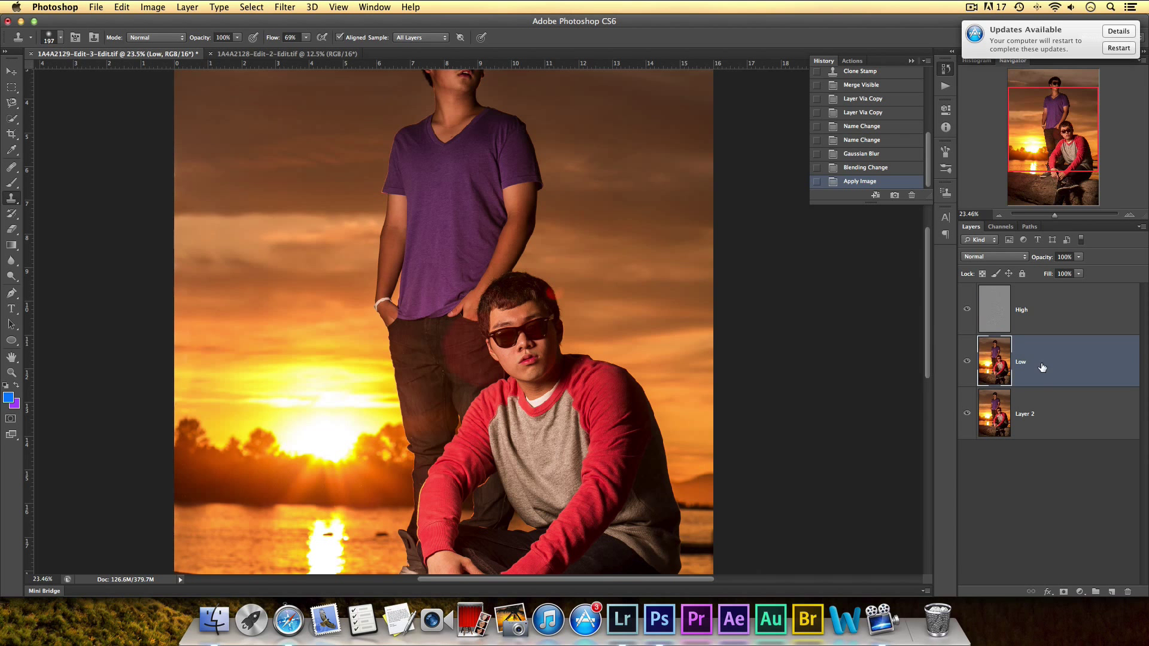
left_click(1063, 215)
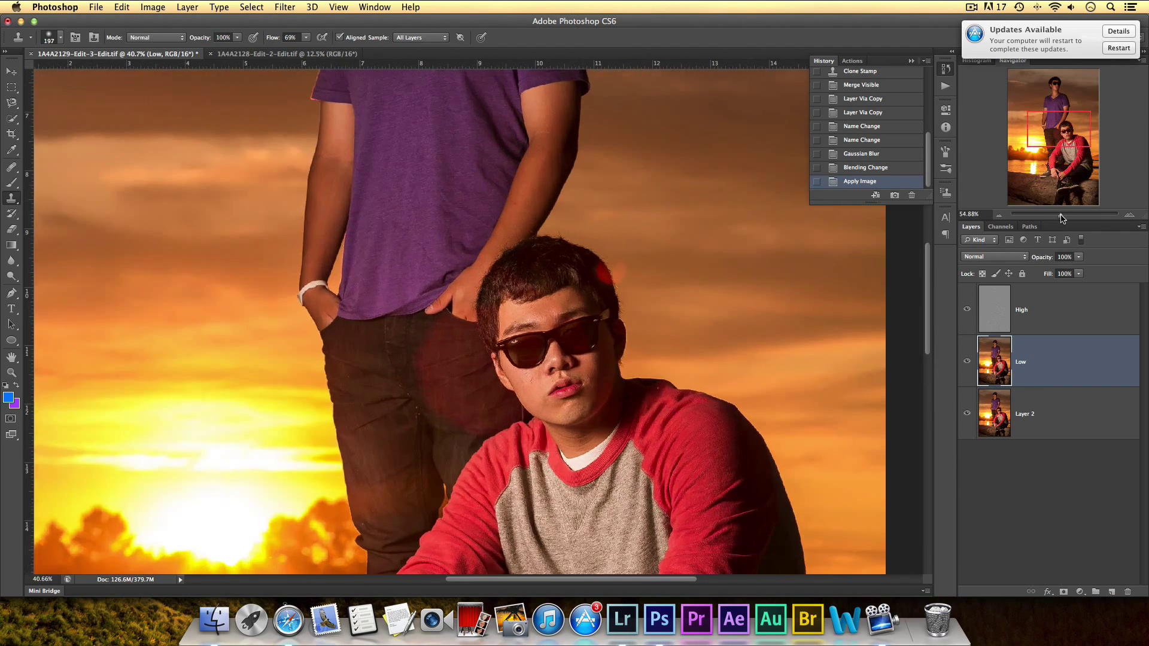
left_click_drag(1055, 131, 1054, 135)
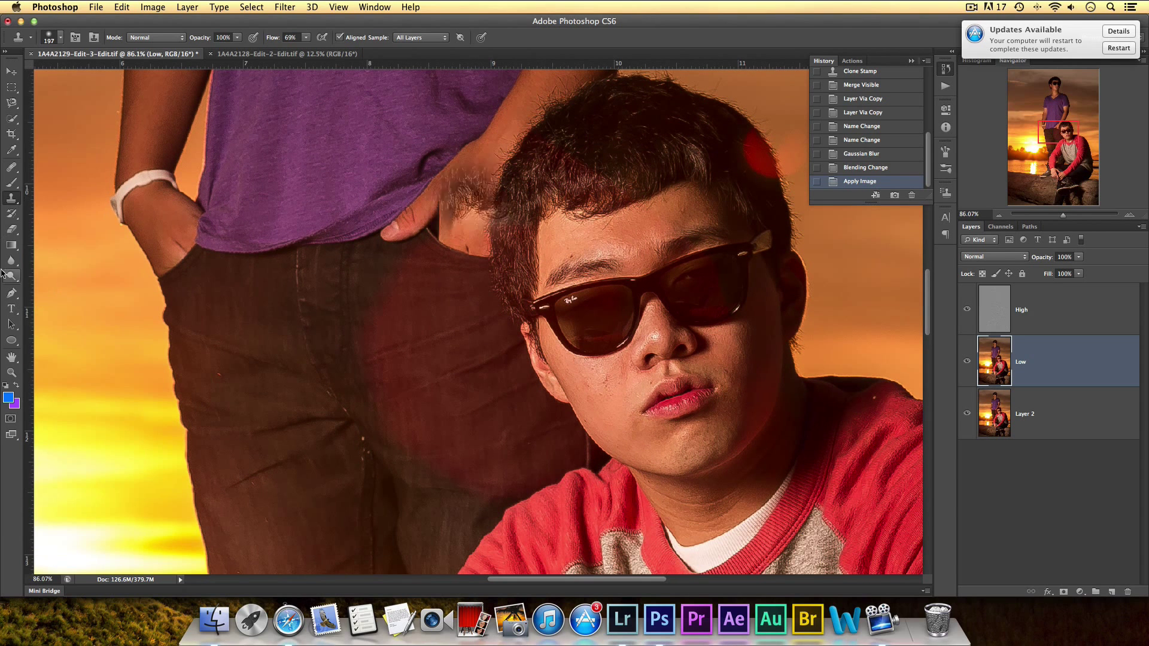
left_click(11, 184)
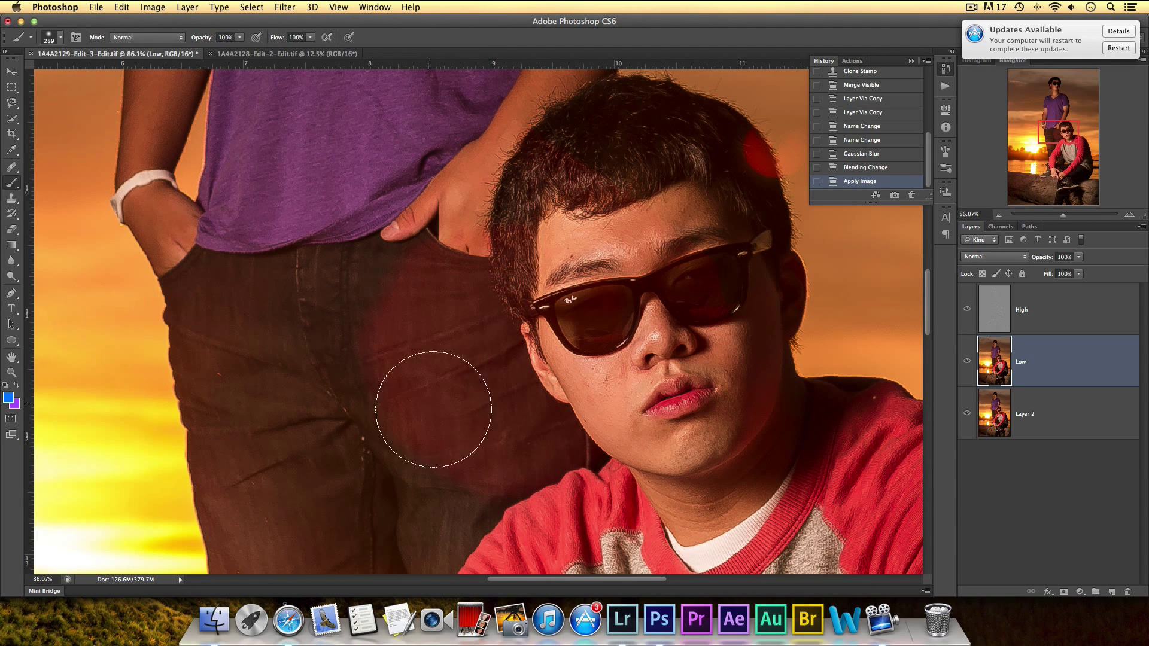
right_click(473, 421)
left_click_drag(523, 447, 528, 447)
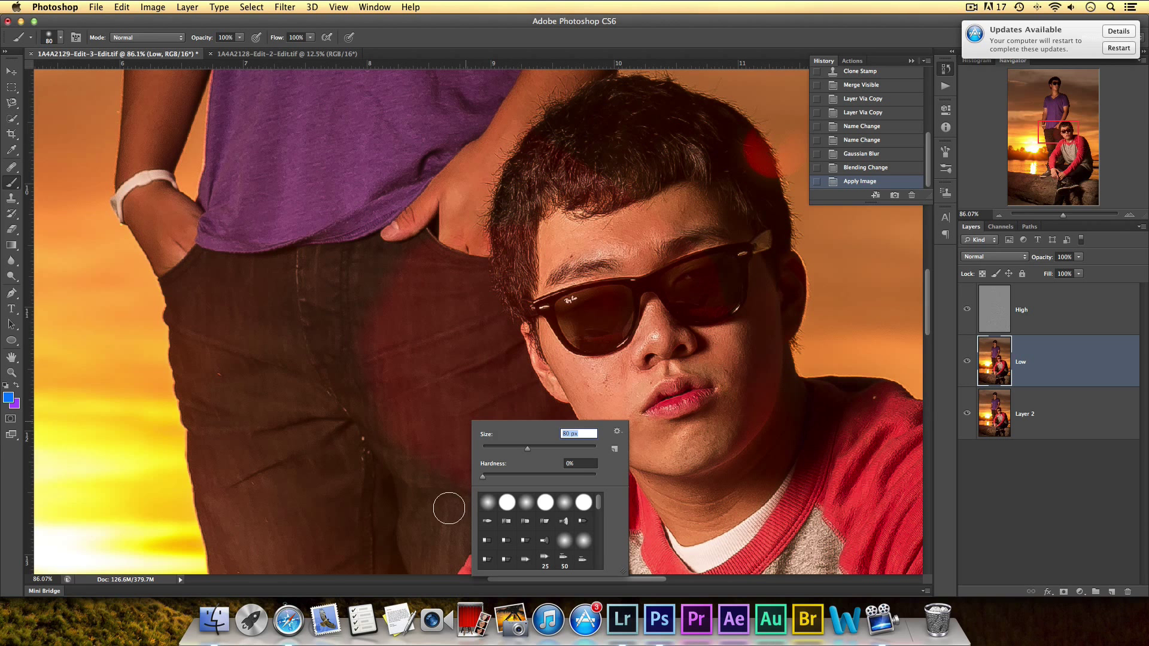
left_click(1042, 134)
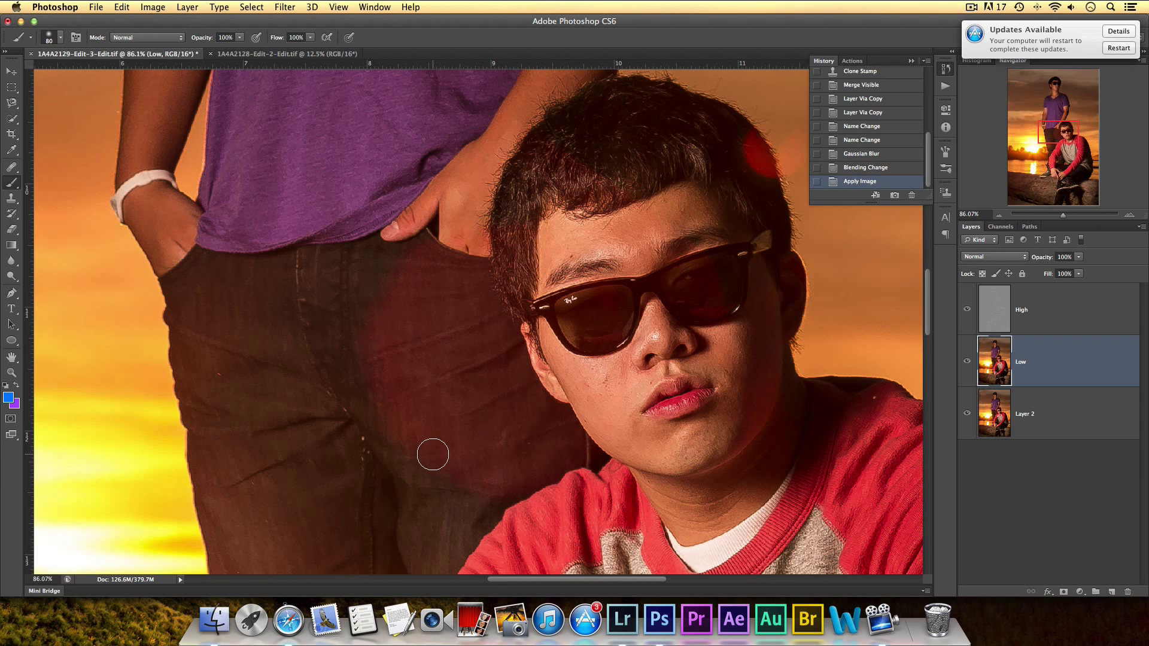
Sample the dark jeans color and paint over the lower edge of the red flare spot on the Low layer.
left_click(474, 501, "alt")
mouse_move(477, 499)
left_mouse_down()
mouse_move(467, 472)
mouse_move(423, 462)
left_mouse_up()
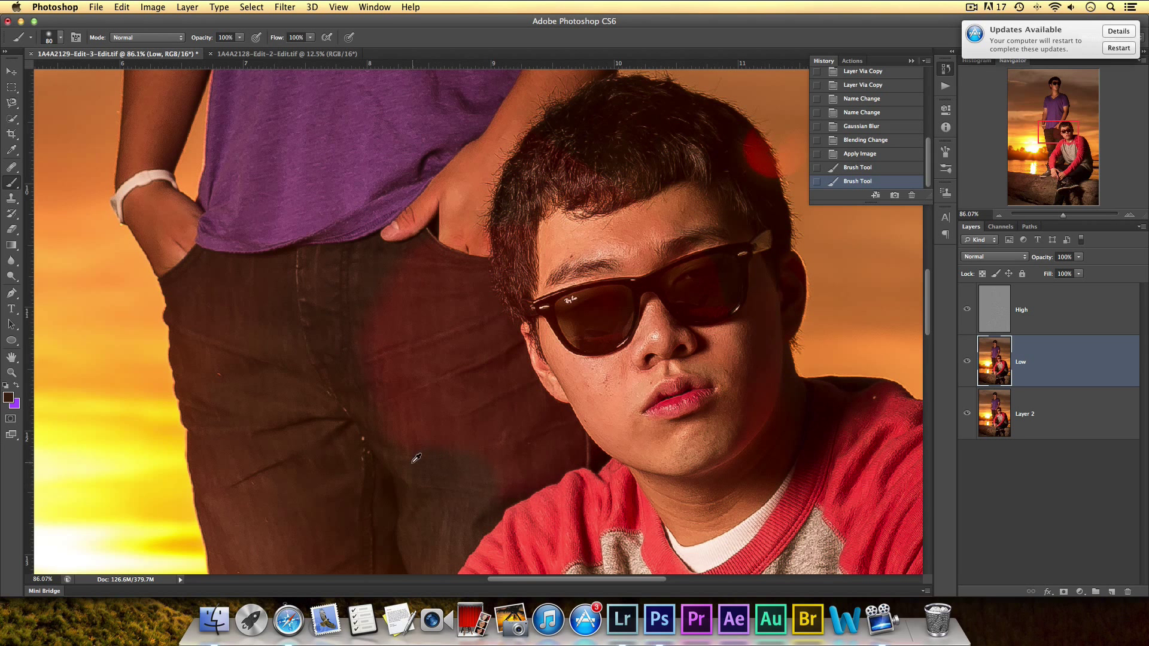
left_click_drag(413, 453, 402, 450)
Lower the brush flow to 58% and paint further into the red jeans flare with resampled denim tones.
left_click_drag(309, 38, 288, 53)
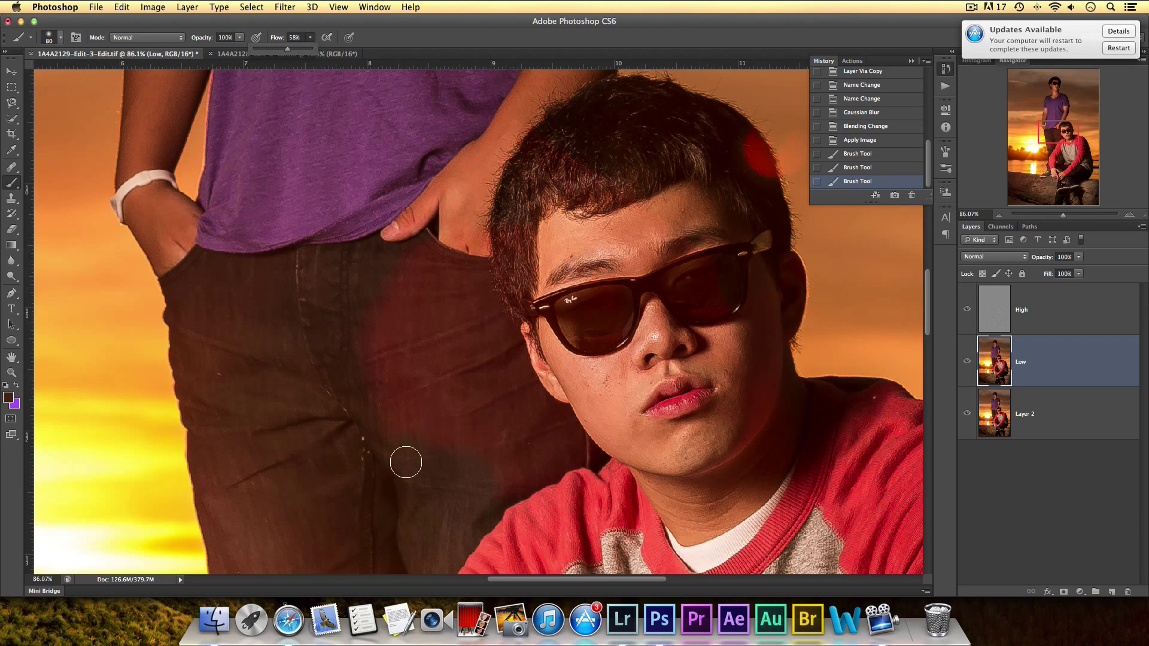
left_click(483, 483)
mouse_move(457, 450)
left_mouse_down()
mouse_move(375, 420)
mouse_move(388, 430)
mouse_move(383, 402)
mouse_move(405, 425)
mouse_move(390, 444)
mouse_move(419, 414)
left_mouse_up()
left_click(360, 367, "alt")
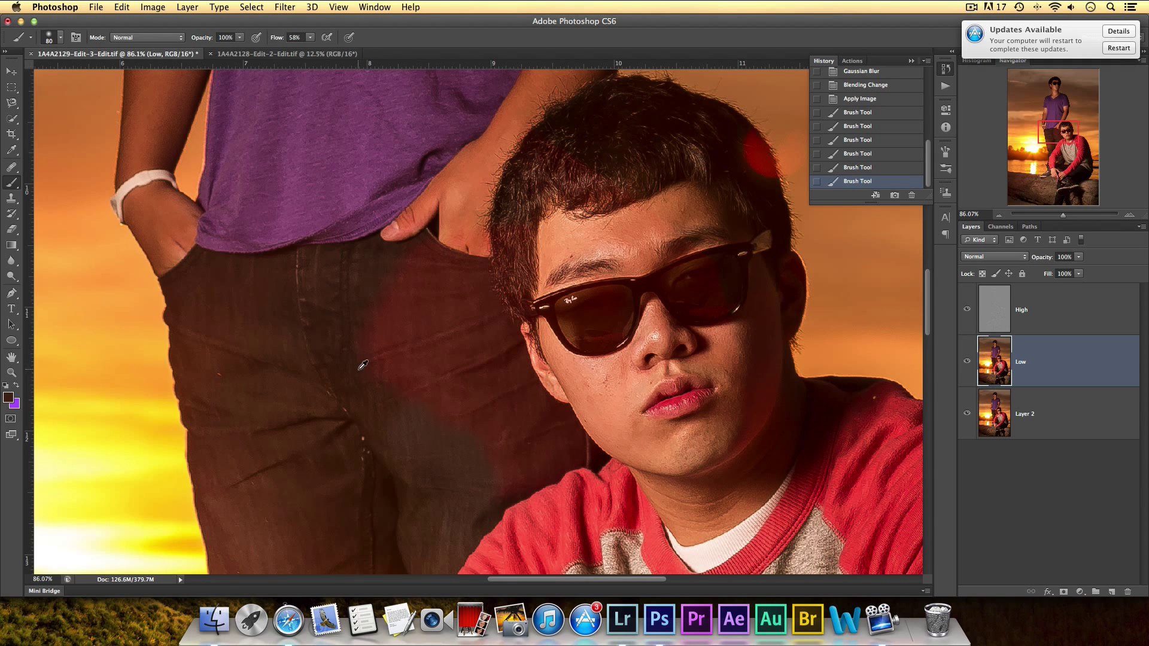
mouse_move(390, 371)
left_mouse_down()
mouse_move(396, 356)
mouse_move(399, 366)
left_mouse_up()
Toggle the High layer's visibility to compare the painted jeans with and without texture.
left_click(966, 310)
left_click(967, 309)
left_click(966, 310)
left_click(966, 309)
left_click(967, 309)
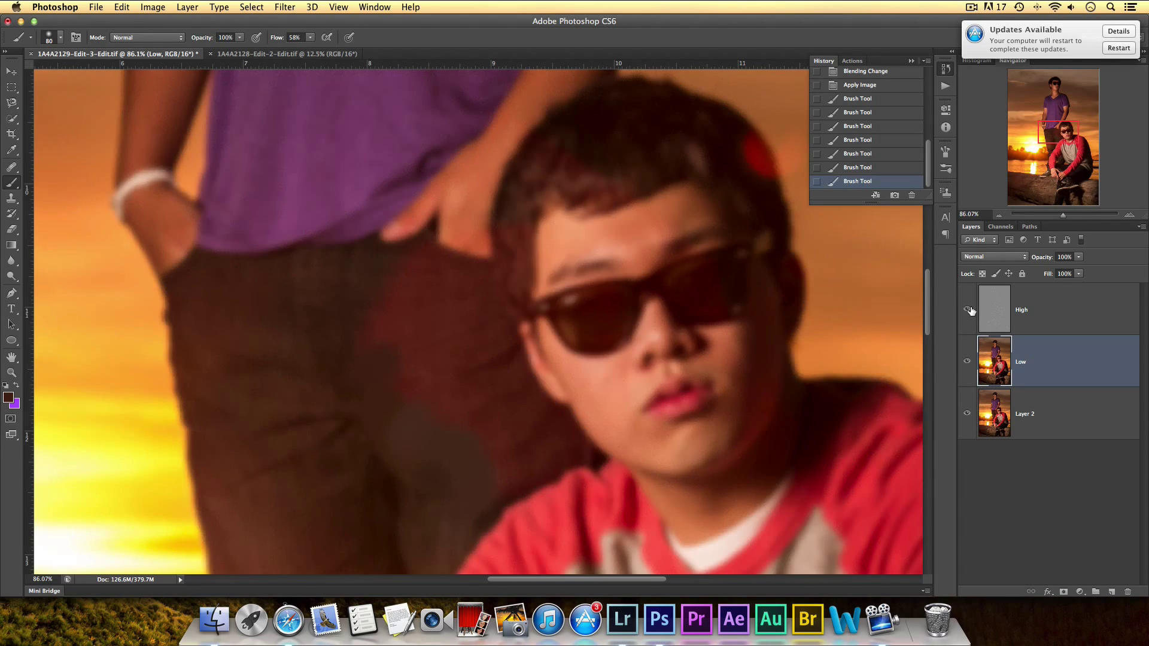
left_click(967, 310)
Paint over the remaining red flare on the standing man's jeans up to the pocket on the Low layer.
left_click_drag(383, 382, 426, 397)
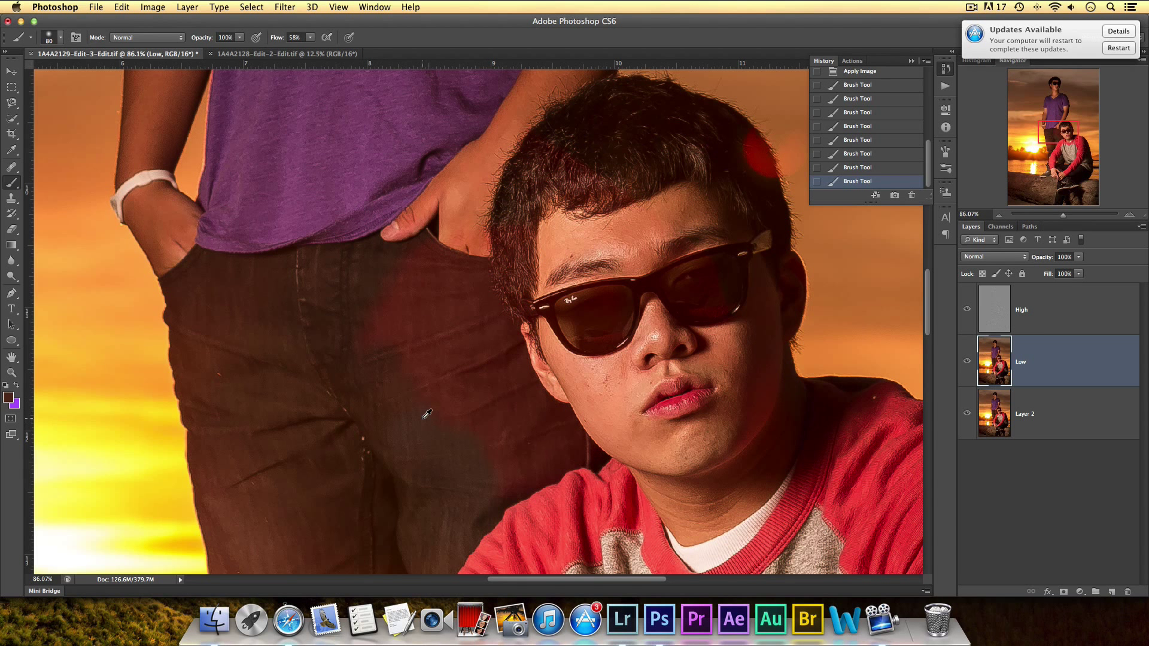
left_click_drag(420, 398, 386, 401)
mouse_move(407, 299)
left_mouse_down()
mouse_move(375, 302)
mouse_move(417, 319)
mouse_move(404, 370)
mouse_move(495, 408)
mouse_move(457, 449)
mouse_move(515, 478)
mouse_move(402, 397)
left_mouse_up()
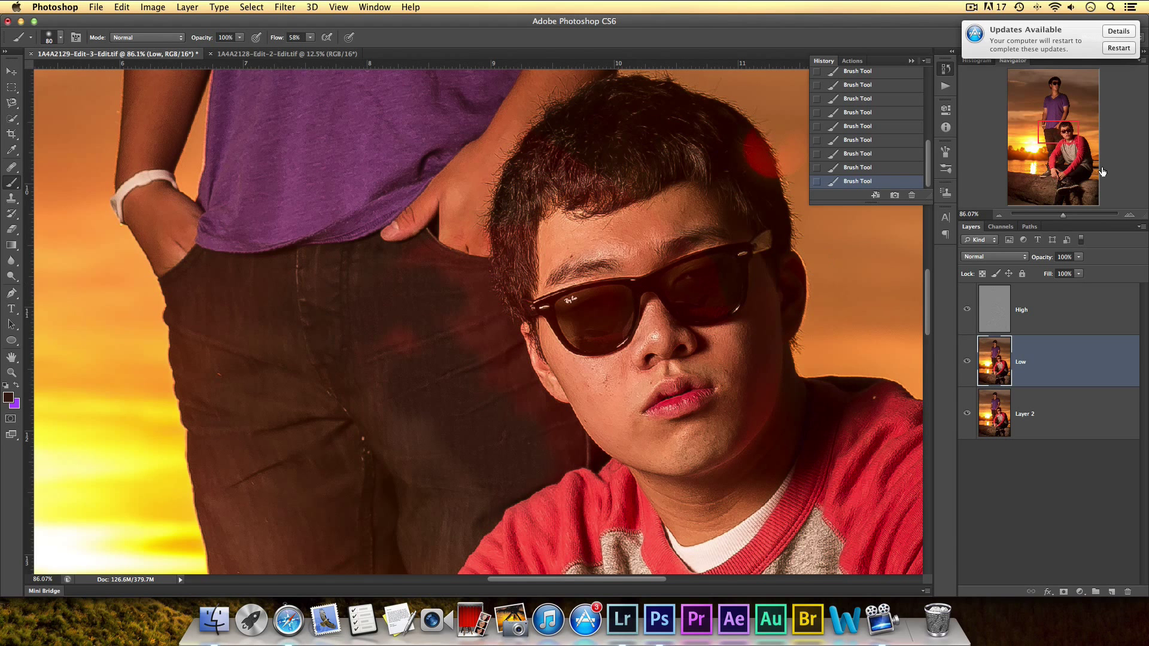
Delete the Low layer.
left_click(1059, 214)
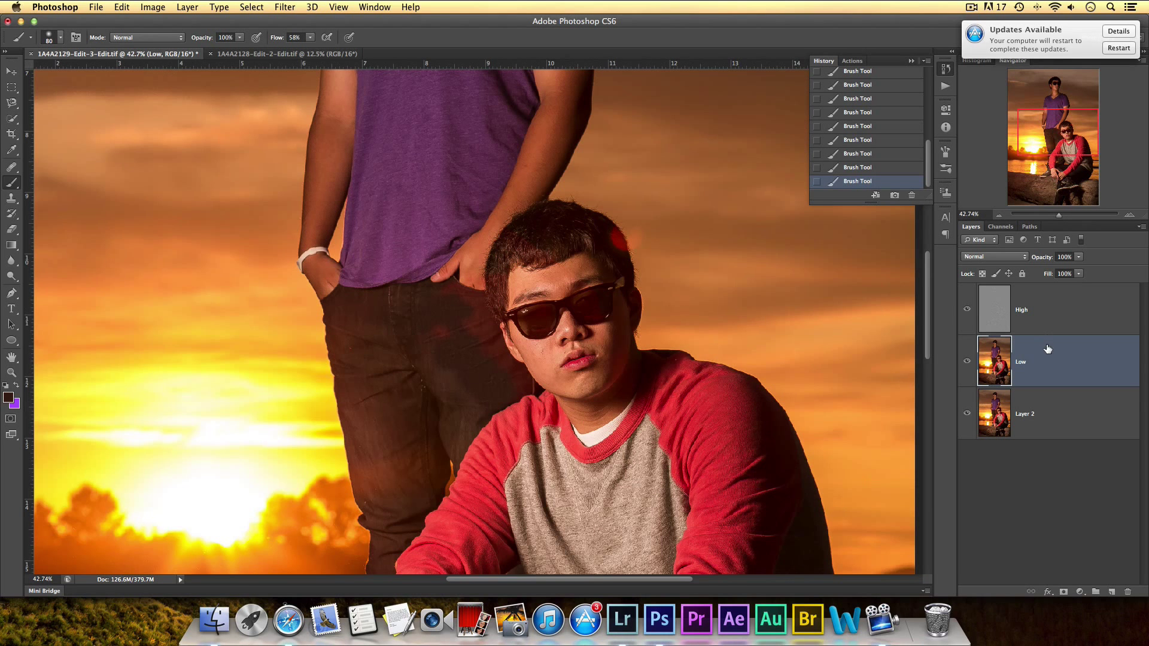
key("BackSpace")
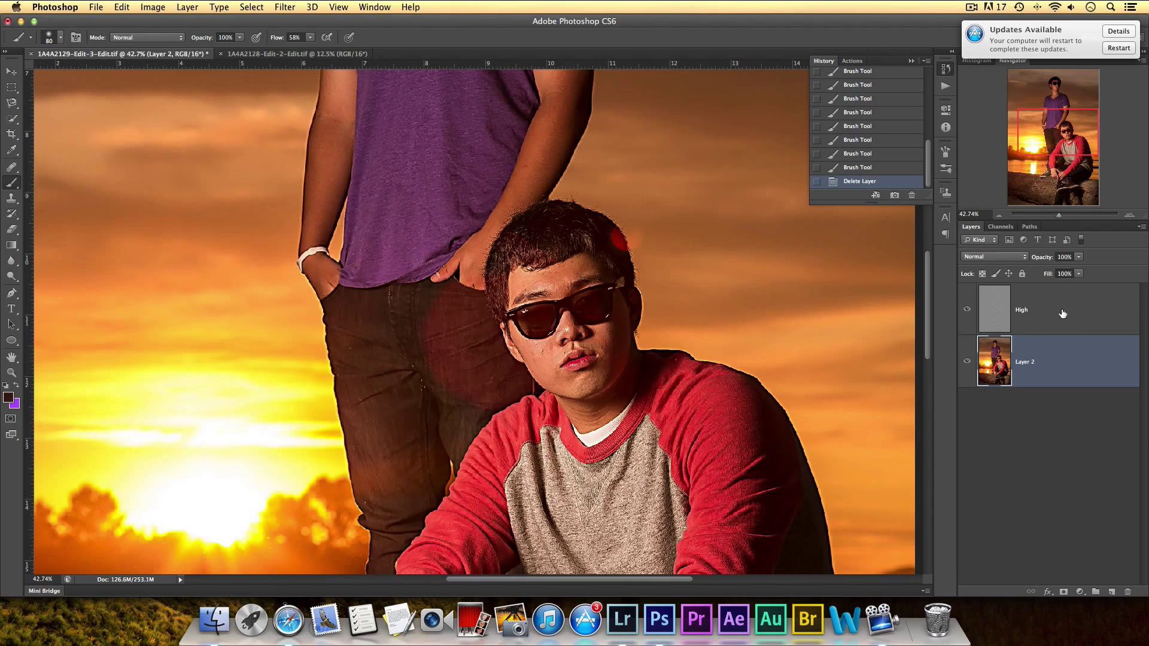
Delete the High layer and zoom out to fit the whole portrait in view.
left_click(1060, 311)
key("BackSpace")
left_click_drag(1061, 215, 1052, 219)
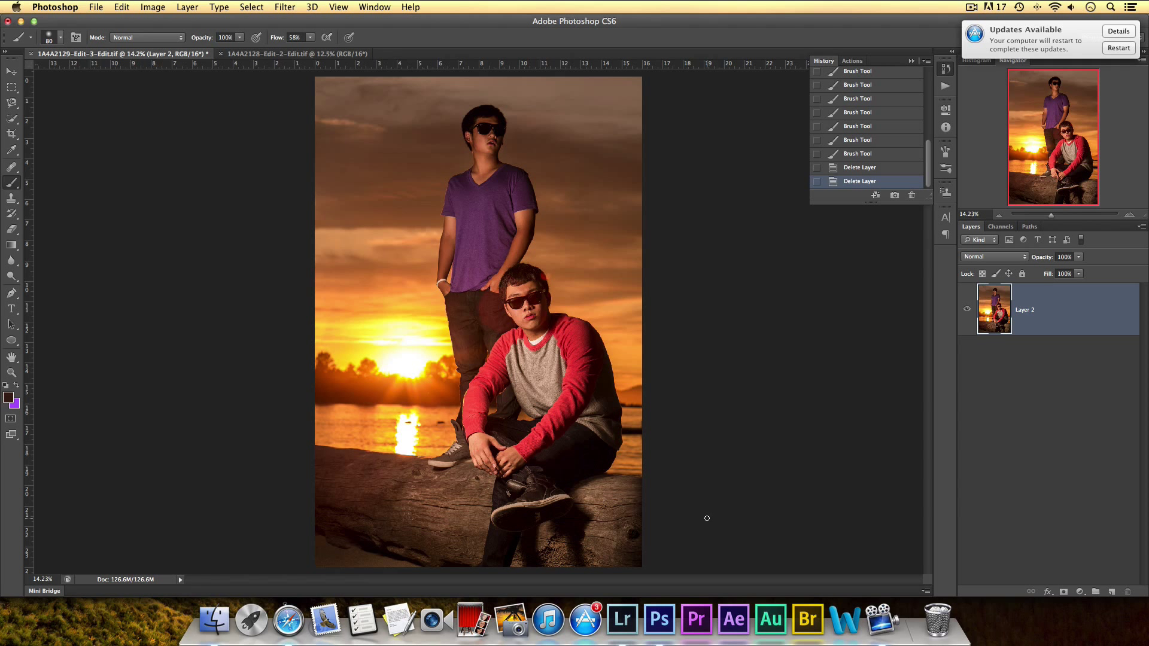
Switch to Lightroom, view the finished 1A4A2129-Edit.tif as a color reference, and return to Photoshop.
left_click(599, 620)
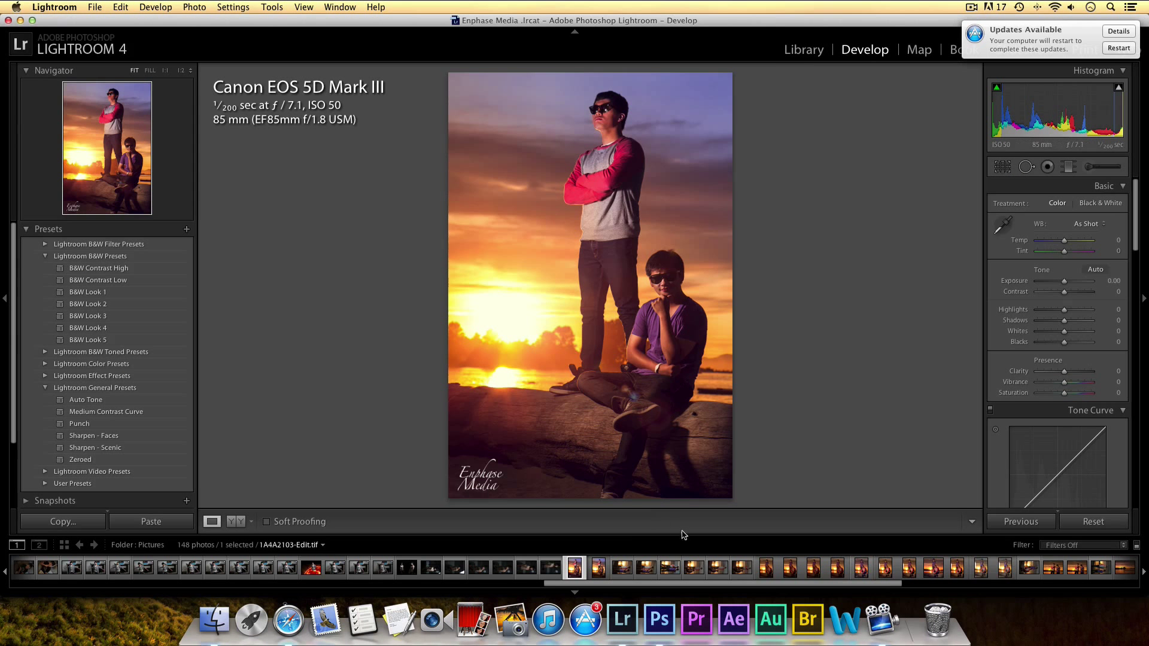
left_click(713, 567)
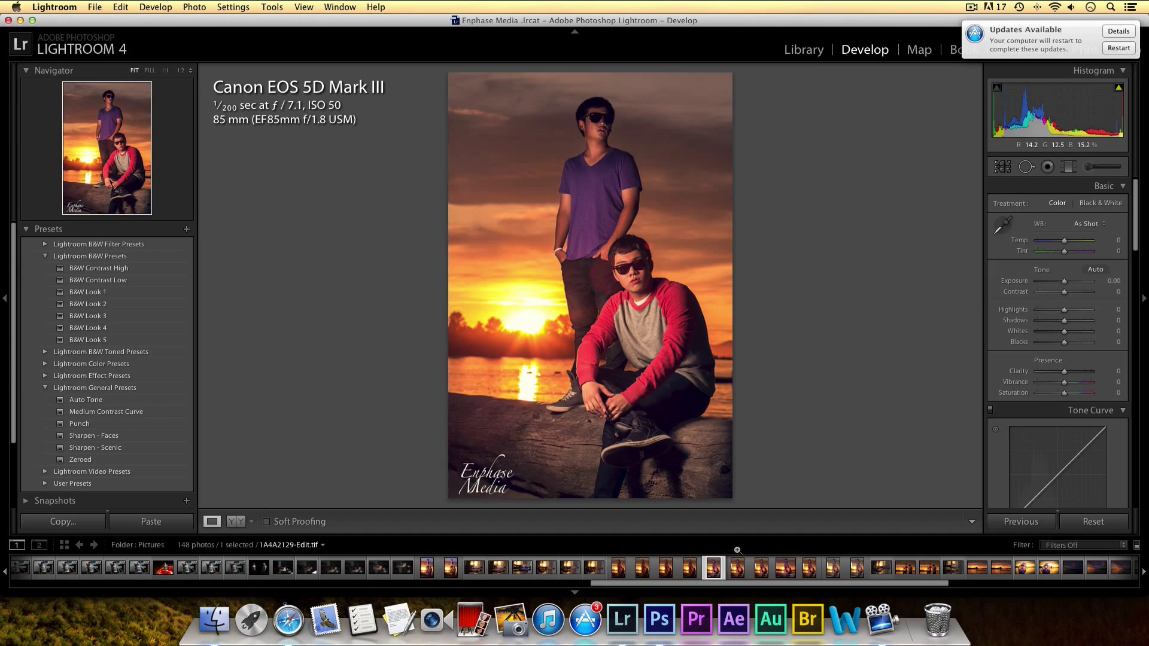
left_click(658, 613)
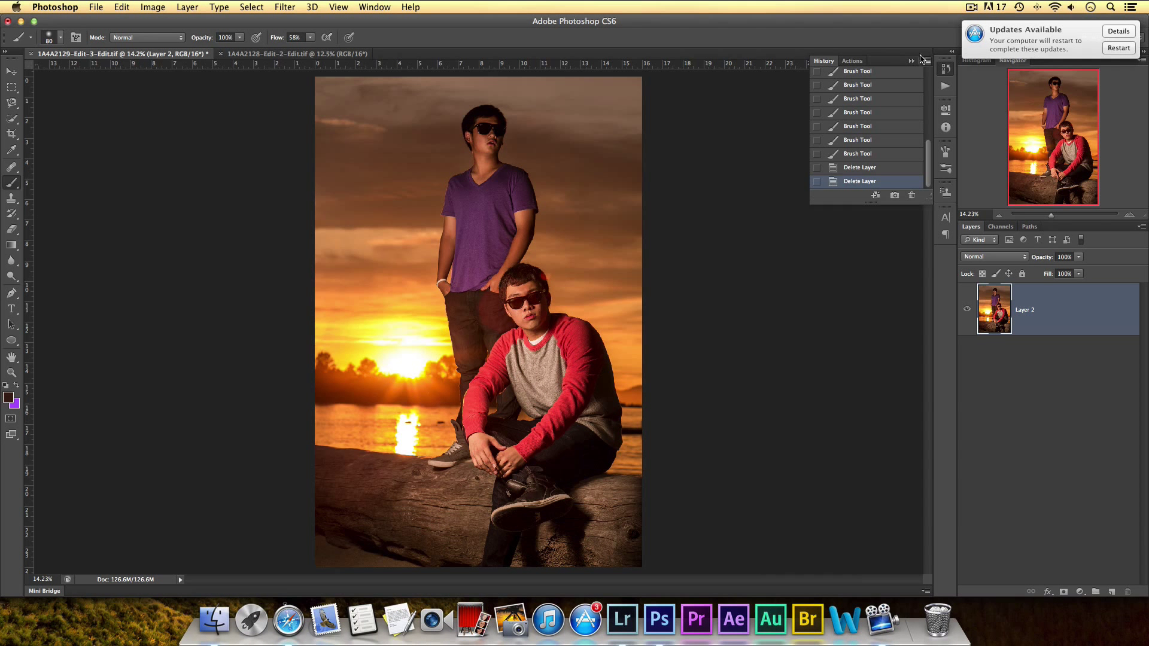
Collapse the History panel and add a Curves adjustment layer above Layer 2.
left_click(920, 58)
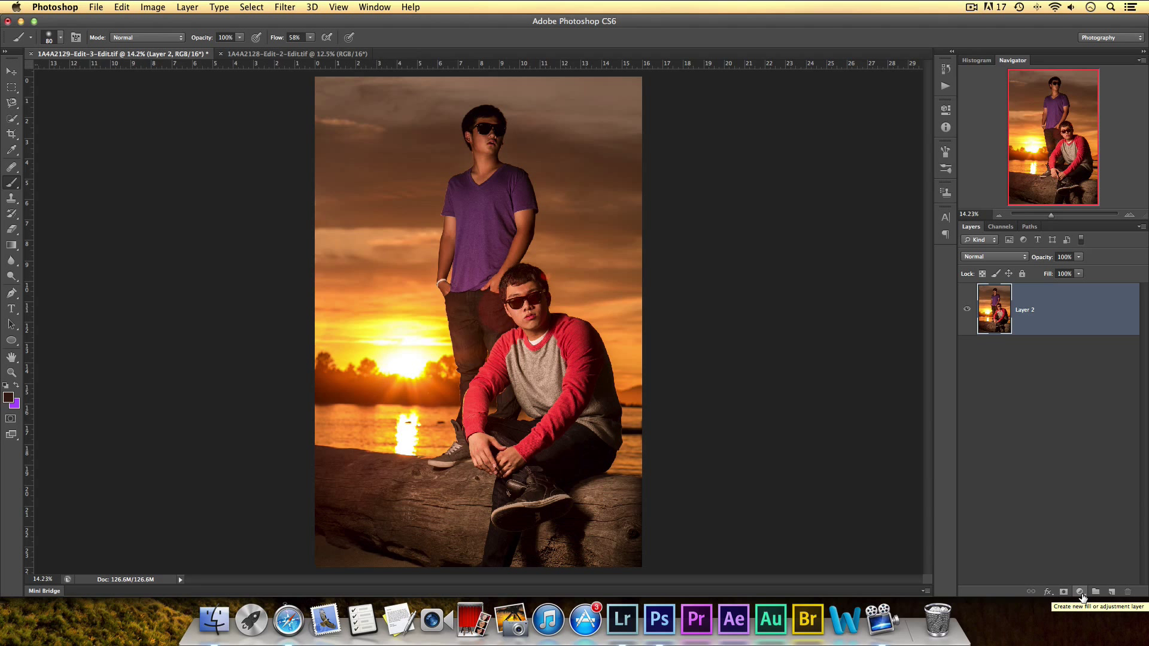
left_click(1080, 592)
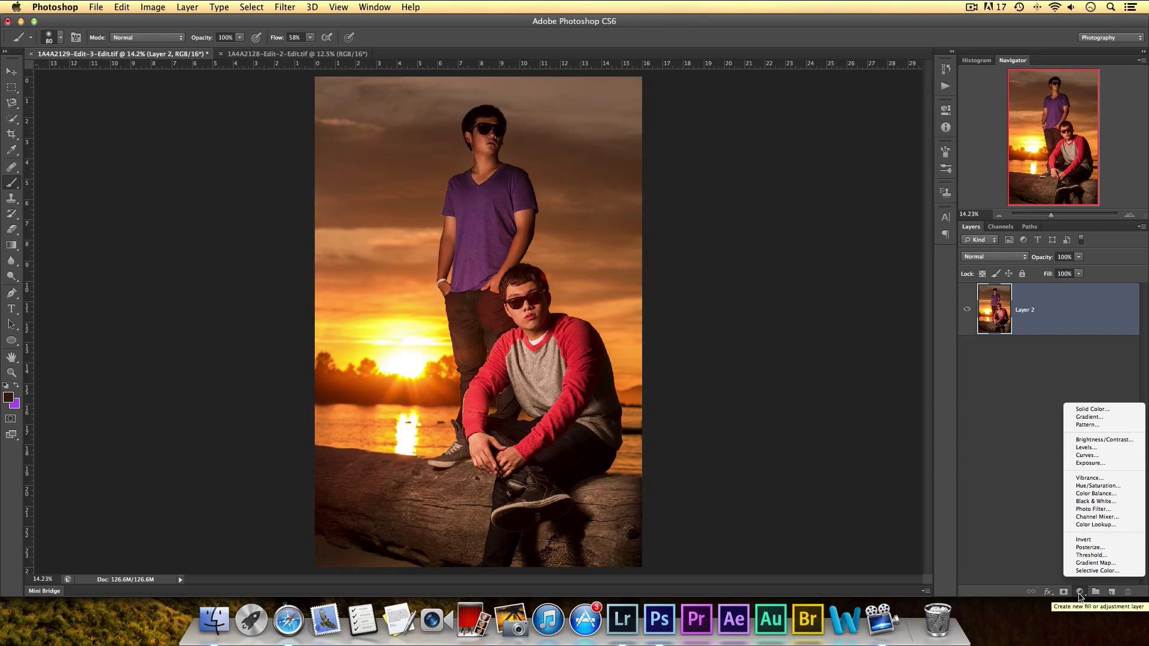
left_click(1104, 459)
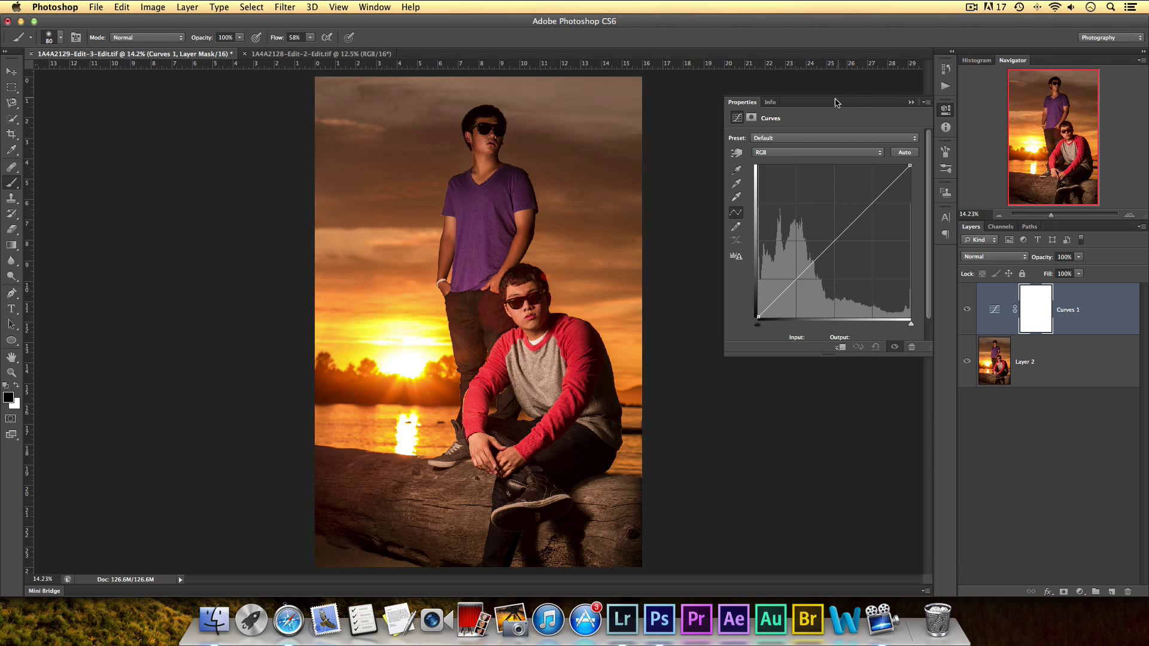
left_click_drag(835, 106, 835, 106)
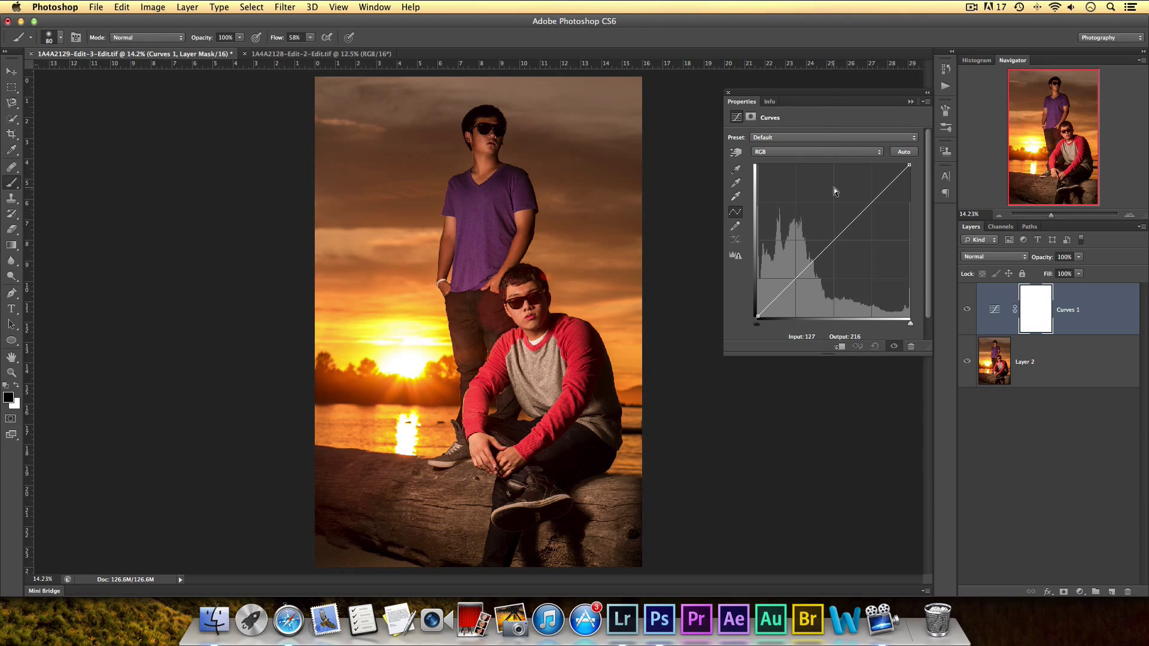
In the Curves layer's Blue channel, raise the black point's output and lower the white point's output to 241.
left_click(835, 156)
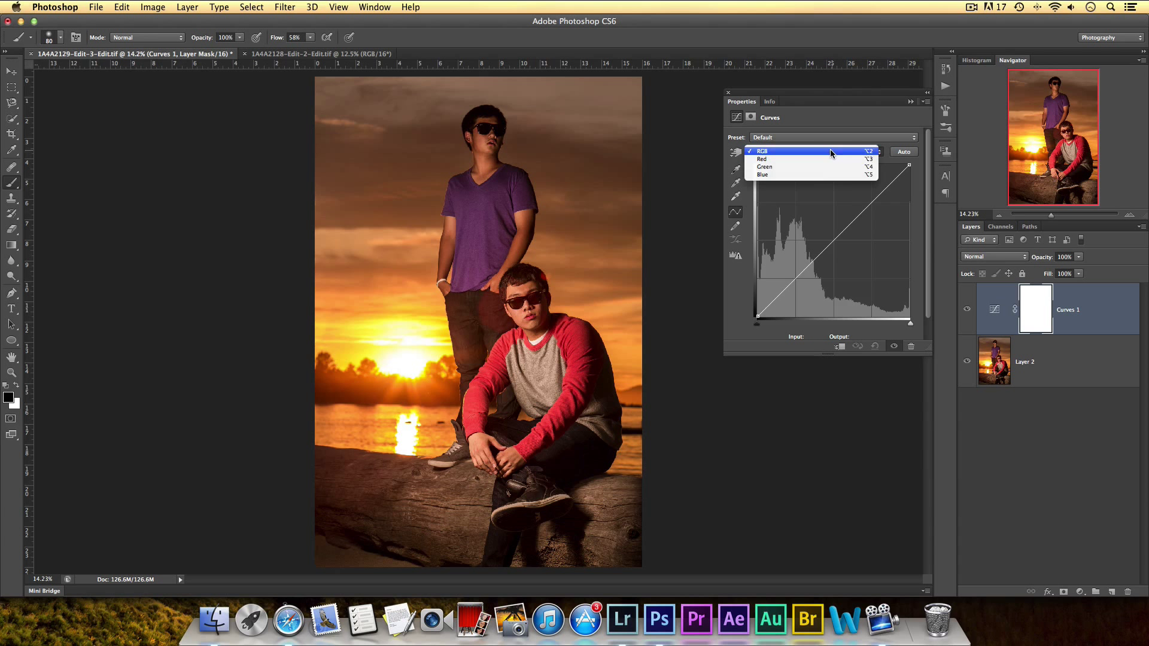
left_click(786, 174)
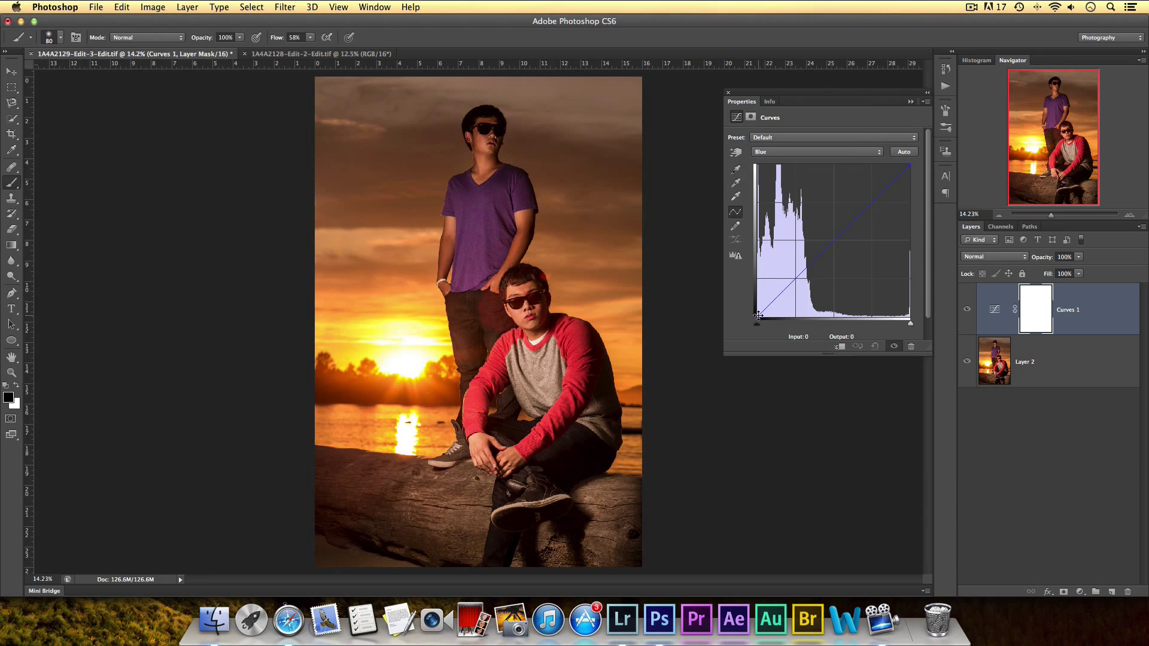
left_click_drag(756, 317, 756, 305)
left_click_drag(909, 165, 909, 173)
Toggle the Curves layer's visibility to compare the image before and after the blue channel change.
left_click(967, 310)
left_click(967, 310)
left_click(967, 310)
left_click(968, 310)
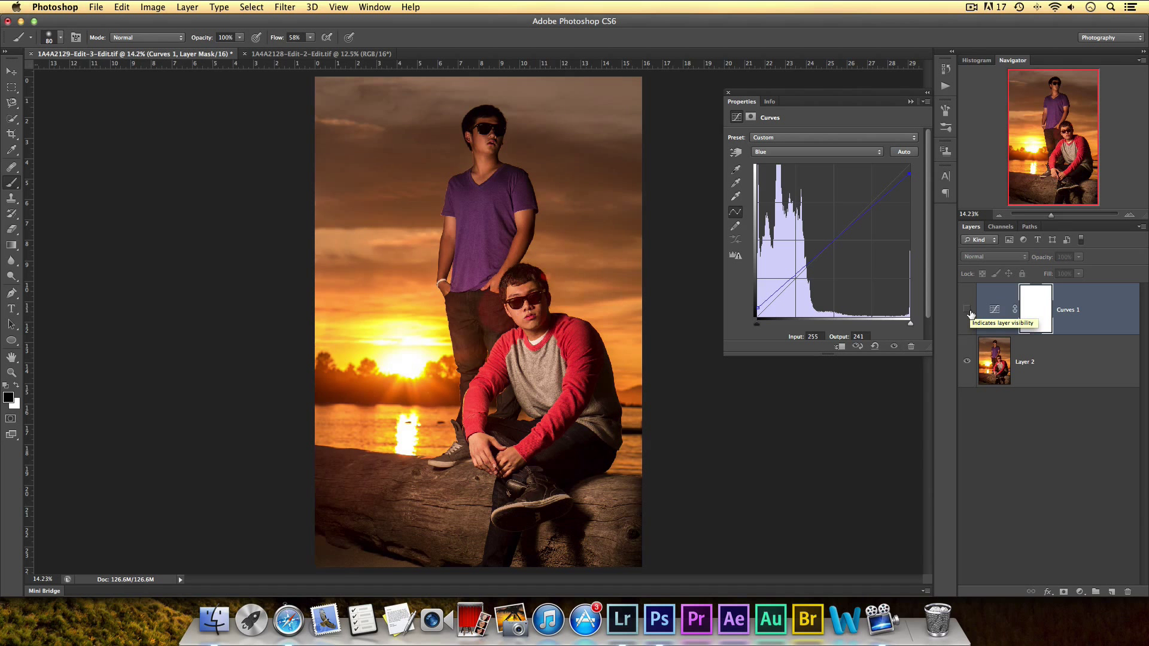
left_click(968, 310)
left_click(967, 309)
left_click(967, 310)
left_click(968, 310)
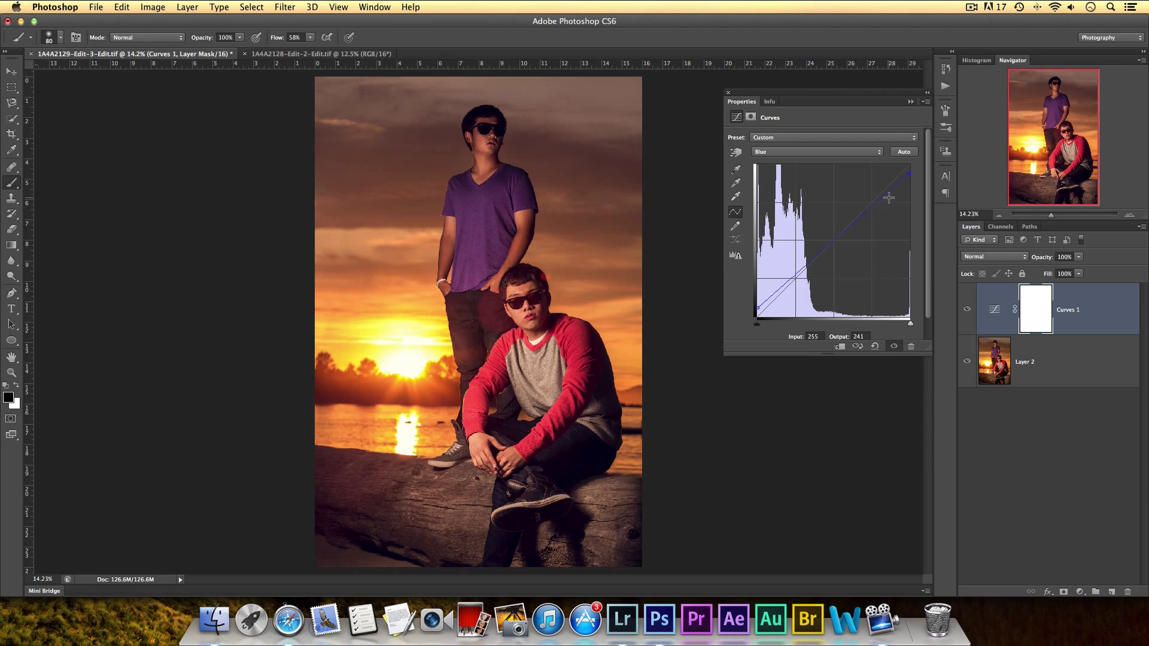
Add one shadow point and two highlight points to the blue curve, and set its black point output to 20.
left_click(797, 271)
left_click(858, 216)
left_click(886, 198)
left_click_drag(798, 268, 797, 271)
left_click(757, 307)
left_click_drag(757, 305, 757, 305)
In the Red channel, move the black point input to 4 and the white point input to 249.
left_click(789, 153)
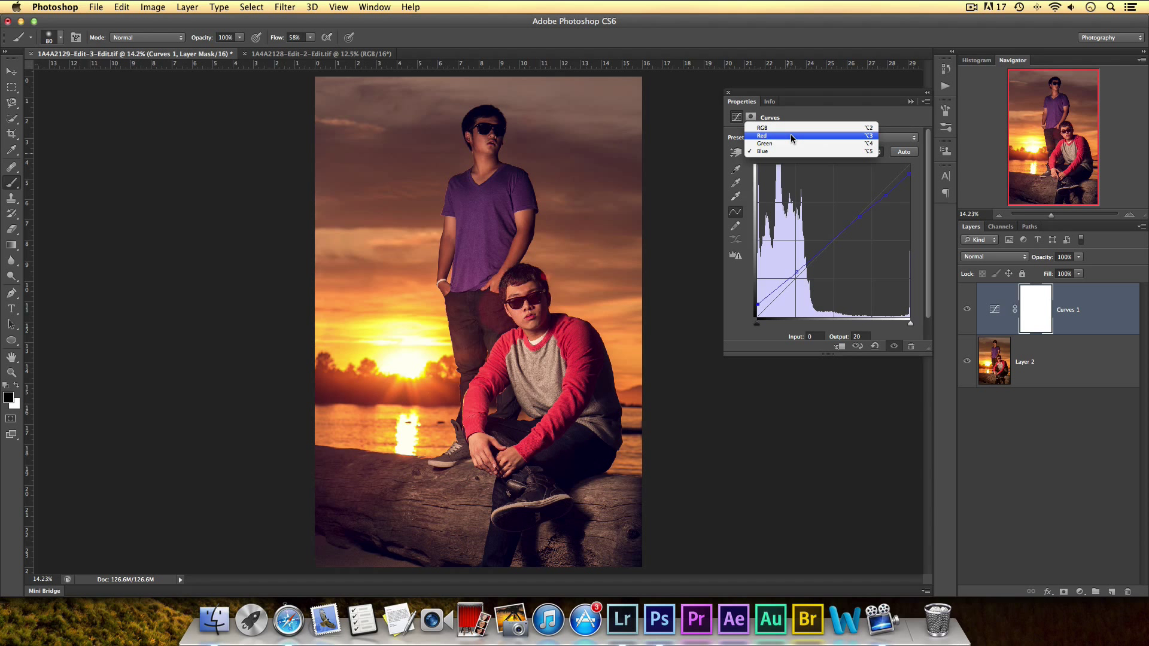
left_click(791, 135)
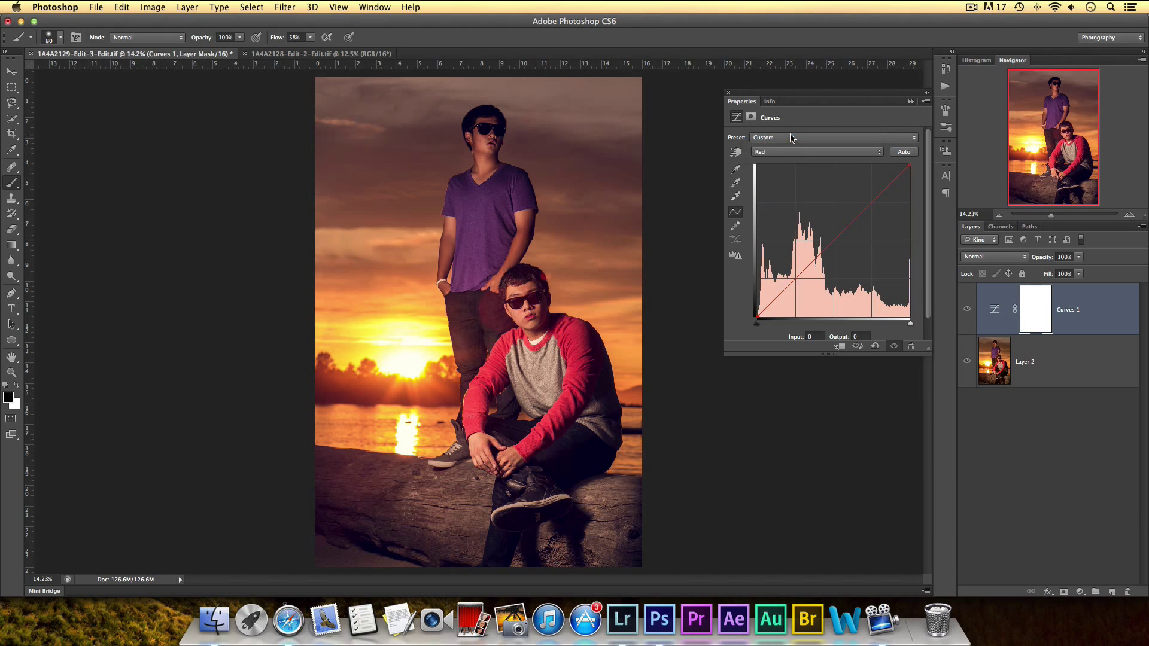
left_click_drag(758, 312, 759, 320)
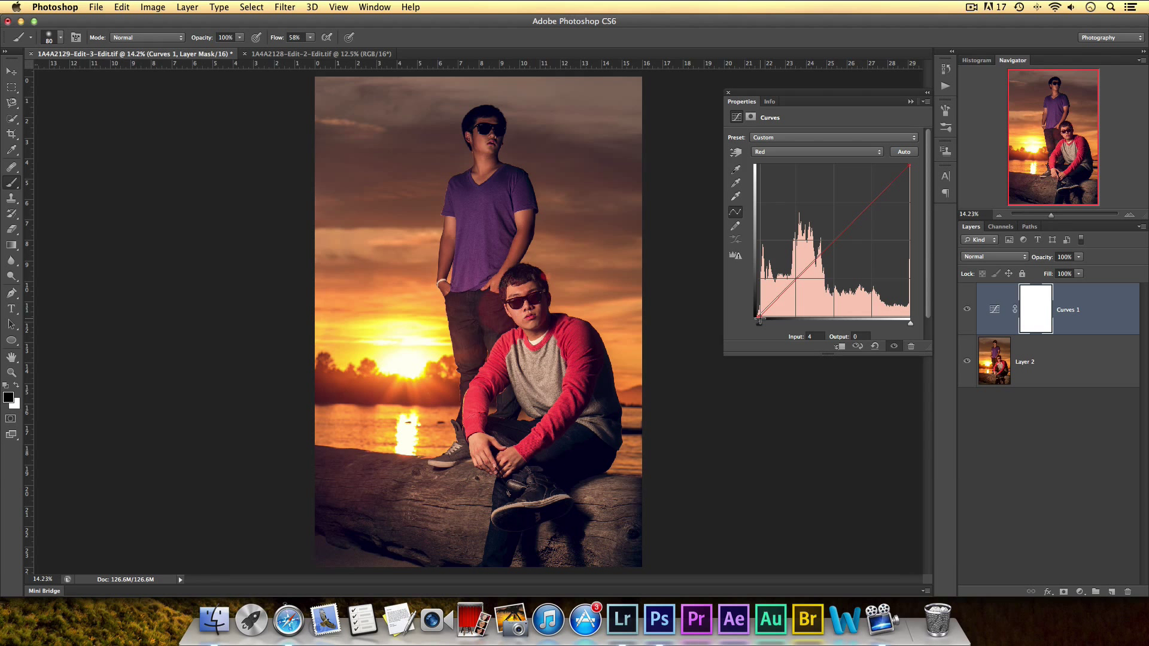
left_click_drag(909, 166, 907, 165)
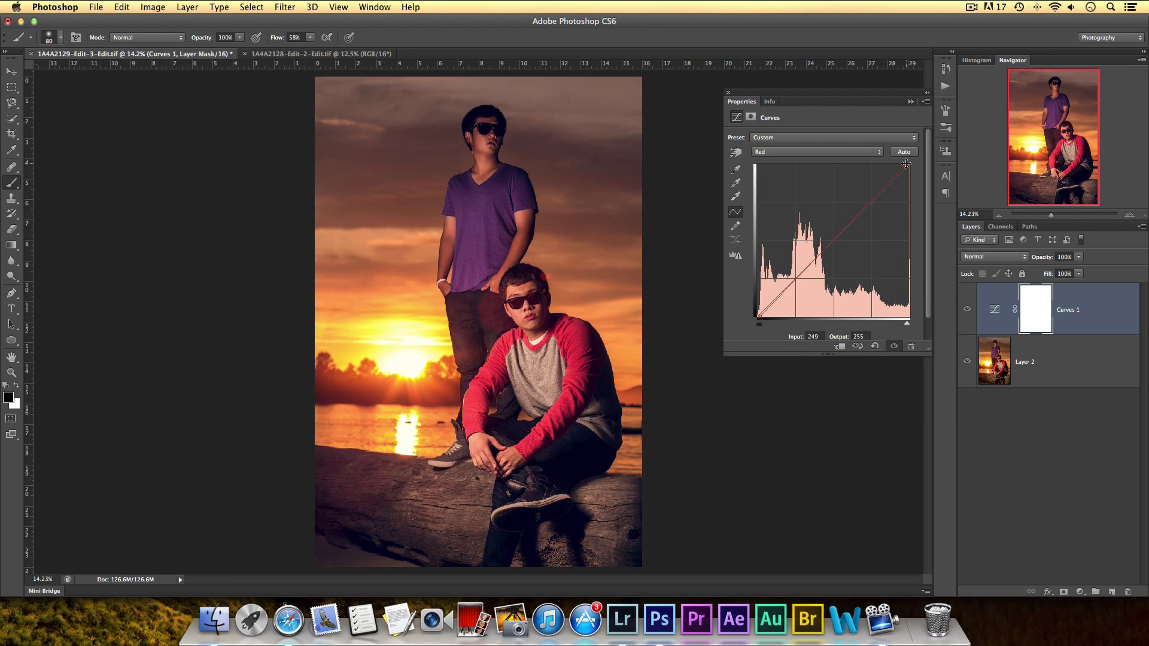
In the Green channel, raise the black point output to 4 and lower the white point output to 248.
left_click(846, 152)
left_click(842, 160)
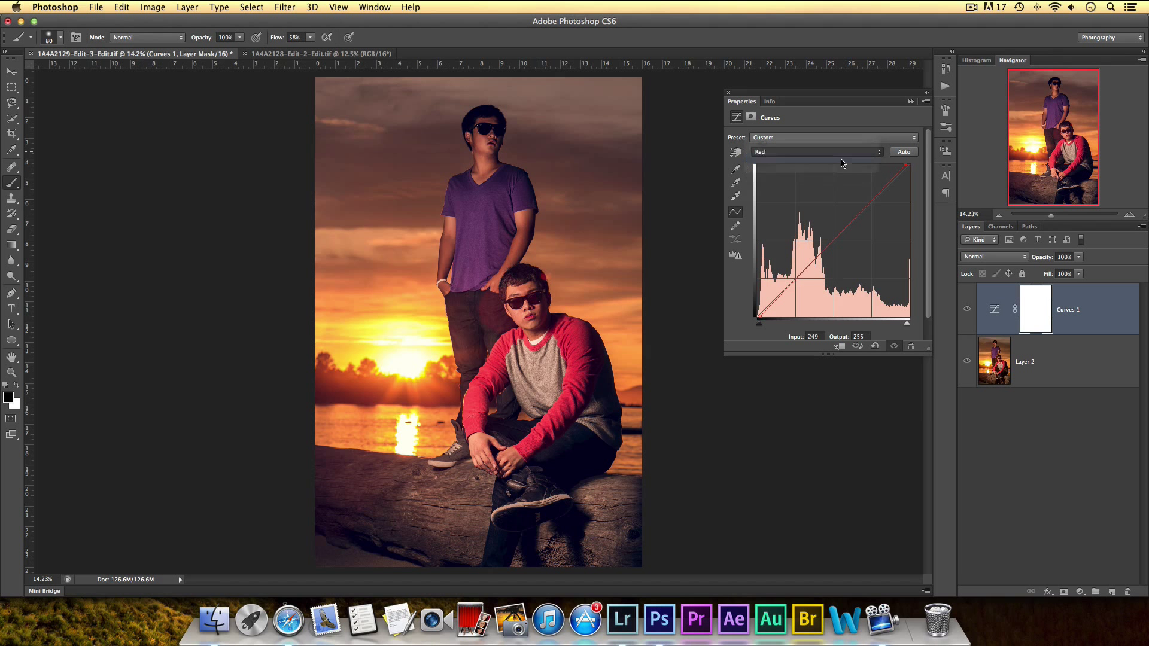
left_click_drag(758, 317, 757, 314)
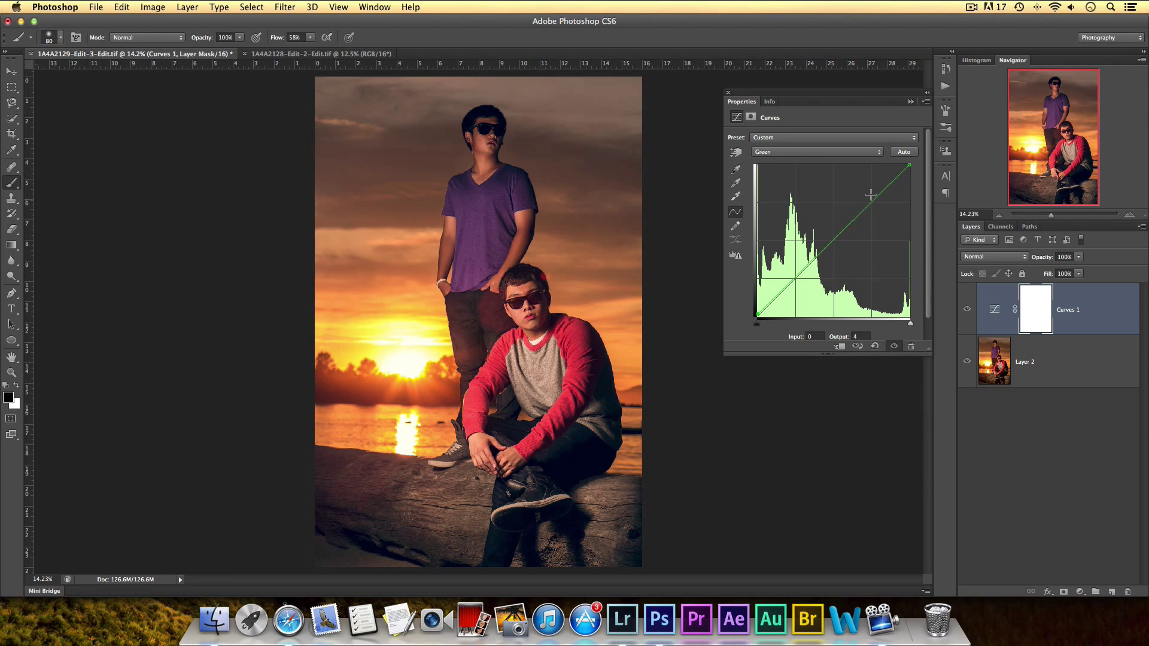
left_click_drag(912, 165, 914, 169)
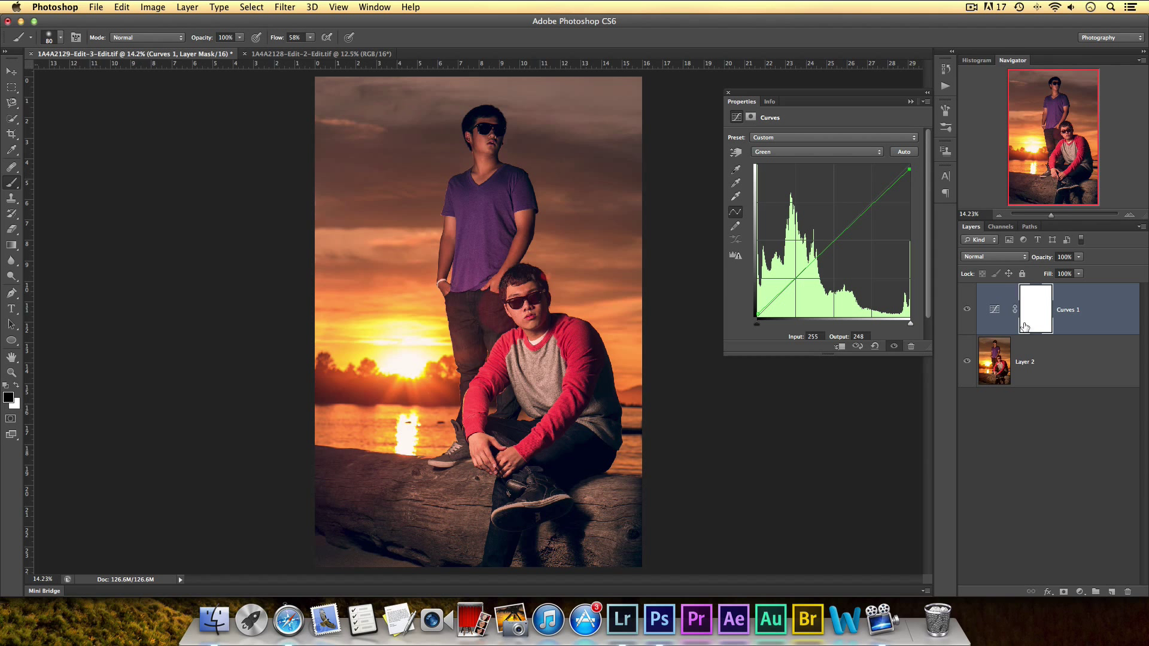
Toggle the Curves layer's visibility repeatedly to compare the full color grade with the ungraded image.
left_click(965, 310)
left_click(965, 310)
left_click(966, 310)
left_click(965, 310)
left_click(965, 310)
left_click(965, 311)
left_click(966, 311)
left_click(966, 311)
left_click(966, 311)
left_click(965, 310)
Add a Gradient Map adjustment layer using the Violet, Orange preset gradient.
left_click(1080, 592)
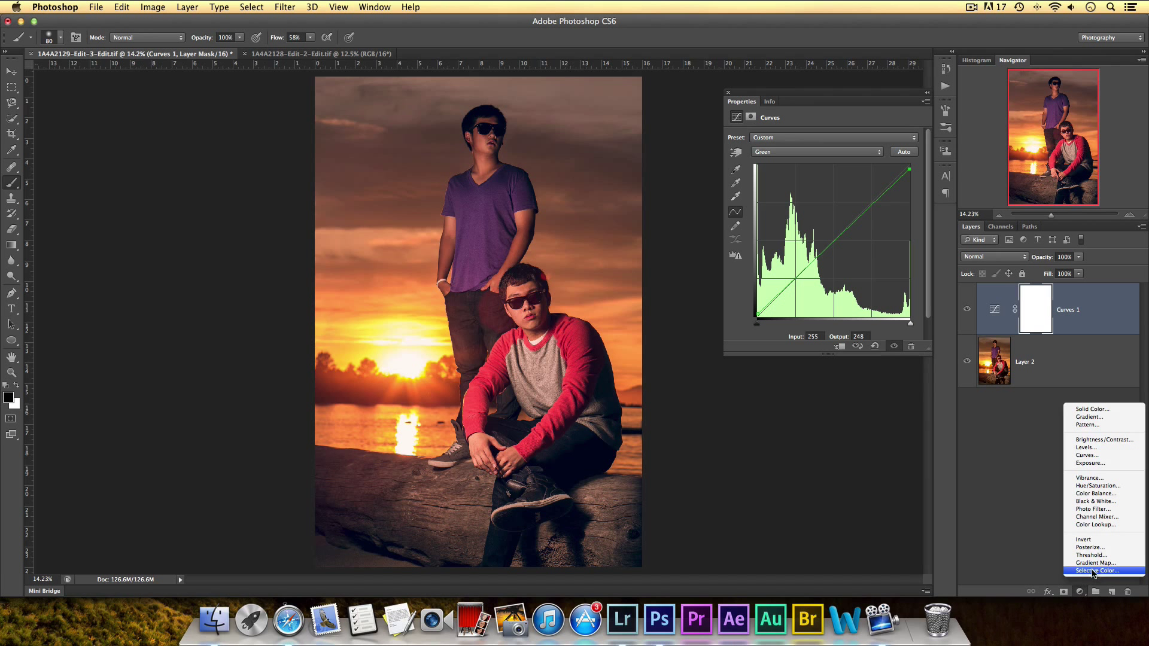
left_click(1095, 563)
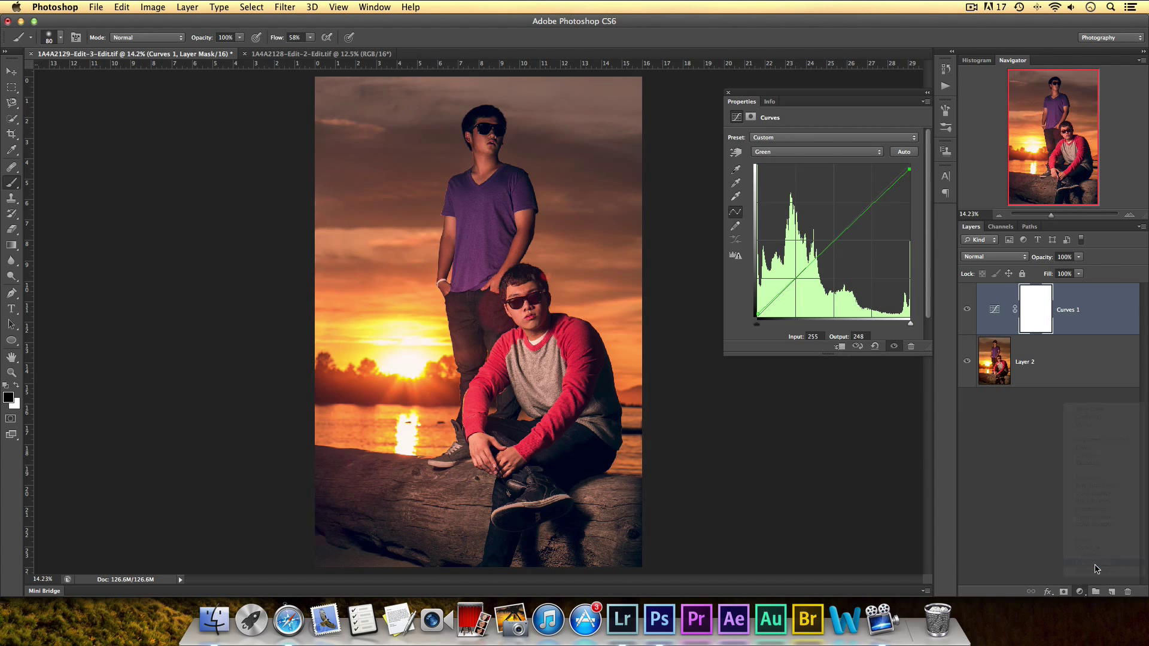
left_click(832, 143)
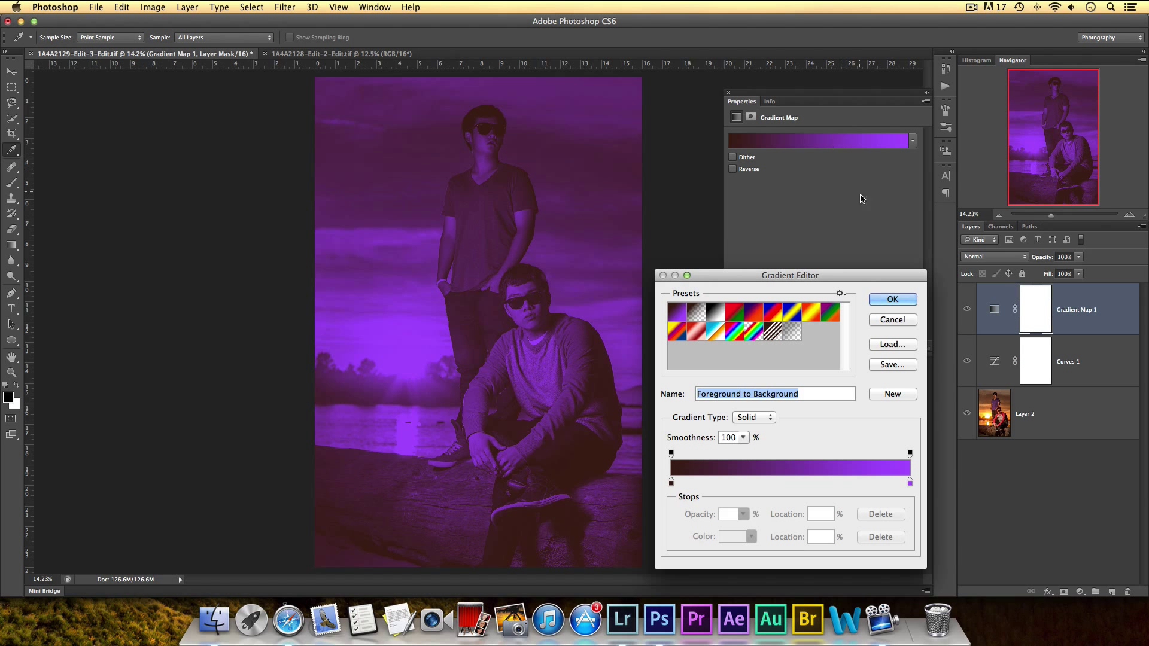
left_click(896, 317)
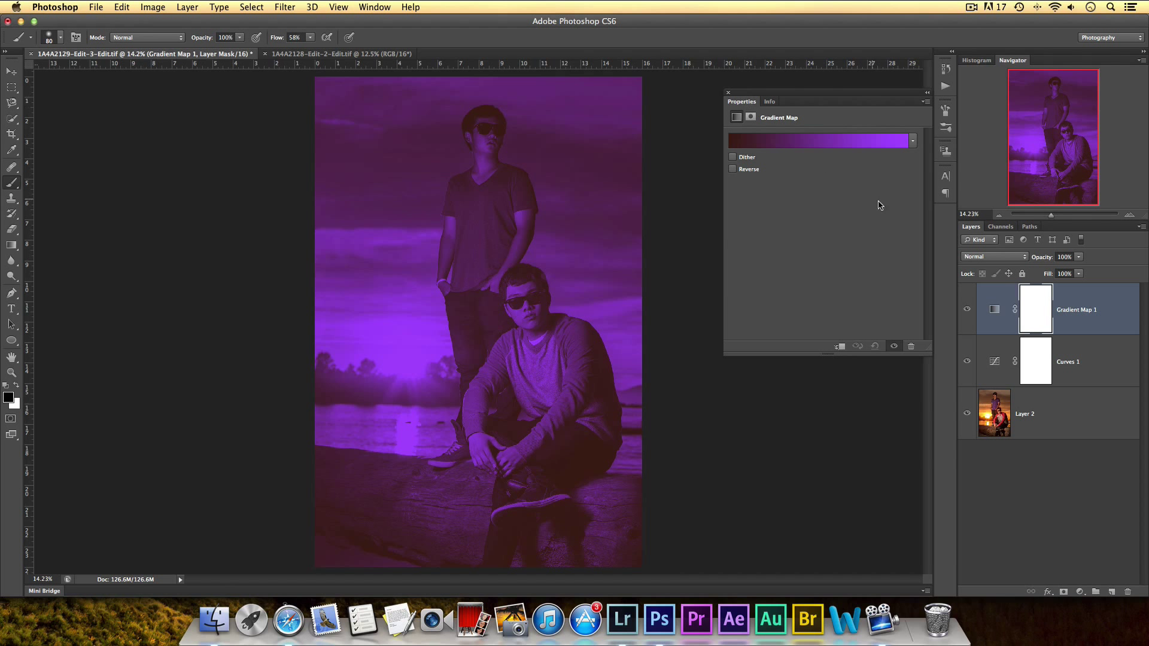
left_click(788, 144)
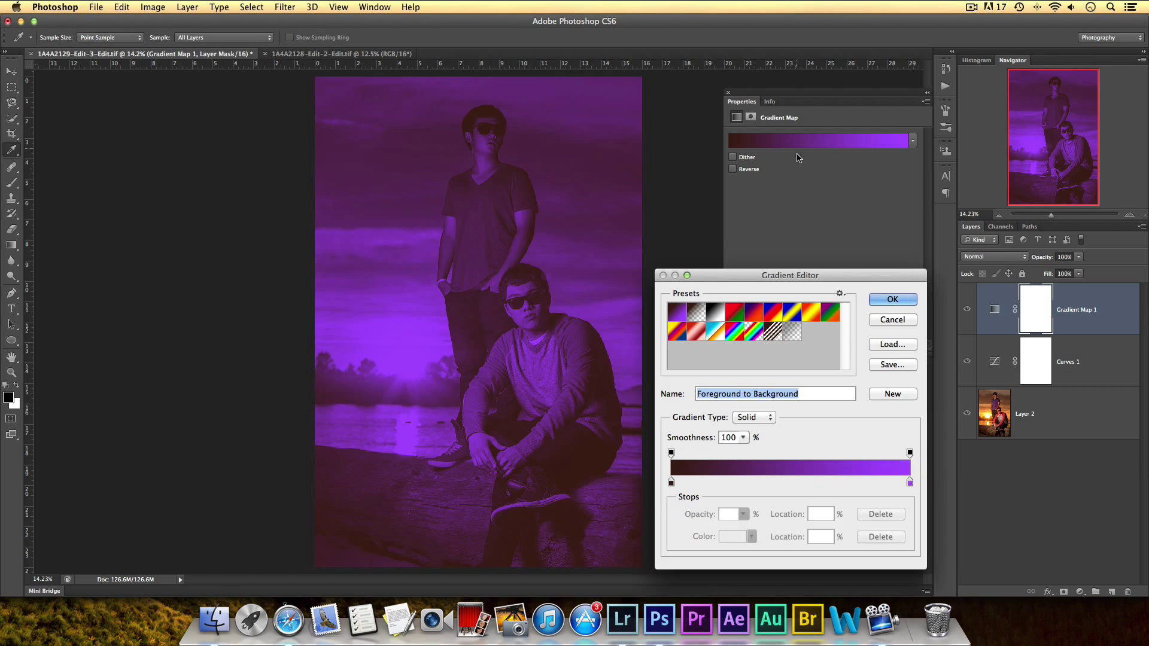
left_click(756, 312)
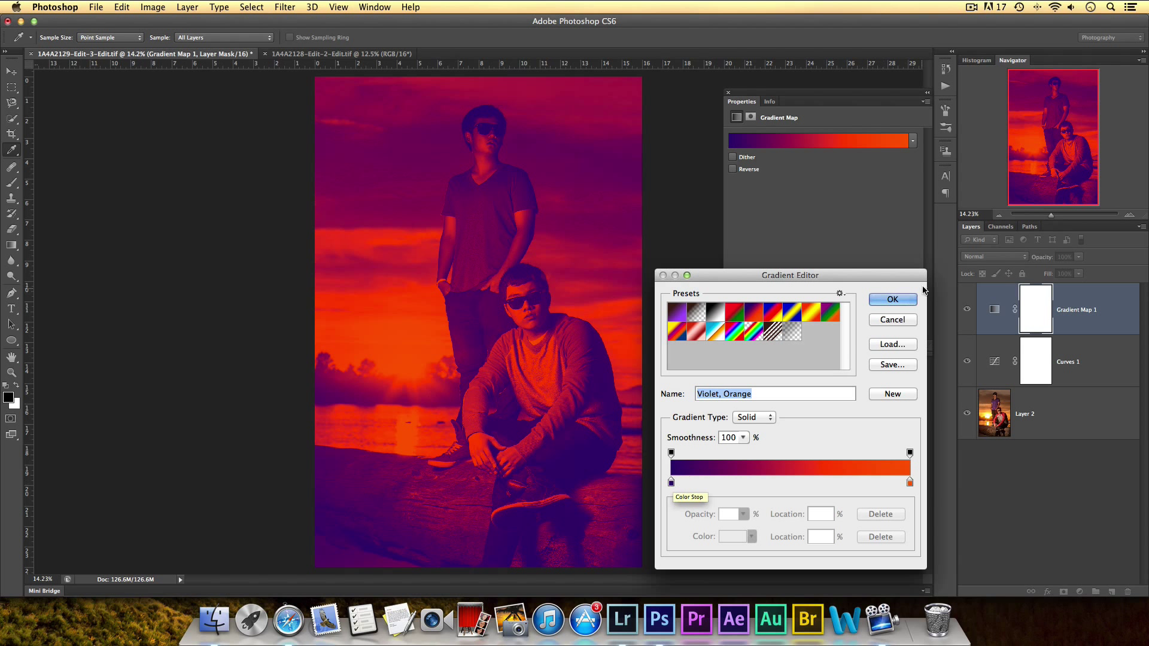
left_click(905, 300)
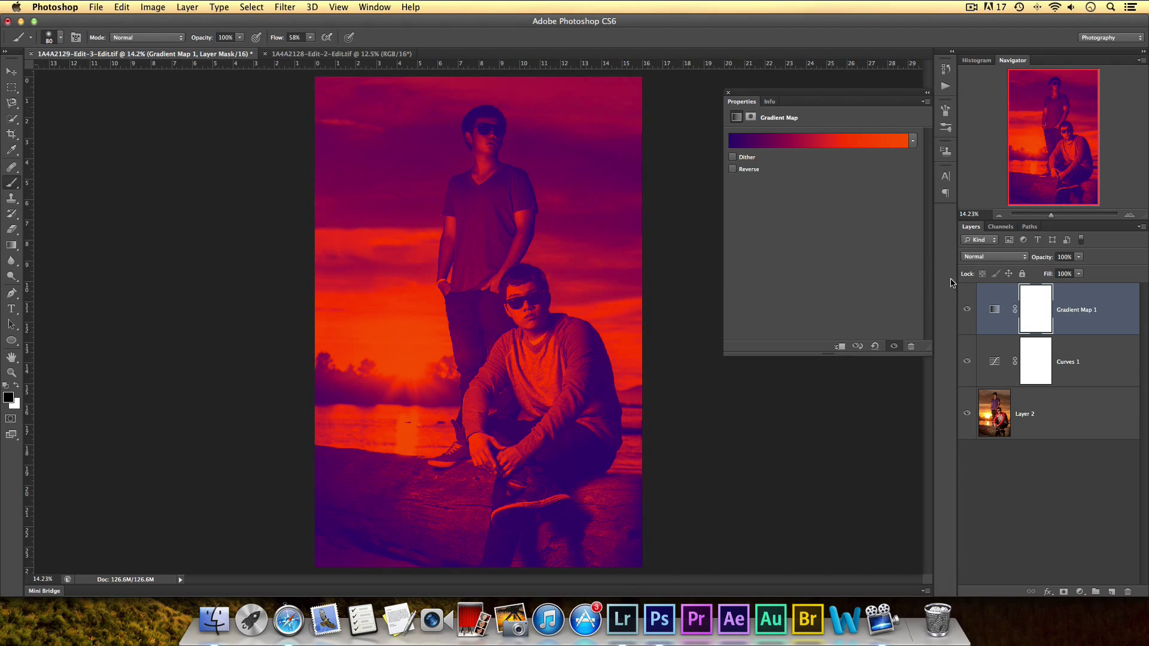
Set the Gradient Map layer's blend mode to Overlay and its opacity to 6%.
left_click(981, 257)
left_click(984, 371)
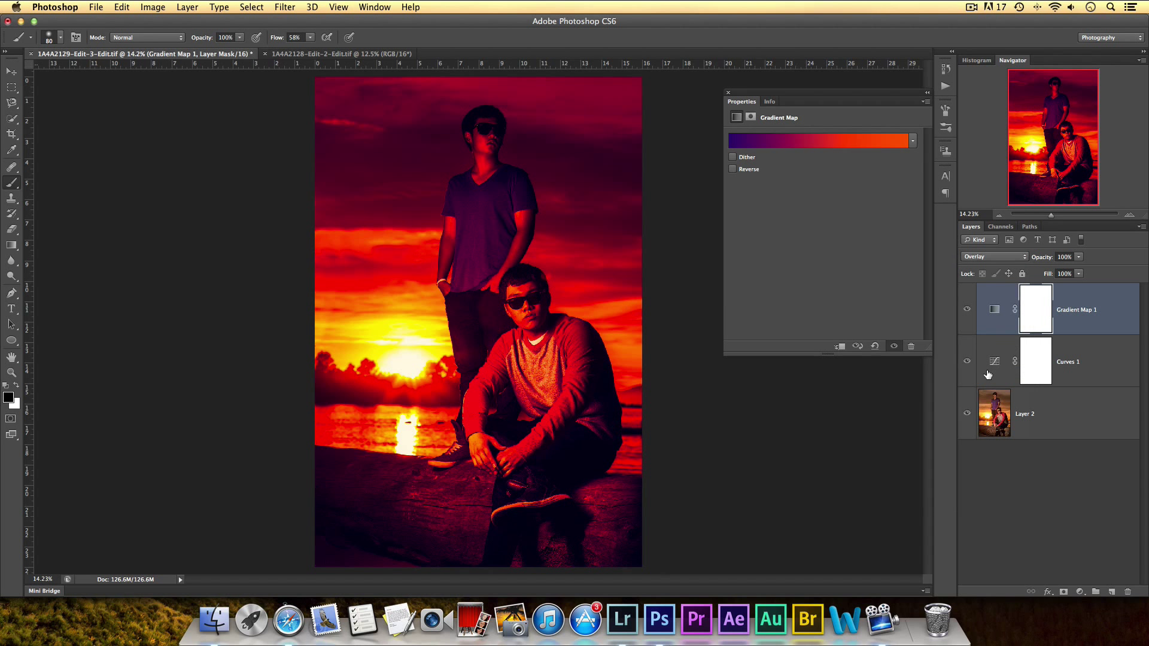
left_click(1078, 258)
left_click_drag(1079, 261, 1025, 273)
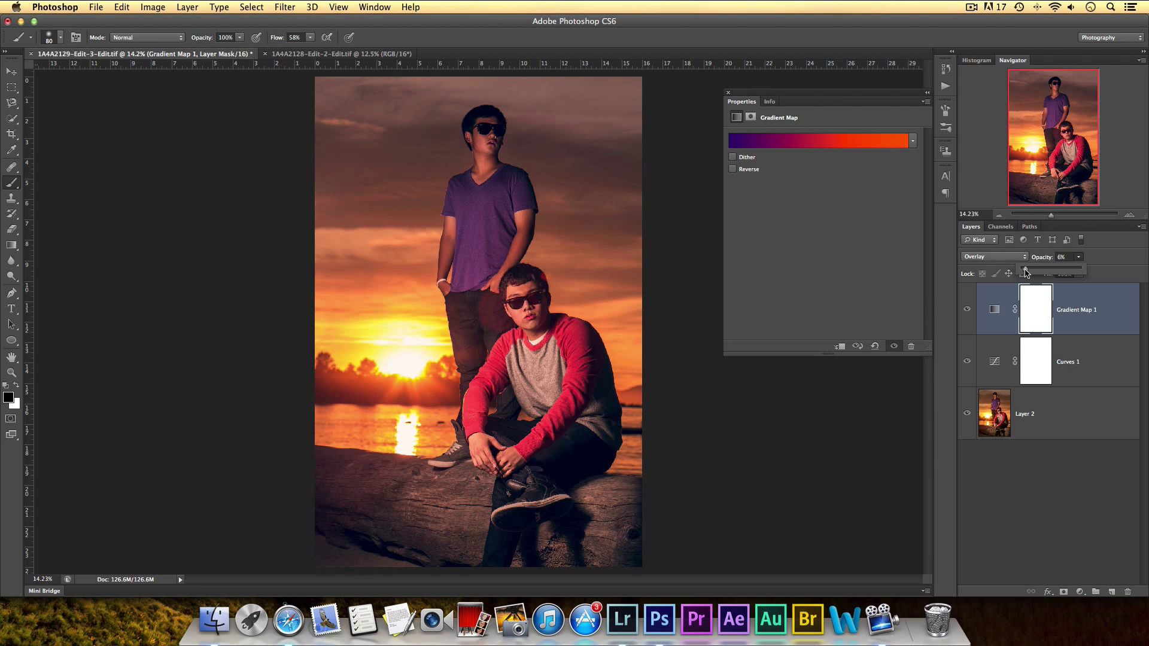
left_click(968, 309)
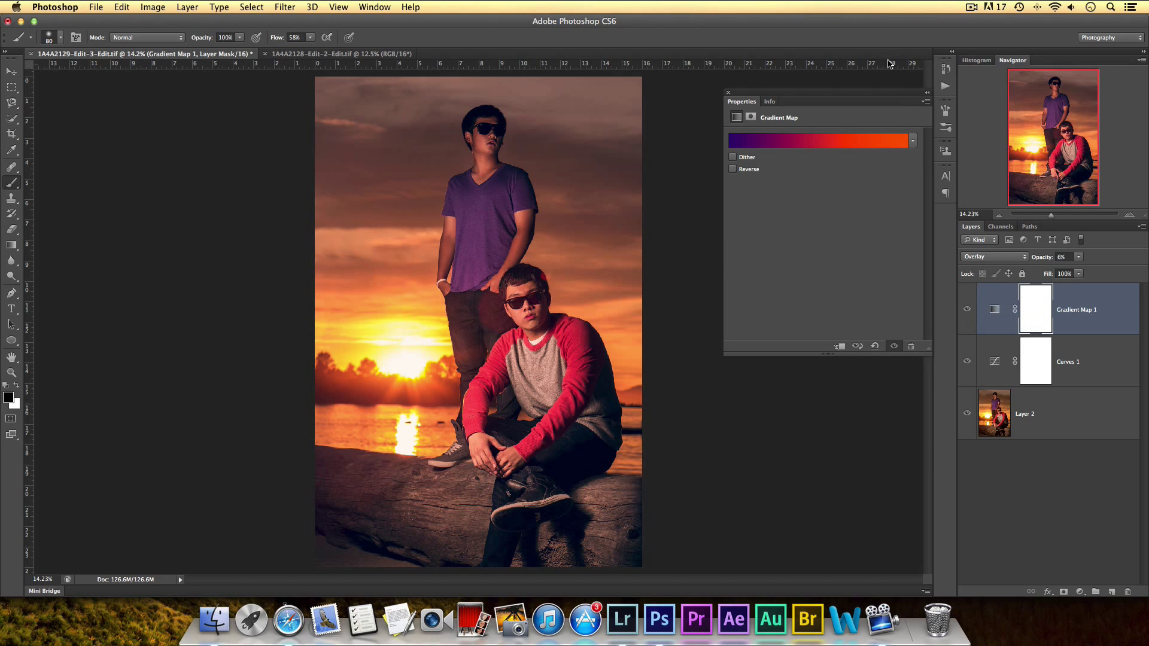
Collapse the floating Properties panel to icons and move it beside the docked panels.
left_click(926, 93)
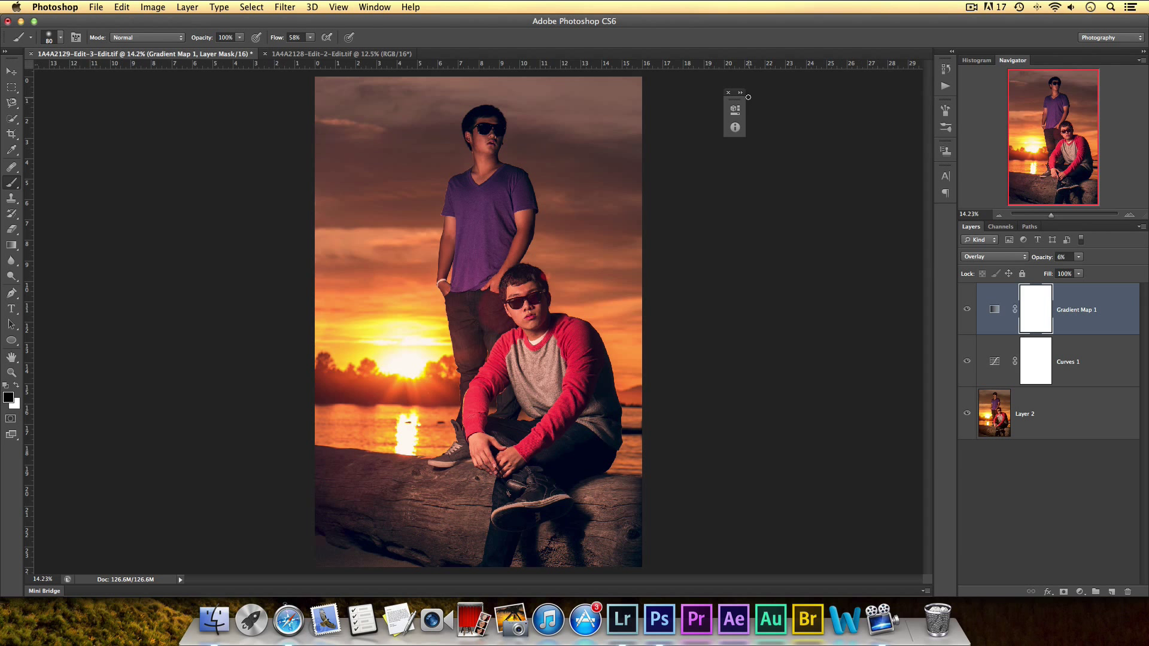
left_click_drag(736, 98, 921, 93)
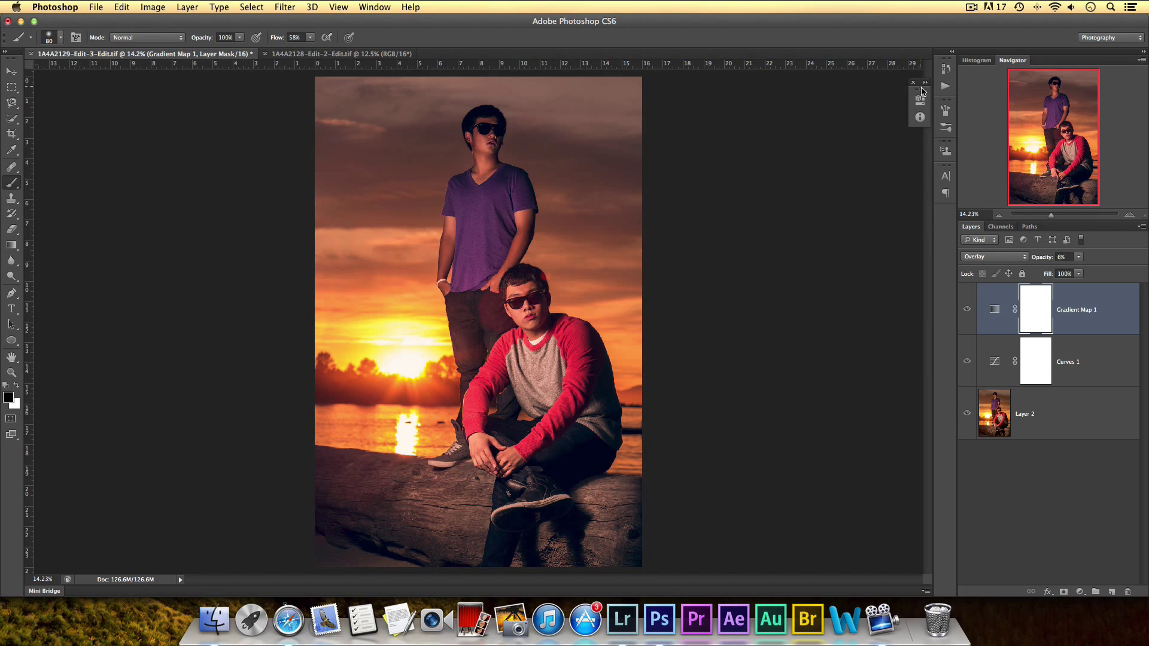
Select the Curves and Gradient Map layers in turn, briefly opening the Gradient Map's properties for review.
left_click(1000, 378)
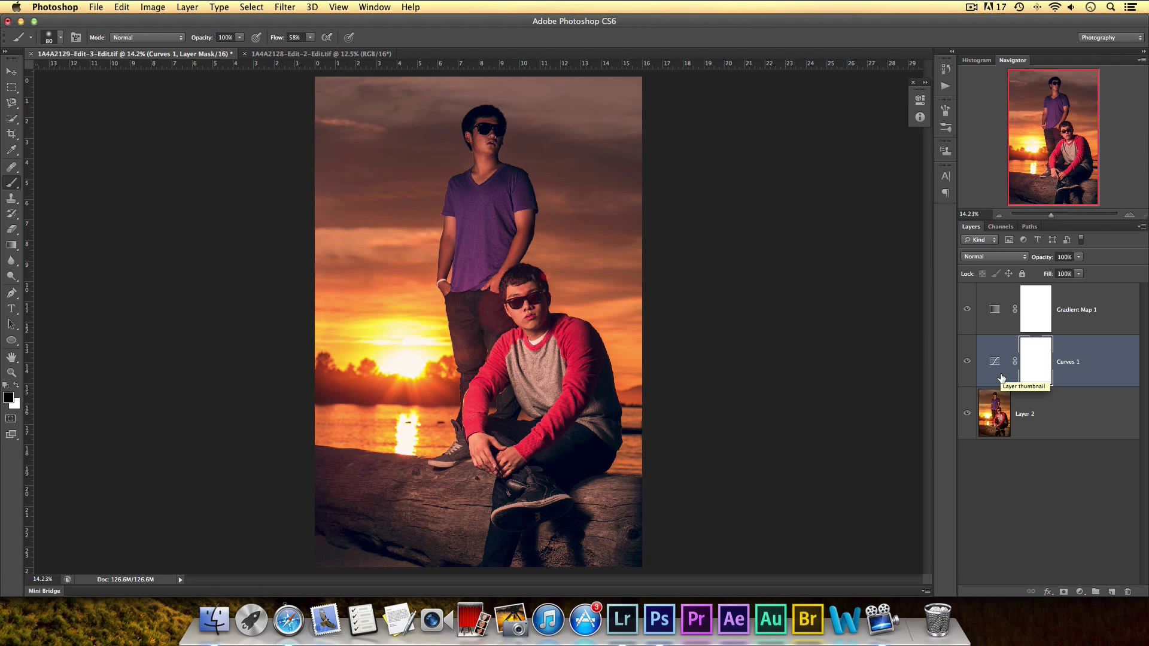
left_click(1003, 326)
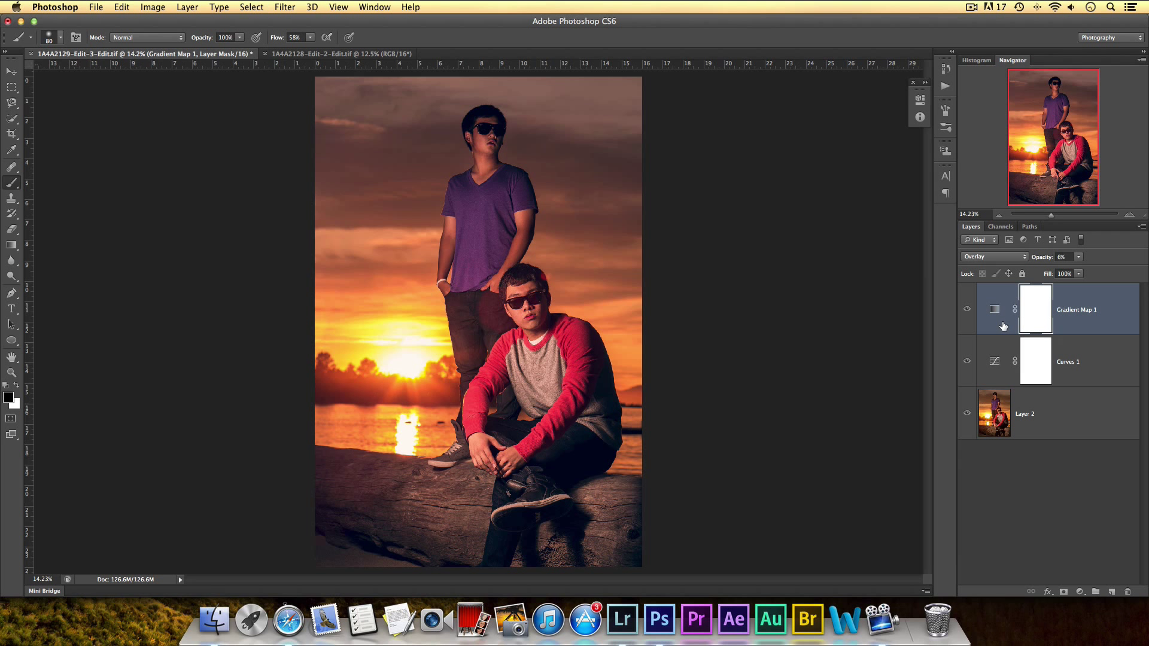
double_click(1004, 326)
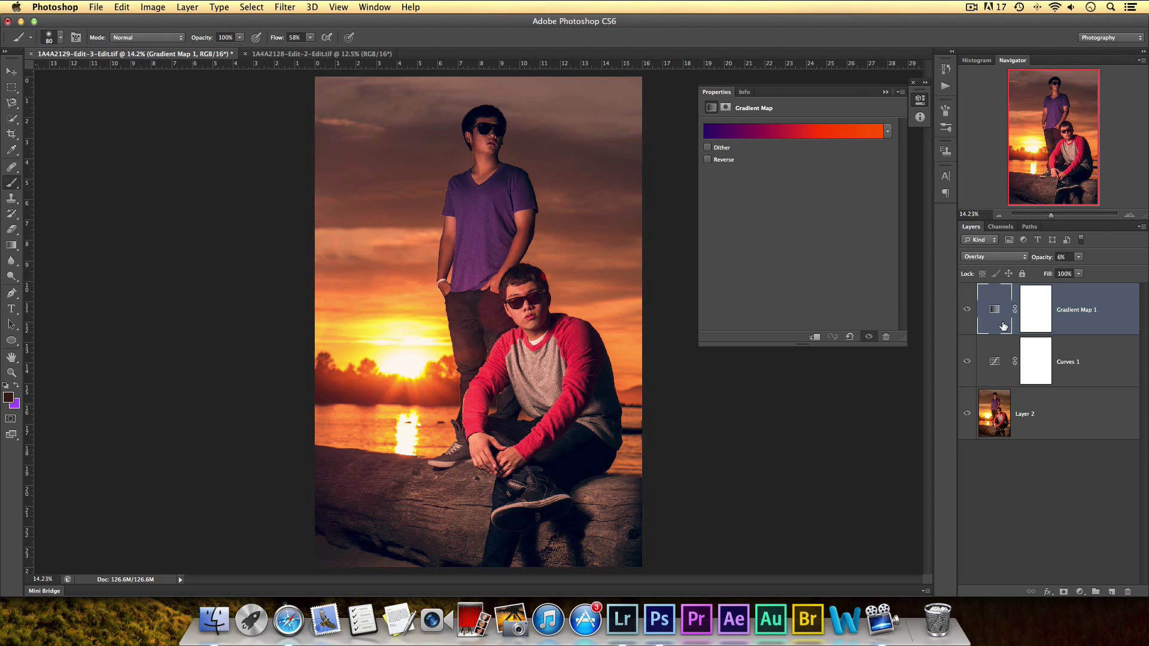
left_click(885, 93)
left_click(1101, 340)
left_click(1099, 330)
left_click(1100, 366)
left_click(1101, 328)
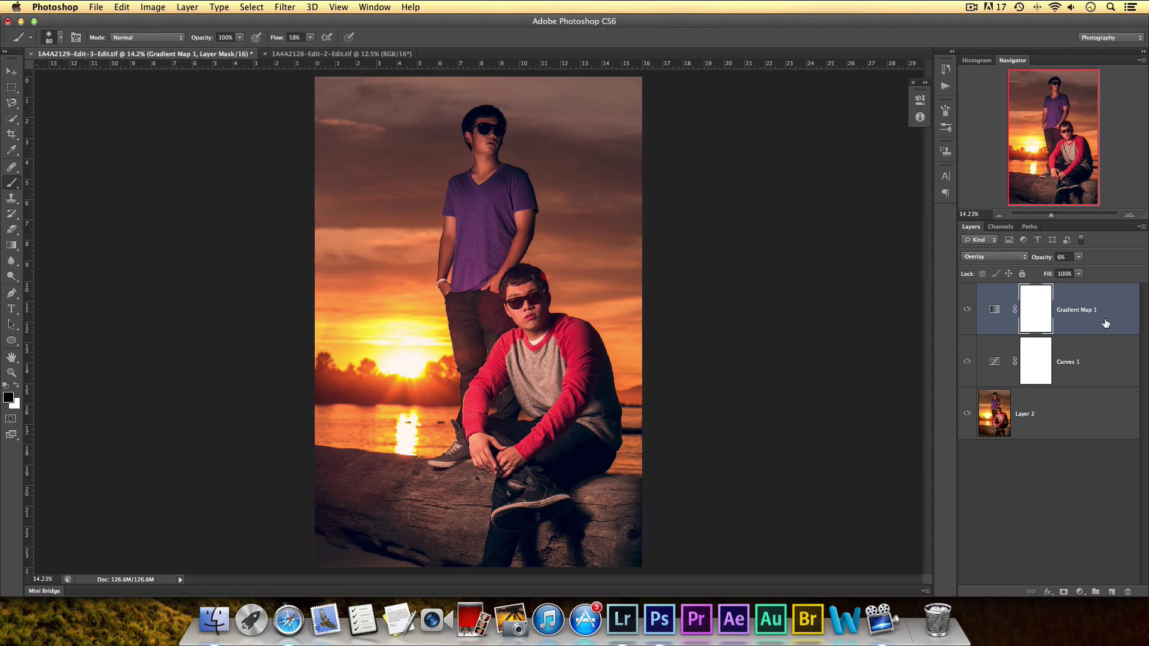
Add a Selective Color adjustment layer above the Gradient Map and fine-tune the color sliders for the Reds.
left_click(1104, 366)
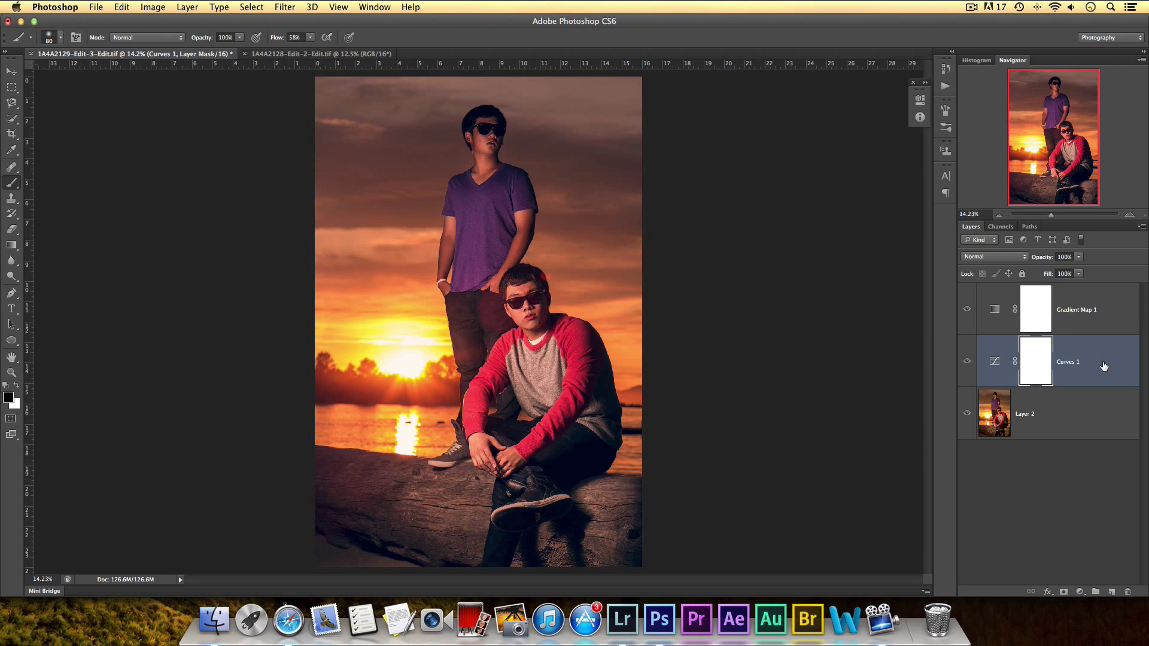
left_click(1110, 329)
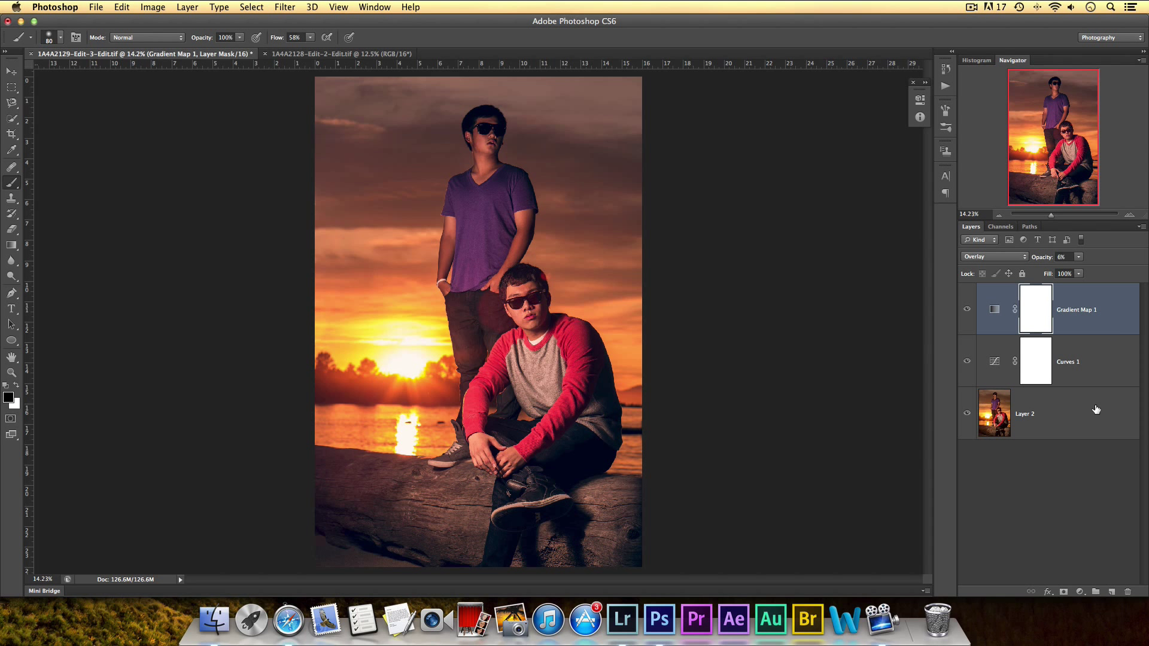
left_click(1081, 592)
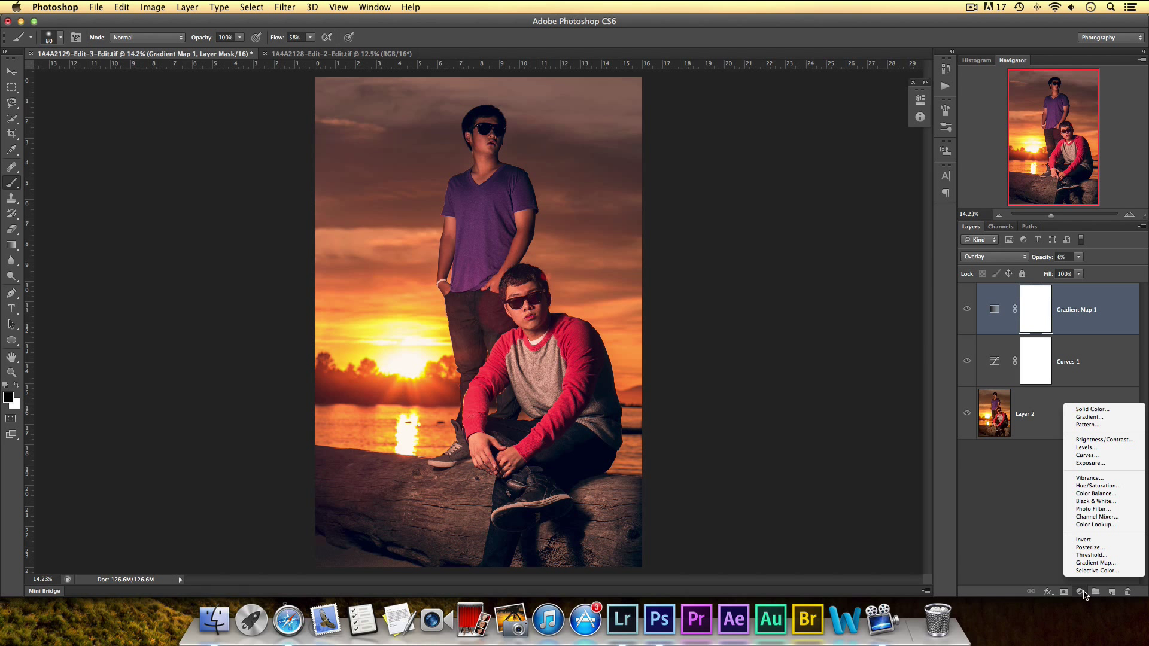
left_click(1097, 570)
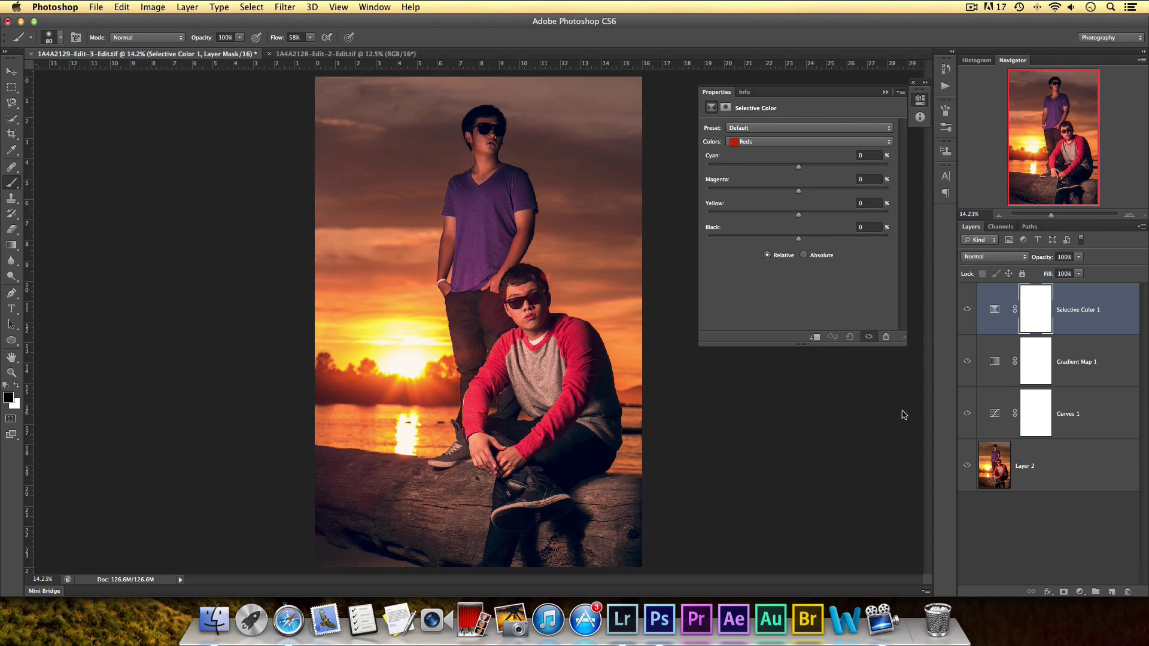
left_click_drag(798, 171, 796, 195)
left_click_drag(800, 215, 796, 216)
Fine-tune the Selective Color sliders for the Yellows, then collapse the adjustment's settings.
left_click(796, 144)
left_click(788, 151)
left_click_drag(800, 169, 800, 220)
left_click(819, 142)
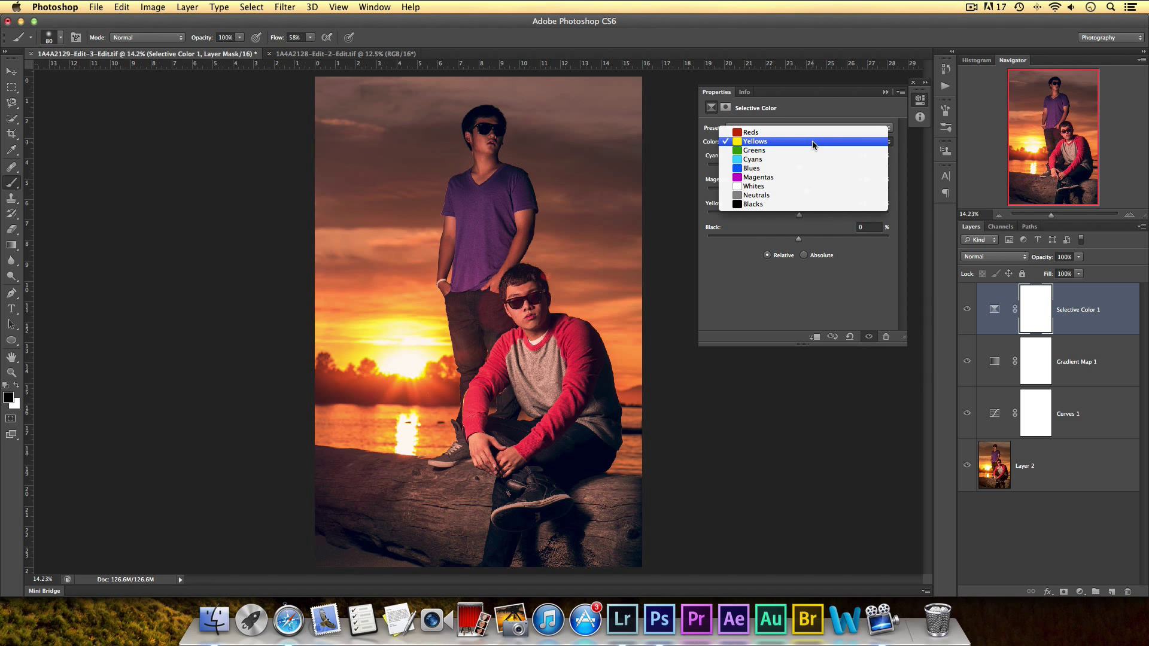
left_click(802, 173)
mouse_move(800, 167)
left_mouse_down()
mouse_move(786, 168)
mouse_move(802, 168)
left_mouse_up()
left_click(886, 94)
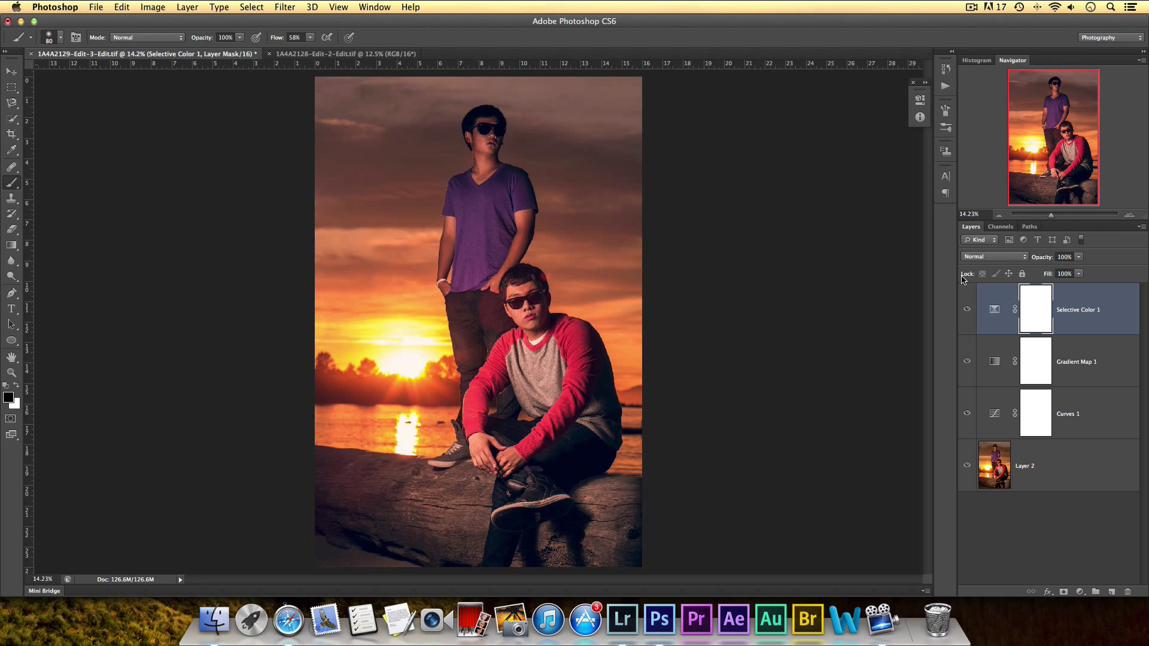
Group the Curves, Gradient Map and Selective Color layers, and toggle the group's visibility to compare the grading.
left_click(1089, 434)
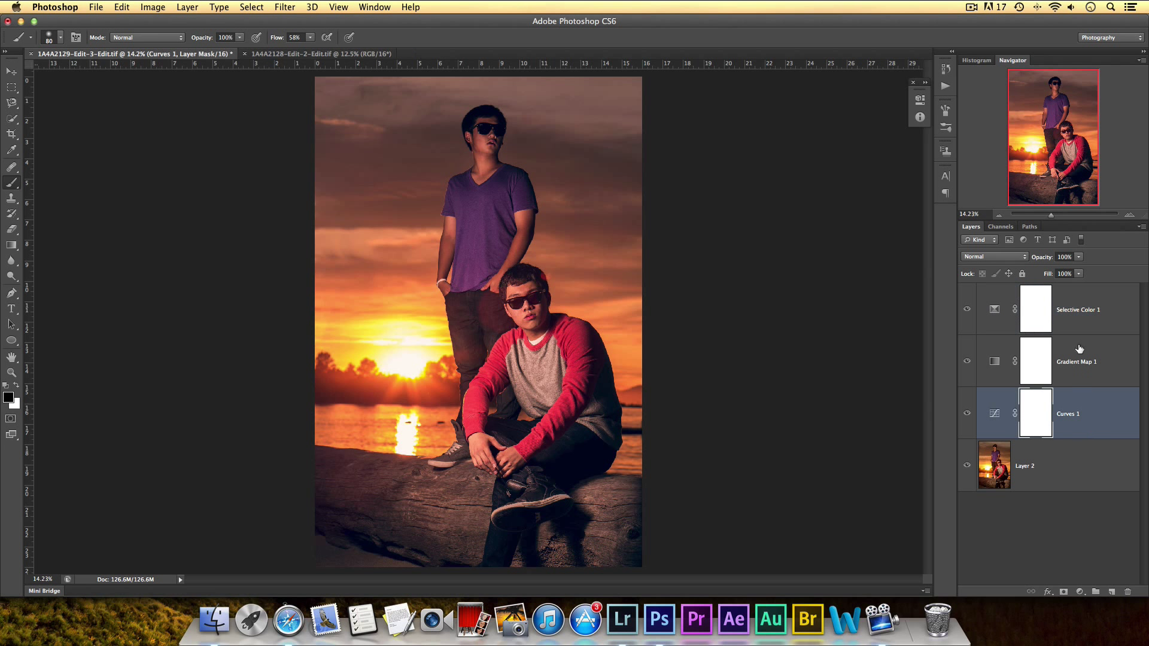
left_click(1097, 316, "shift")
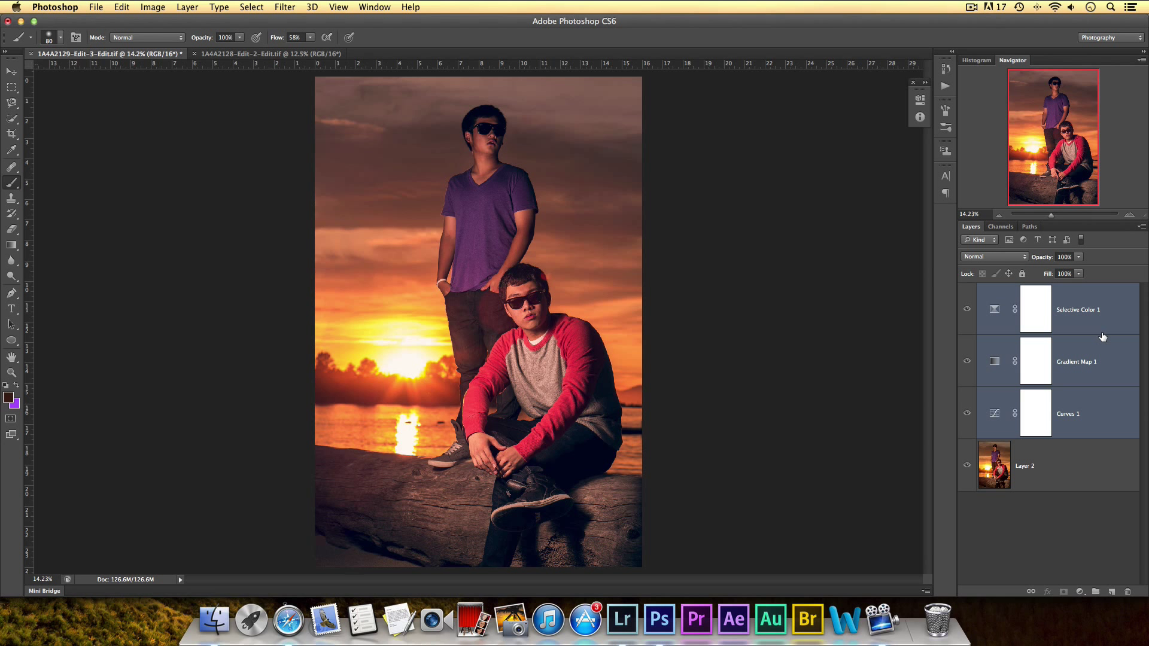
key("super+g")
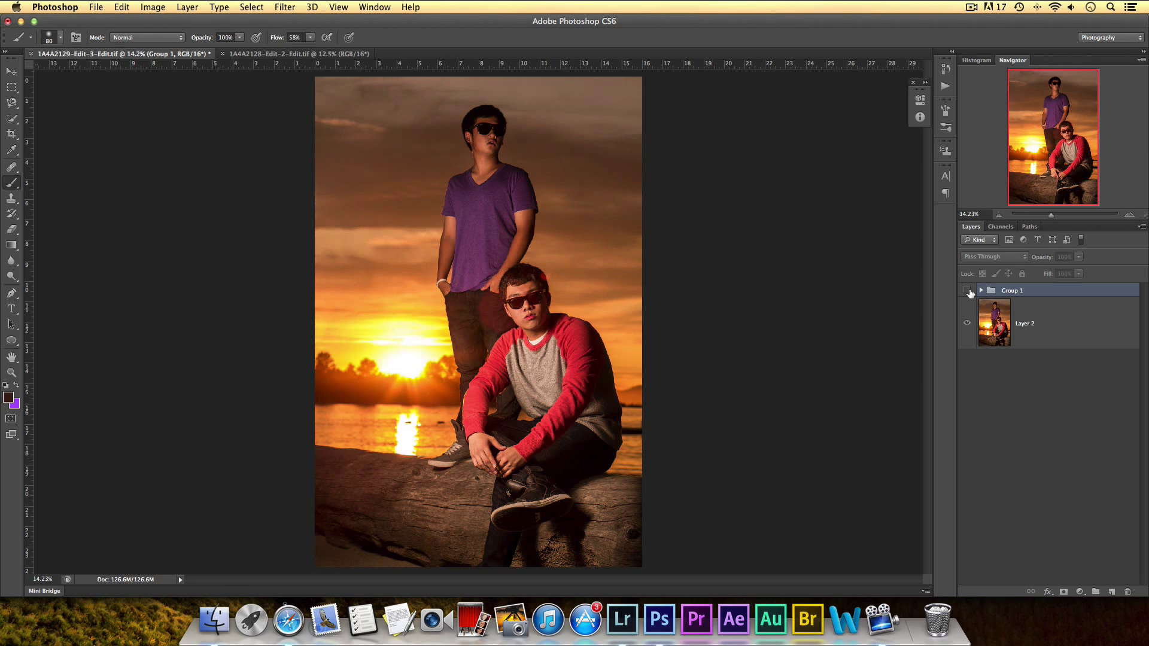
left_click(968, 290)
left_click(968, 291)
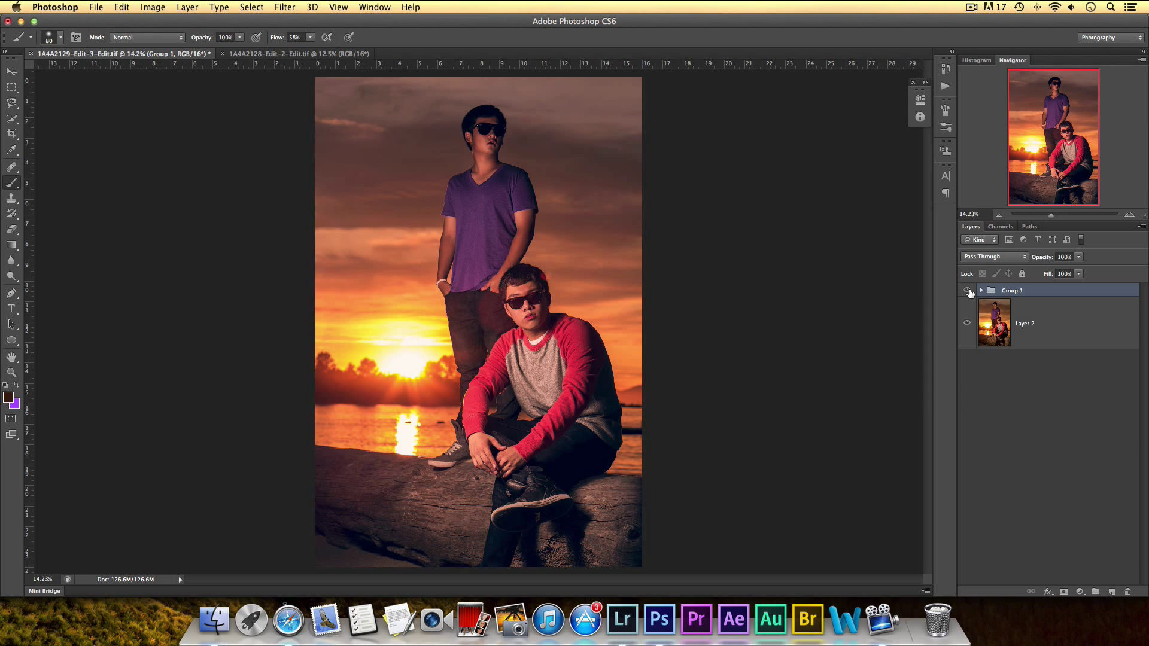
Create a 50% gray-filled layer directly above Layer 2 and set its blend mode to Overlay.
left_click(1071, 337)
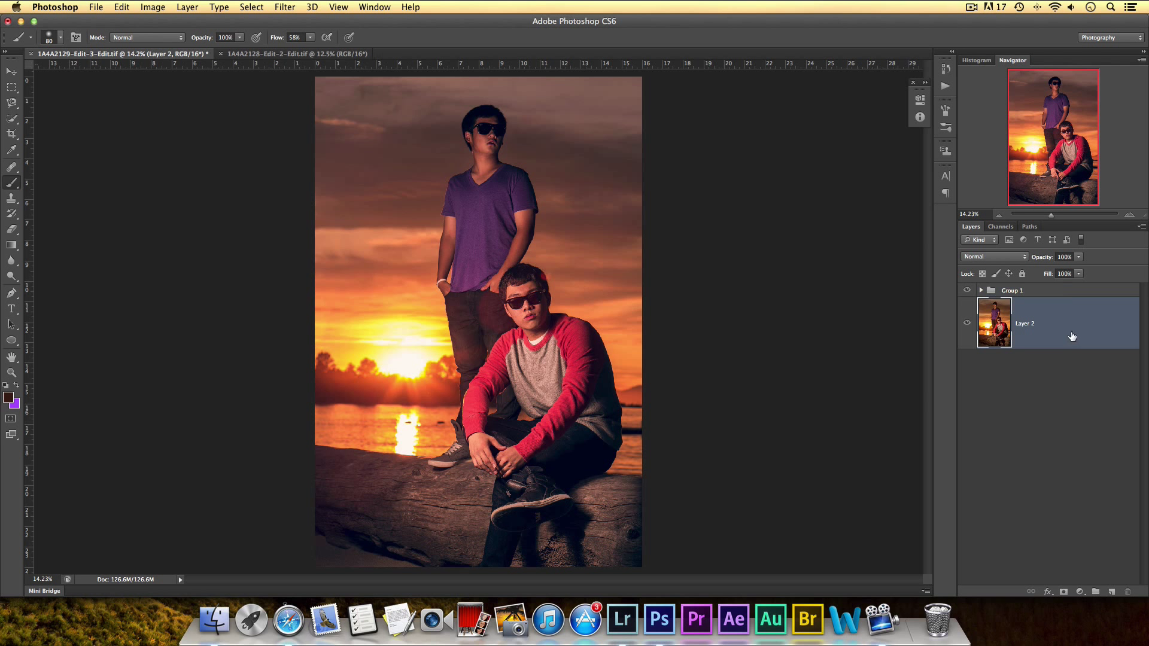
left_click(1061, 291)
left_click(1028, 331)
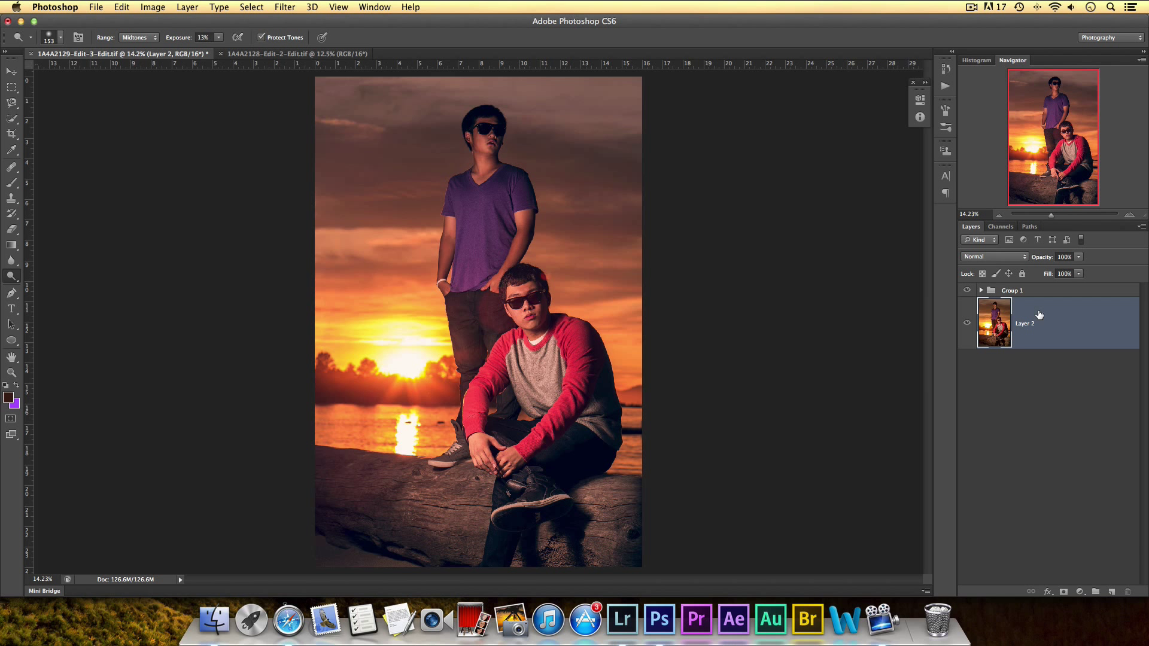
left_click(1111, 592)
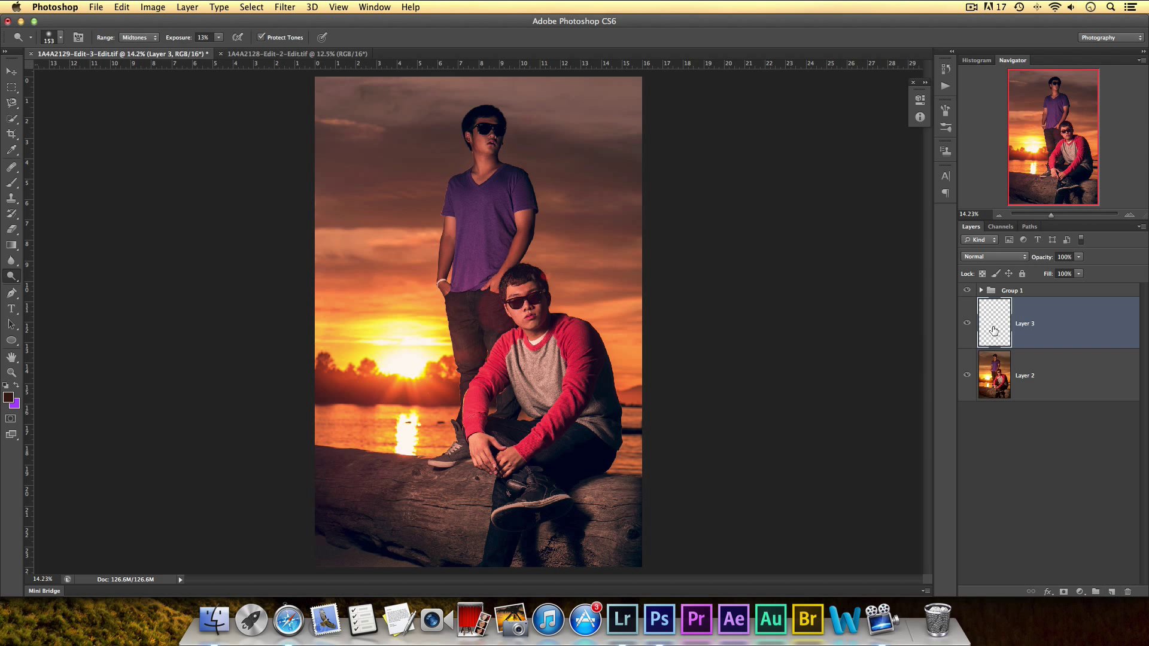
left_click(123, 8)
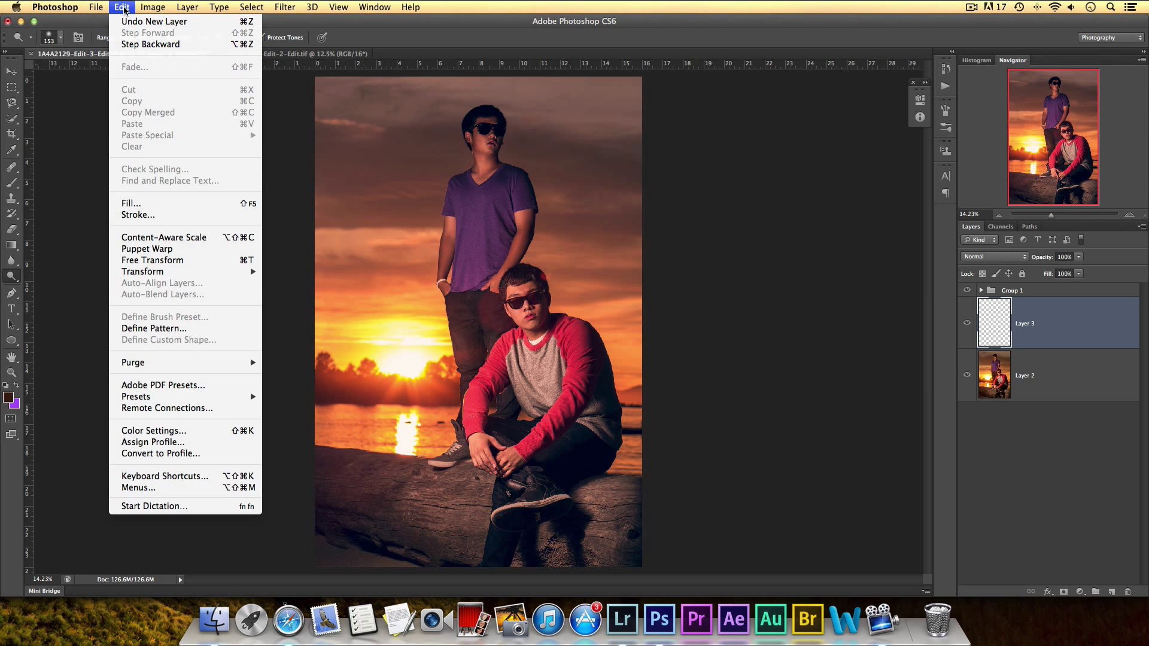
left_click(131, 204)
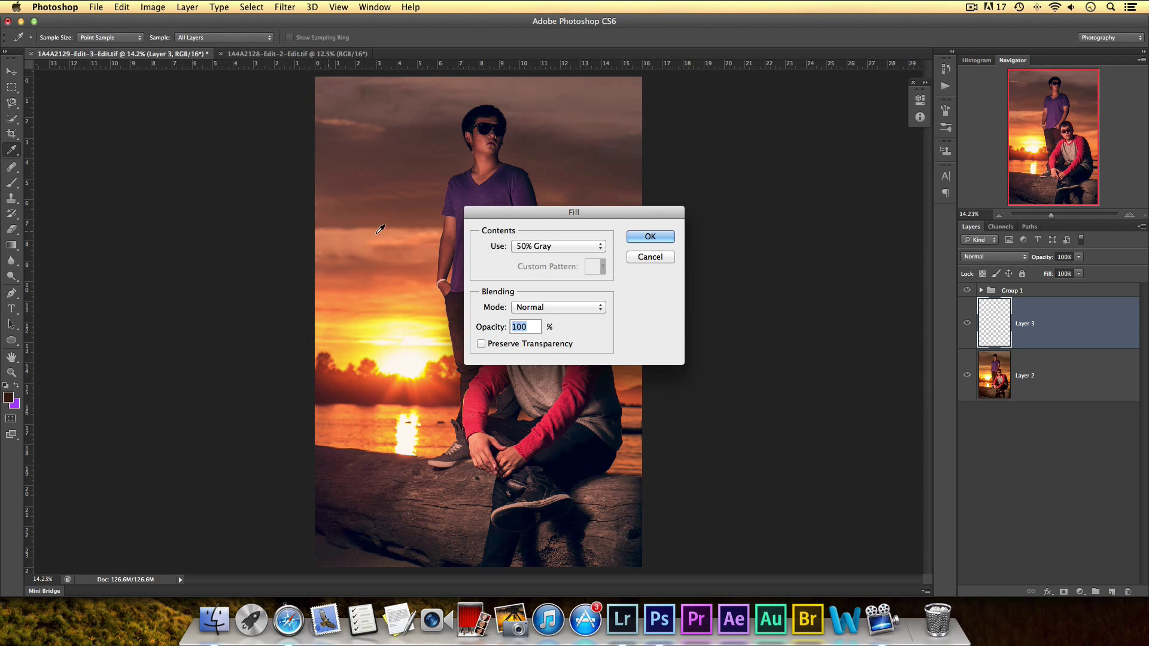
left_click(658, 240)
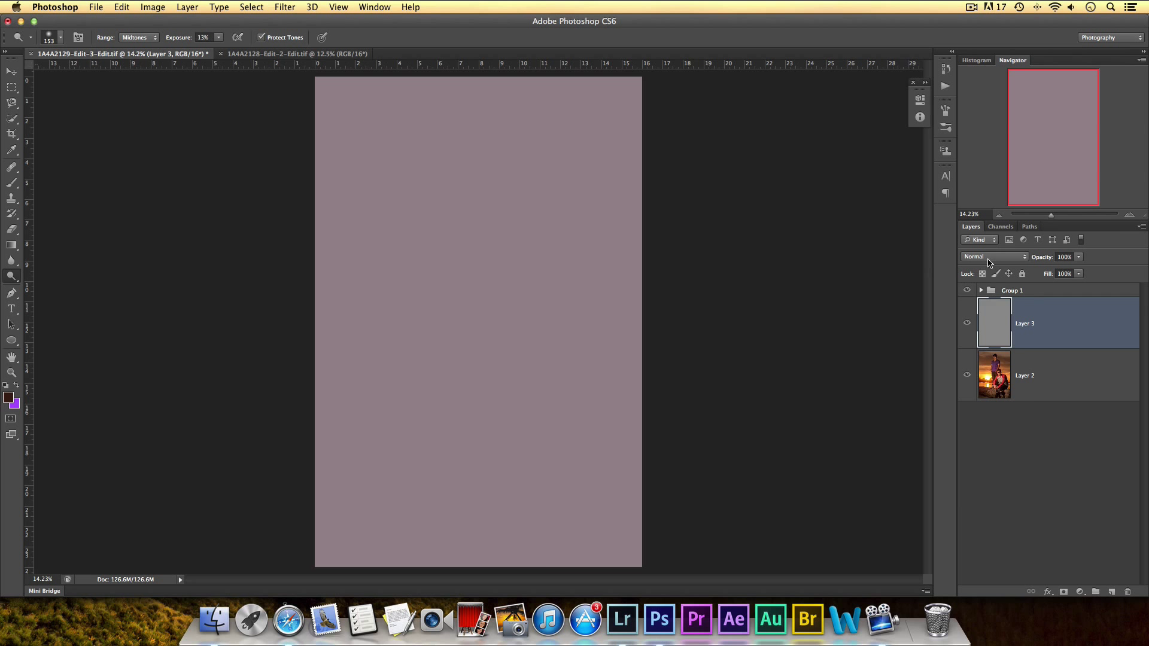
left_click(988, 262)
left_click(1010, 372)
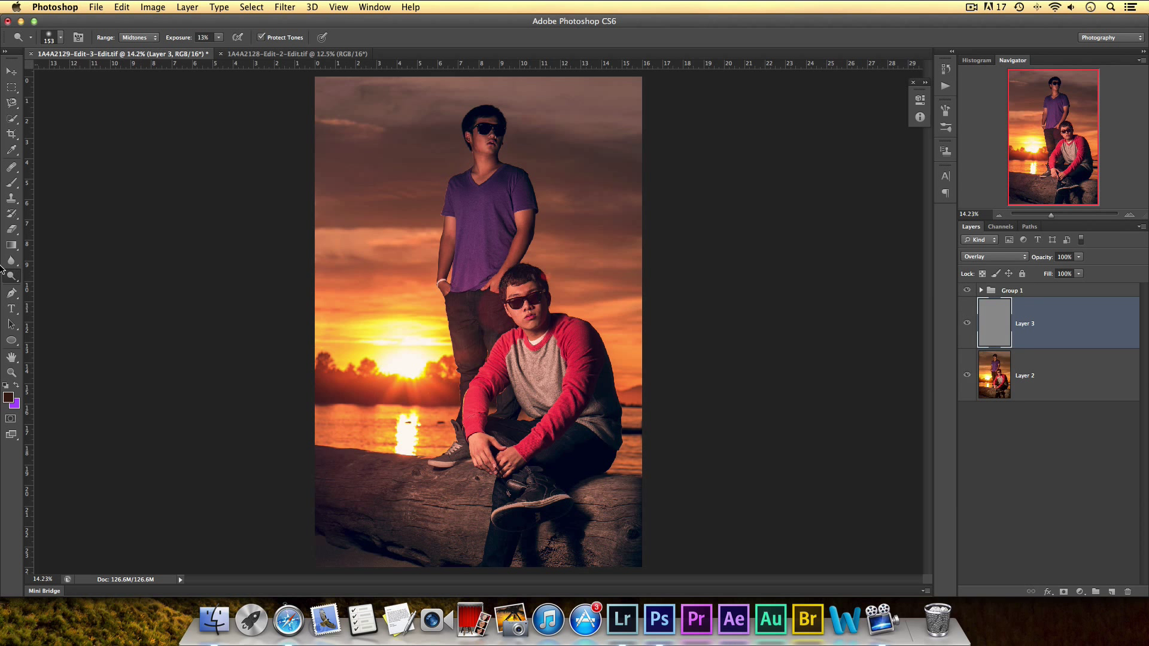
Dodge the midtones of the seated man's sweater, sleeves and face on the gray layer at 13% exposure.
left_click_drag(1055, 217, 1064, 218)
mouse_move(670, 232)
left_mouse_down()
mouse_move(653, 180)
mouse_move(636, 183)
mouse_move(654, 279)
mouse_move(633, 294)
mouse_move(686, 324)
mouse_move(718, 325)
mouse_move(650, 377)
left_mouse_up()
mouse_move(598, 412)
left_mouse_down()
mouse_move(714, 517)
mouse_move(672, 377)
mouse_move(672, 292)
mouse_move(686, 376)
mouse_move(742, 416)
mouse_move(806, 314)
mouse_move(796, 278)
mouse_move(733, 436)
mouse_move(764, 372)
mouse_move(814, 330)
mouse_move(783, 424)
left_mouse_up()
scroll(652, 395, "down", 5)
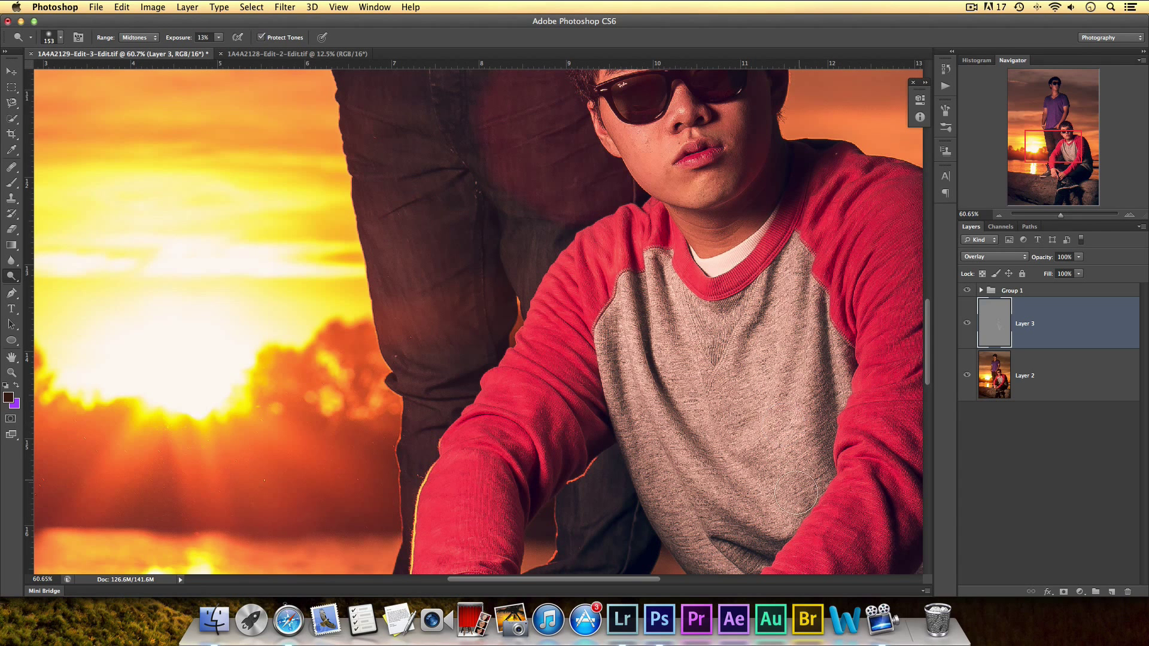
scroll(795, 490, "down", 5)
mouse_move(796, 491)
left_mouse_down()
mouse_move(858, 336)
mouse_move(687, 489)
mouse_move(698, 518)
mouse_move(584, 475)
mouse_move(508, 334)
mouse_move(509, 284)
mouse_move(467, 395)
mouse_move(462, 332)
mouse_move(459, 359)
left_mouse_up()
scroll(459, 359, "up", 8)
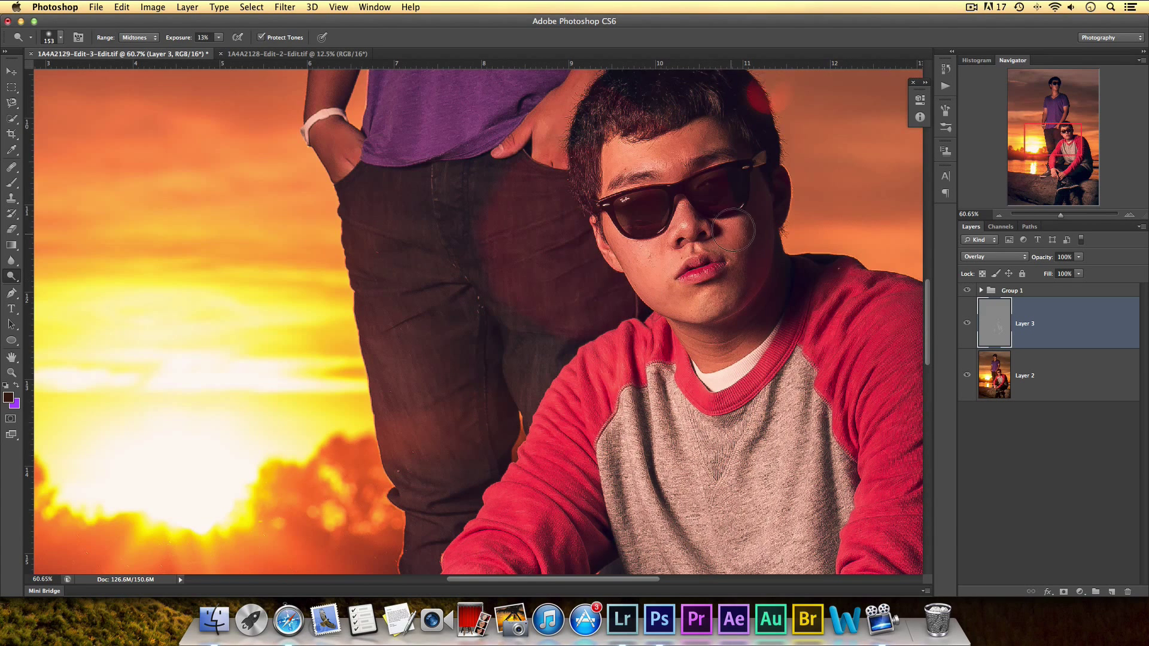
mouse_move(718, 287)
left_mouse_down()
mouse_move(717, 326)
mouse_move(704, 341)
mouse_move(739, 355)
left_mouse_up()
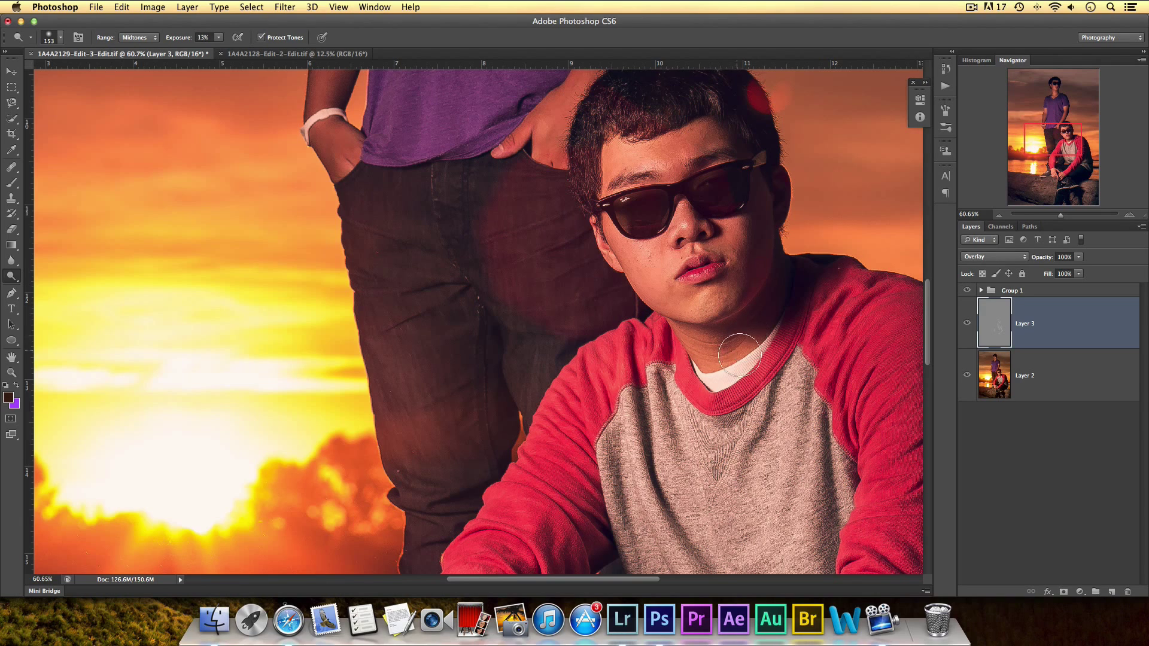
Set the Dodge tool's range to Highlights and brighten the lower part of the seated man's sweater.
scroll(748, 350, "right", 10)
scroll(748, 347, "down", 5)
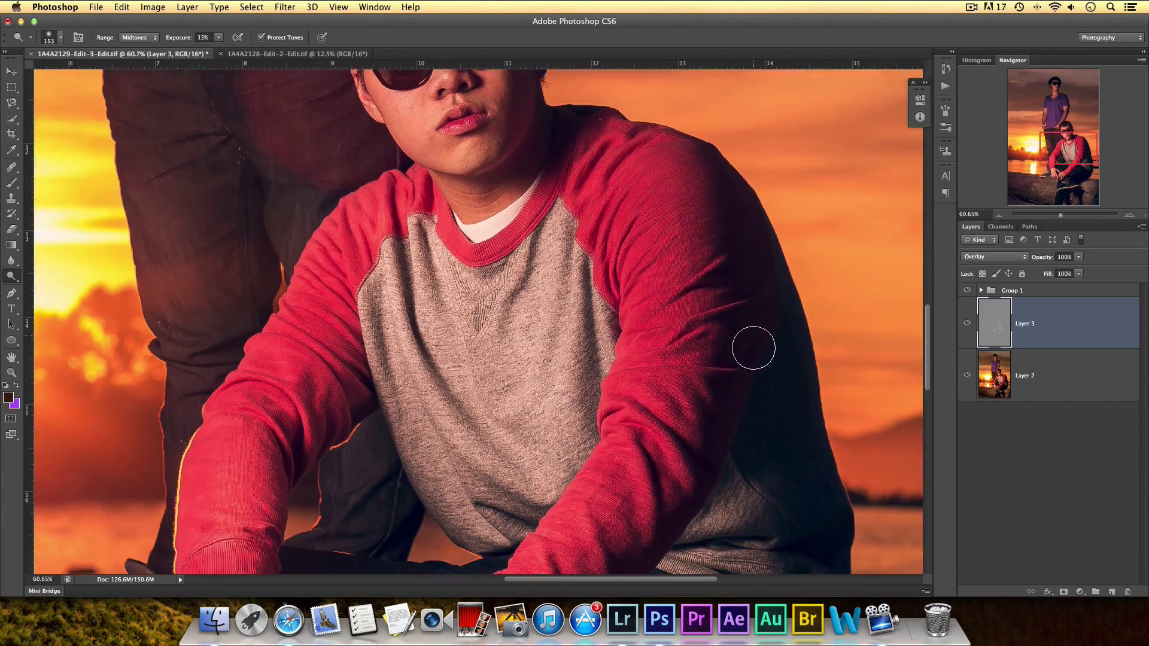
scroll(753, 348, "down", 6)
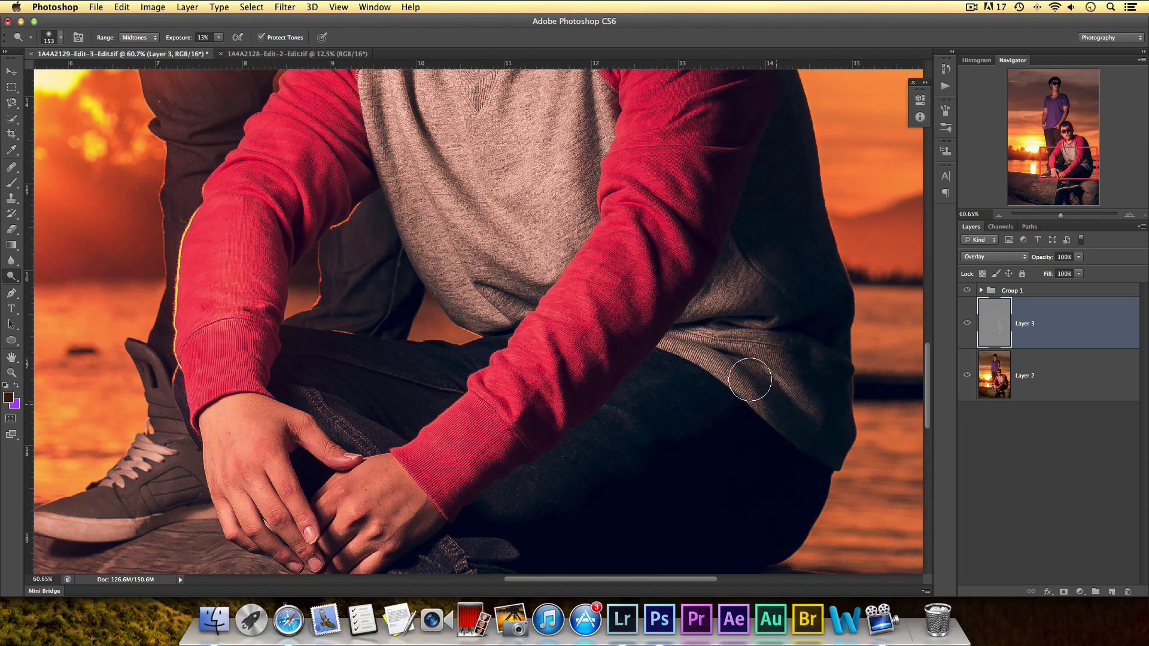
left_click(143, 38)
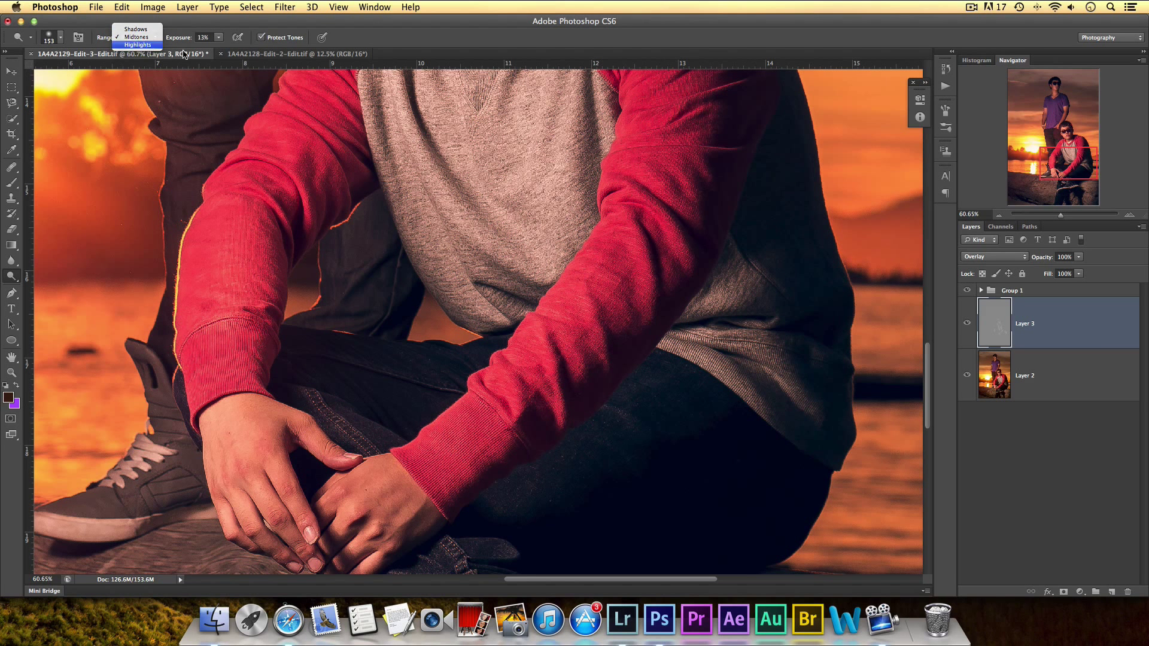
key("Return")
mouse_move(846, 372)
left_mouse_down()
mouse_move(753, 347)
mouse_move(835, 427)
mouse_move(677, 336)
mouse_move(739, 359)
mouse_move(701, 311)
mouse_move(794, 266)
mouse_move(510, 301)
mouse_move(439, 242)
mouse_move(482, 325)
mouse_move(417, 111)
mouse_move(591, 374)
left_mouse_up()
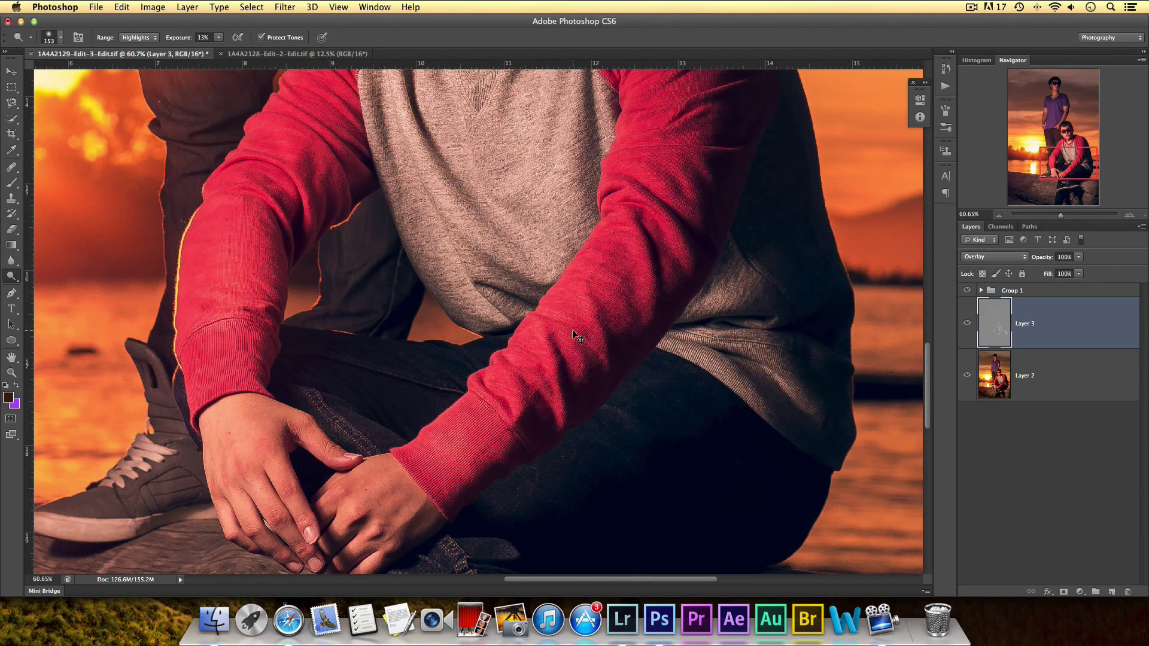
Dodge the highlights on the upper and tongue of the seated man's raised shoe.
scroll(601, 331, "down", 5)
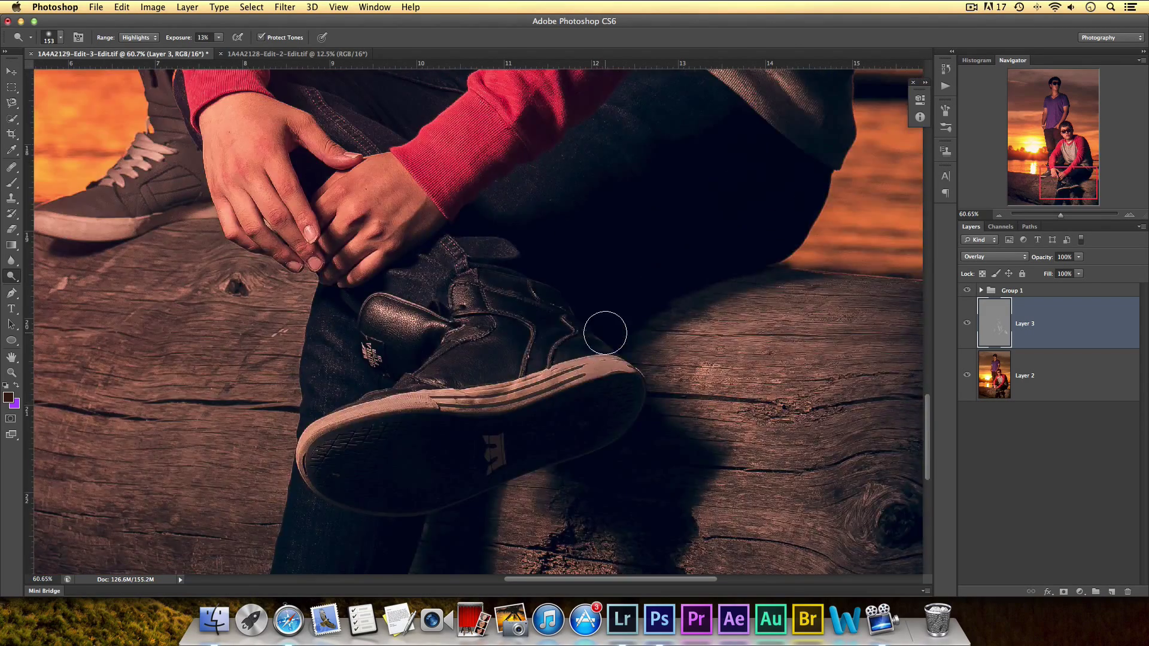
mouse_move(403, 321)
left_mouse_down()
mouse_move(465, 314)
mouse_move(500, 299)
left_mouse_up()
mouse_move(435, 354)
left_mouse_down()
mouse_move(373, 394)
mouse_move(341, 336)
mouse_move(438, 386)
mouse_move(395, 349)
left_mouse_up()
scroll(395, 349, "left", 1)
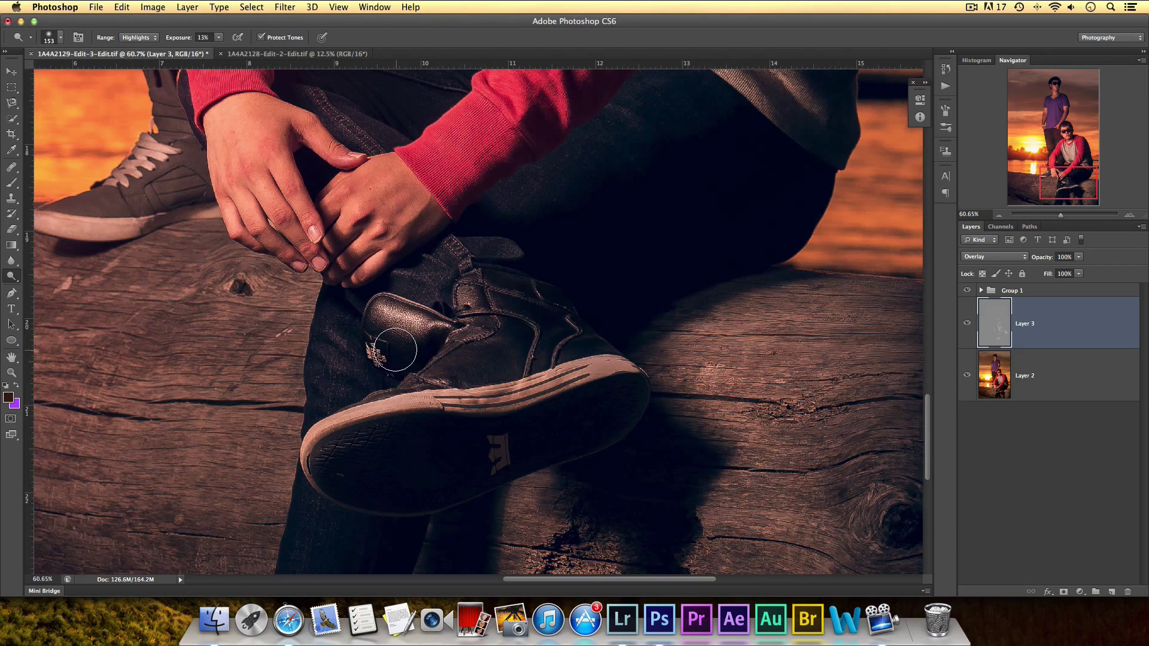
scroll(395, 350, "left", 3)
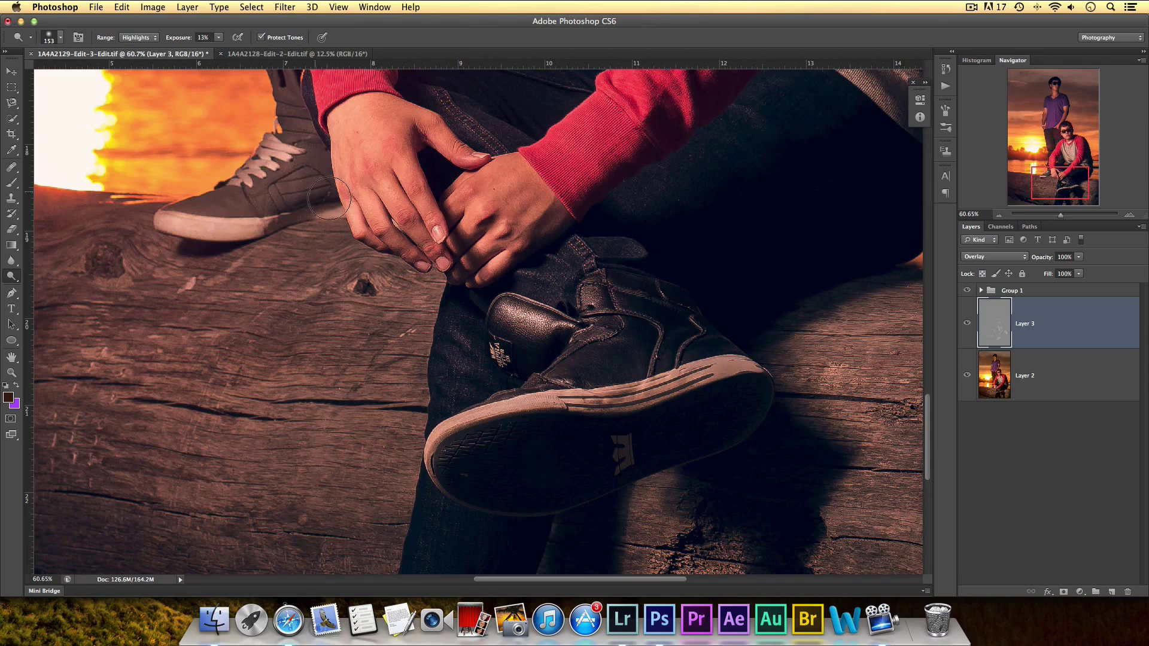
Dodge the highlights across the standing man's purple shirt, from the hem up to the shoulder.
scroll(329, 198, "up", 15)
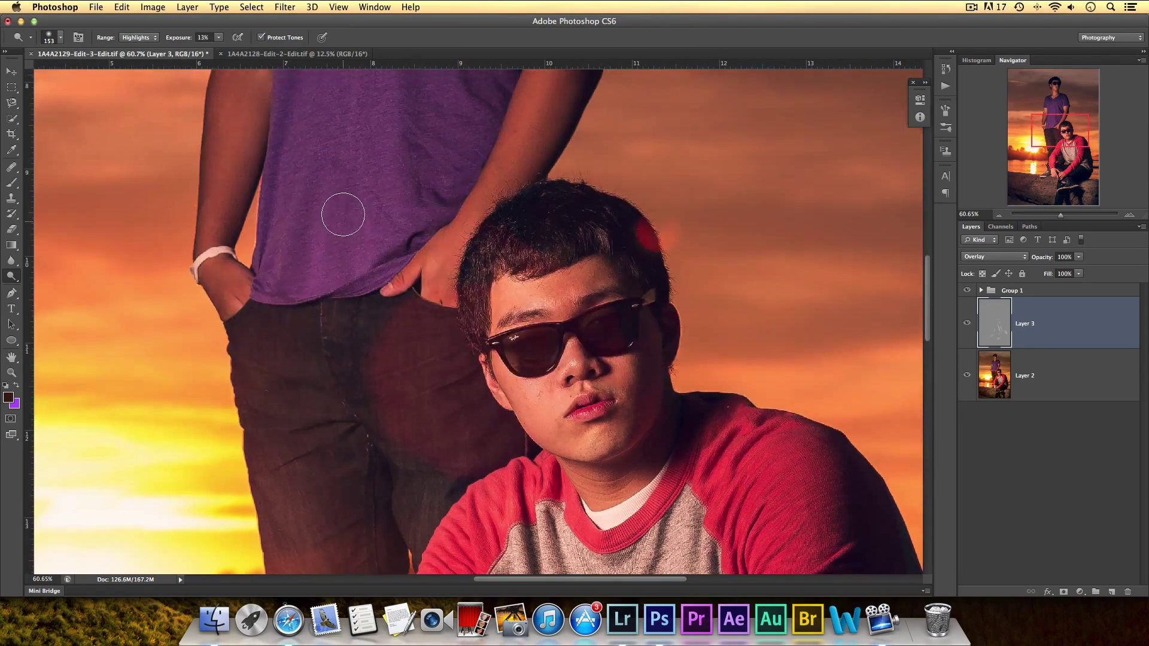
scroll(343, 214, "up", 5)
mouse_move(346, 525)
left_mouse_down()
mouse_move(319, 293)
mouse_move(281, 448)
mouse_move(327, 445)
mouse_move(317, 523)
left_mouse_up()
mouse_move(445, 272)
left_mouse_down()
mouse_move(459, 209)
mouse_move(484, 242)
mouse_move(458, 305)
mouse_move(441, 243)
mouse_move(480, 360)
mouse_move(439, 348)
left_mouse_up()
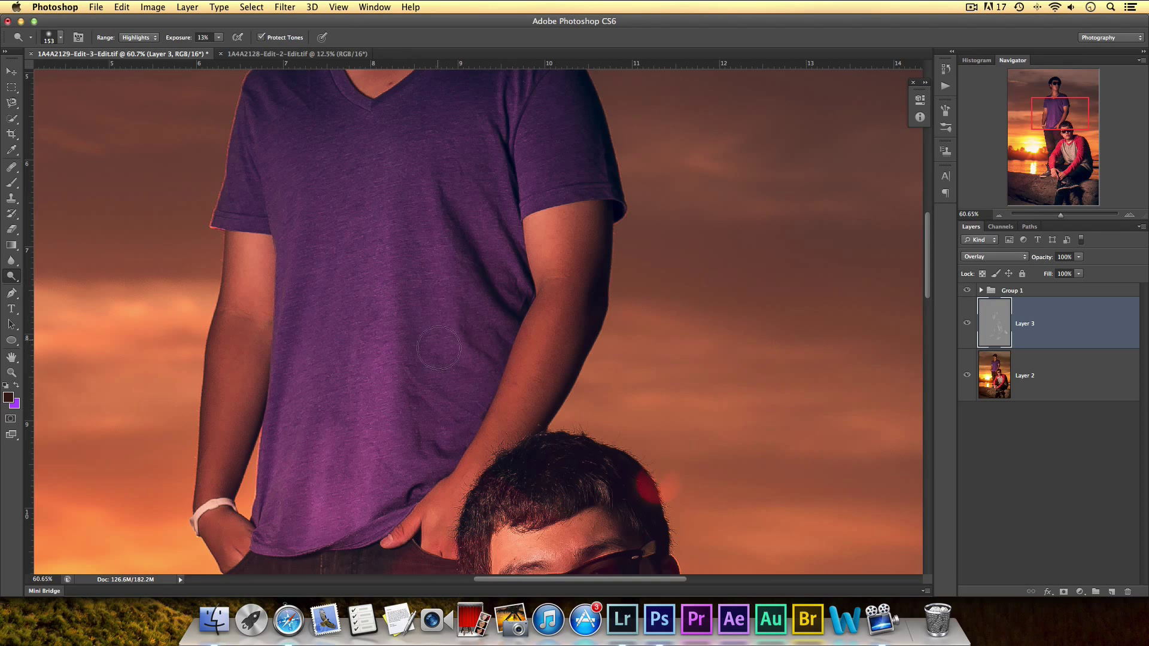
scroll(431, 359, "up", 3)
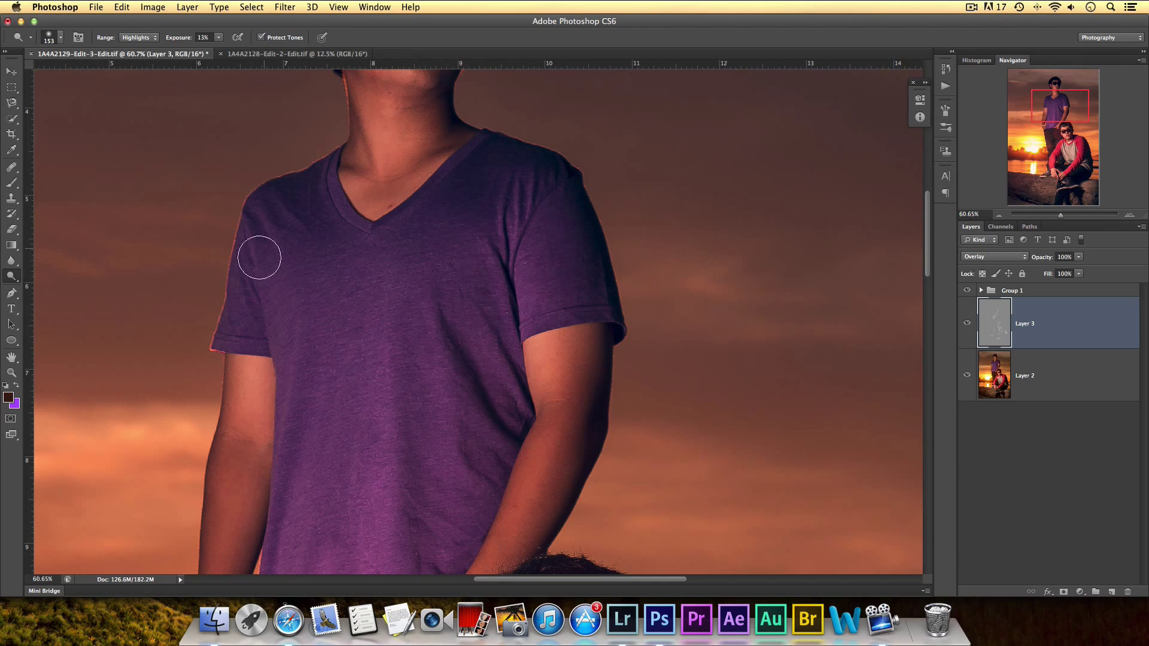
mouse_move(288, 271)
left_mouse_down()
mouse_move(340, 274)
mouse_move(343, 251)
mouse_move(282, 206)
left_mouse_up()
Dodge the highlights on the standing man's face, neck and arm.
scroll(418, 128, "up", 7)
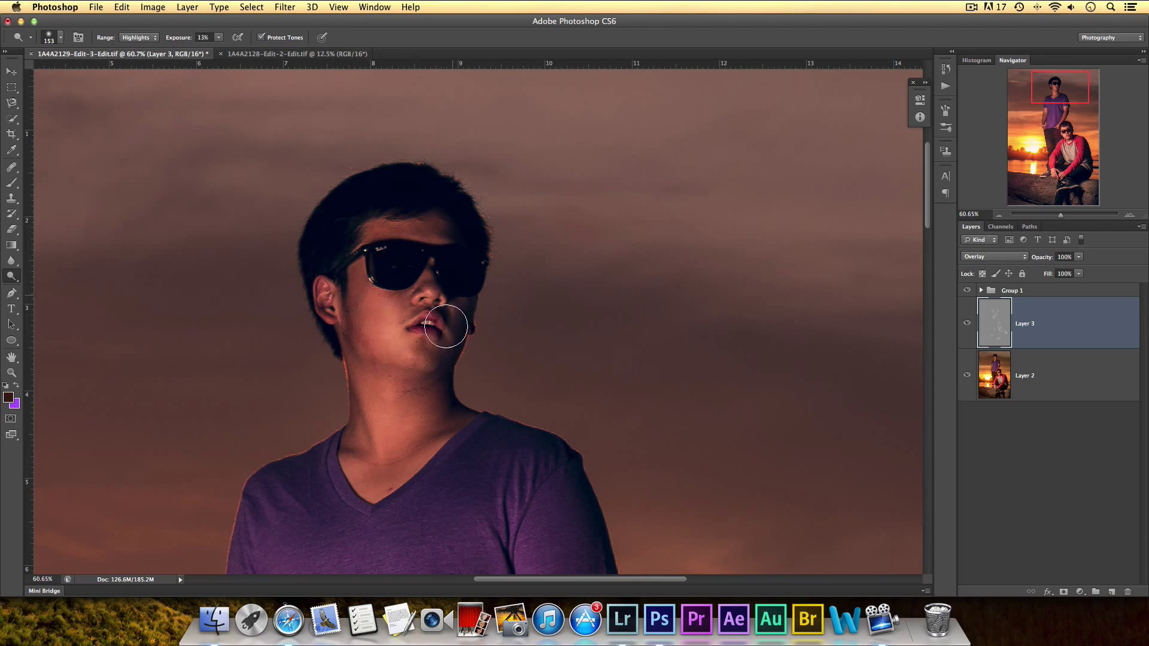
mouse_move(421, 375)
left_mouse_down()
mouse_move(394, 392)
mouse_move(396, 439)
mouse_move(368, 463)
mouse_move(393, 461)
mouse_move(403, 394)
left_mouse_up()
scroll(428, 325, "down", 12)
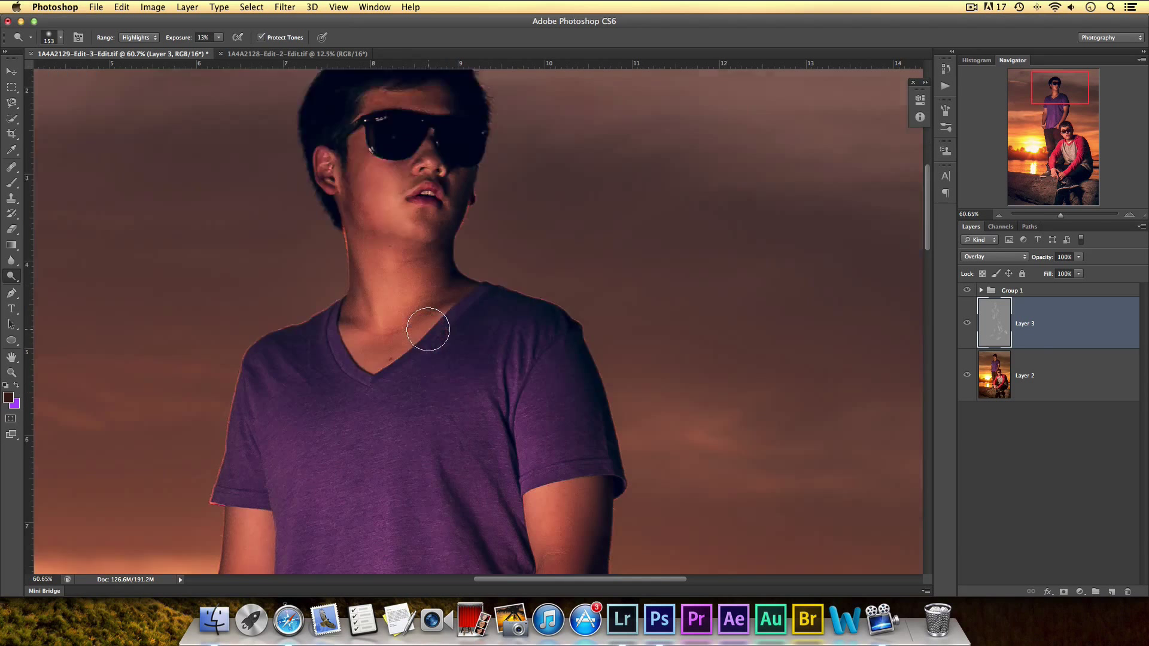
mouse_move(266, 336)
left_mouse_down()
mouse_move(243, 261)
mouse_move(213, 419)
mouse_move(249, 232)
left_mouse_up()
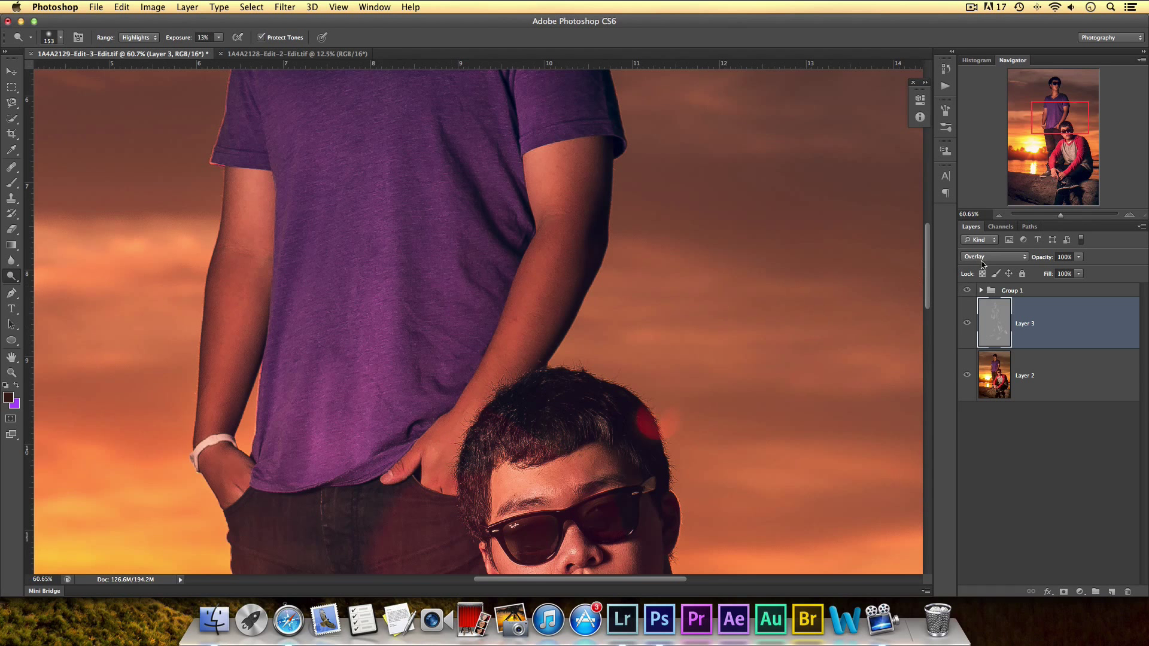
Toggle the gray dodge layer's visibility repeatedly at a wider view to compare the image before and after dodging.
left_click(1054, 217)
left_click(967, 324)
left_click(967, 324)
left_click(967, 323)
left_click(967, 324)
left_click(967, 324)
left_click(968, 323)
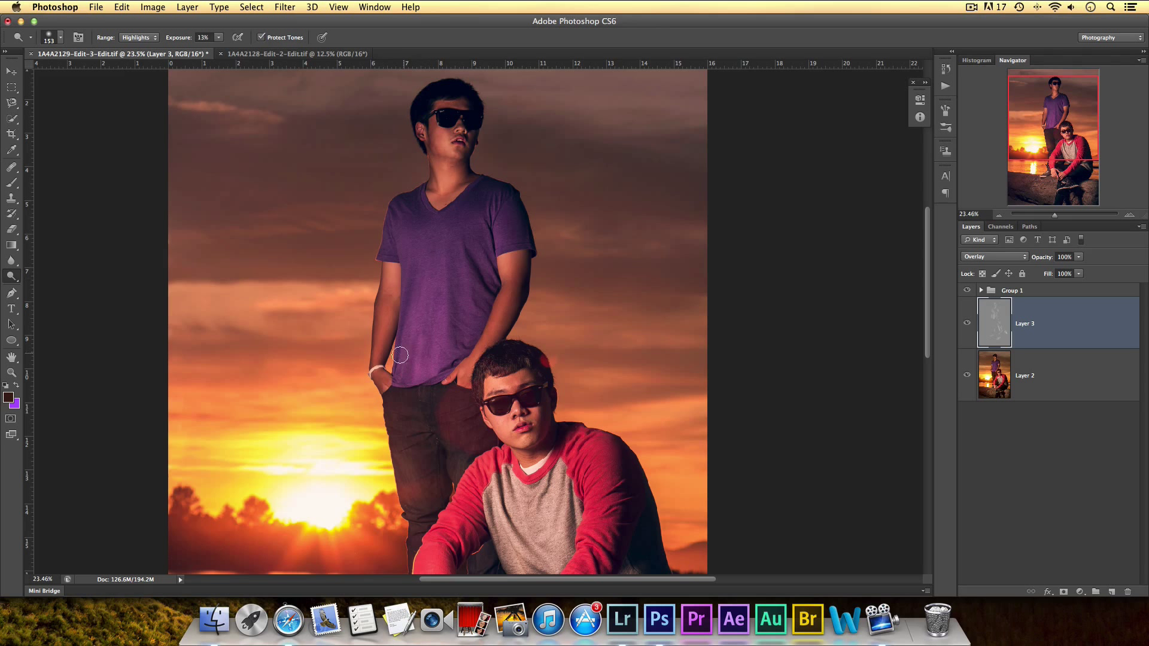
left_click(12, 279)
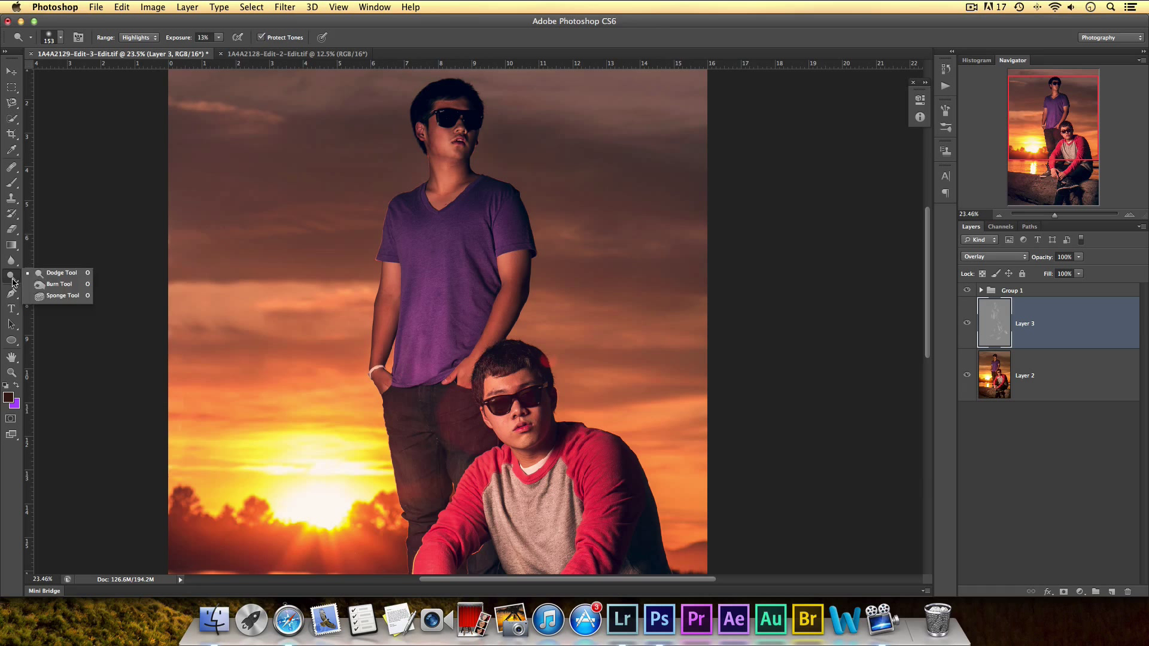
left_click(43, 285)
right_click(468, 275)
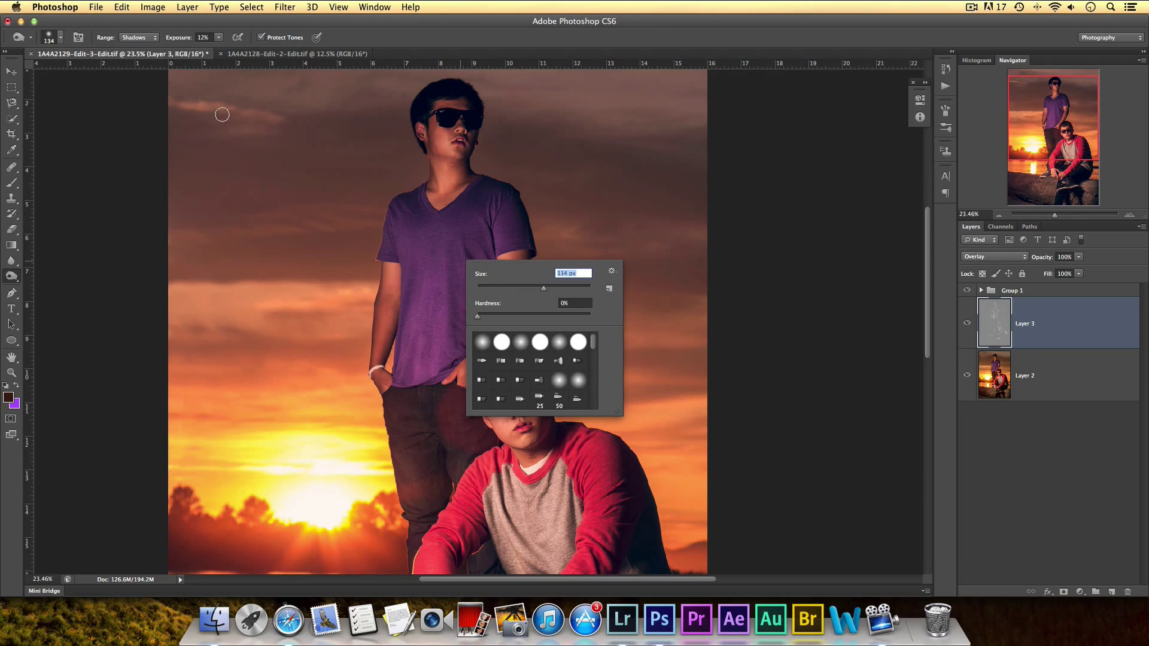
left_click(463, 285)
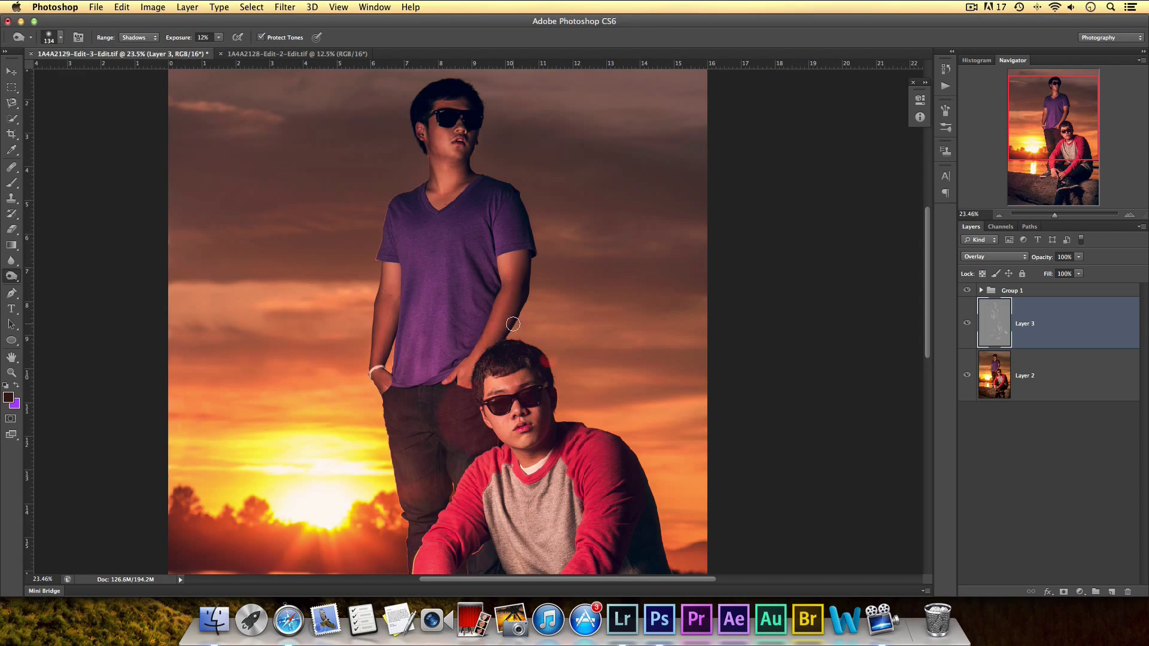
Dodge the highlights on the log and the seated man's lower leg with a soft 437 px brush.
scroll(498, 443, "down", 3)
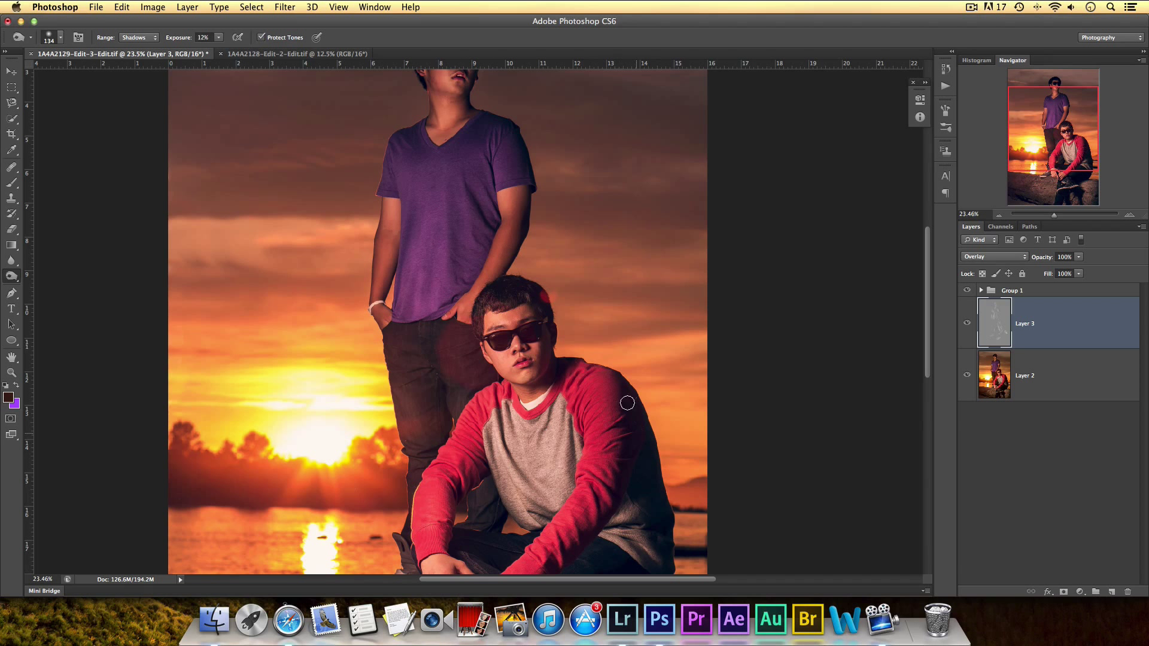
scroll(627, 403, "down", 10)
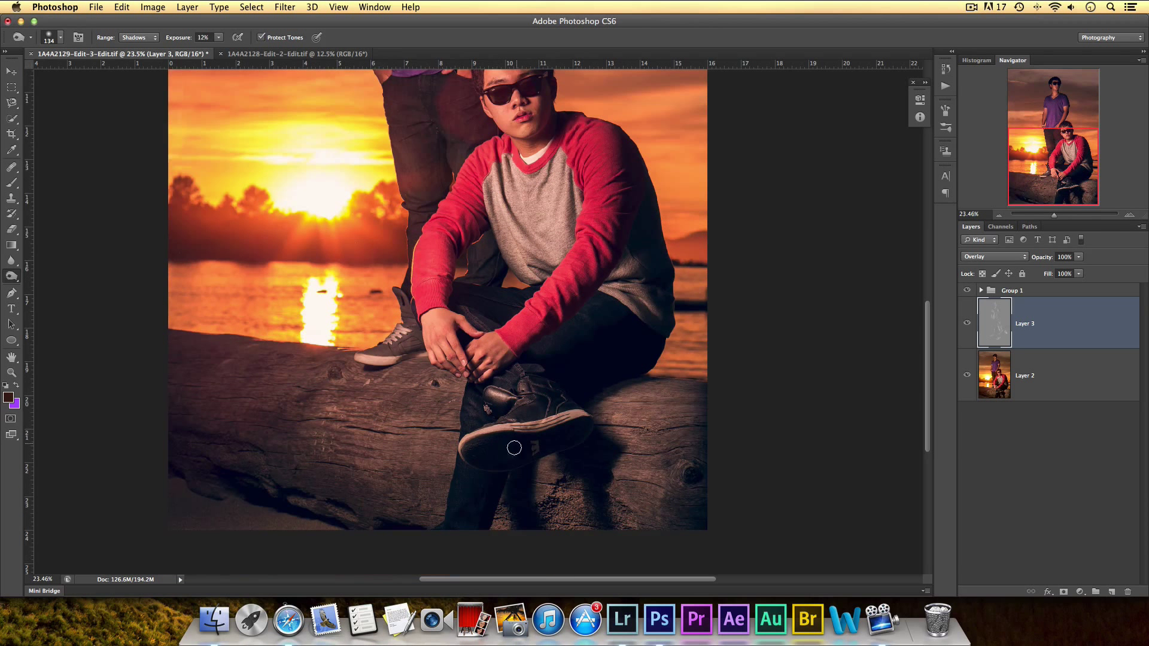
left_click(12, 279)
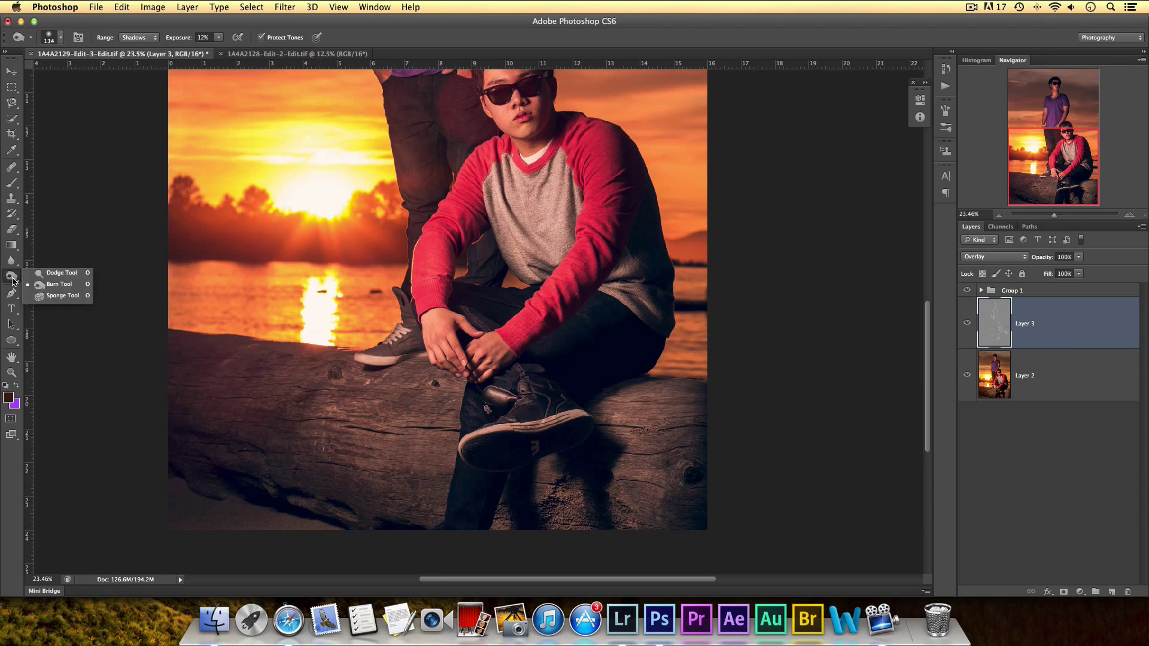
left_click(62, 272)
right_click(477, 423)
left_click(532, 428)
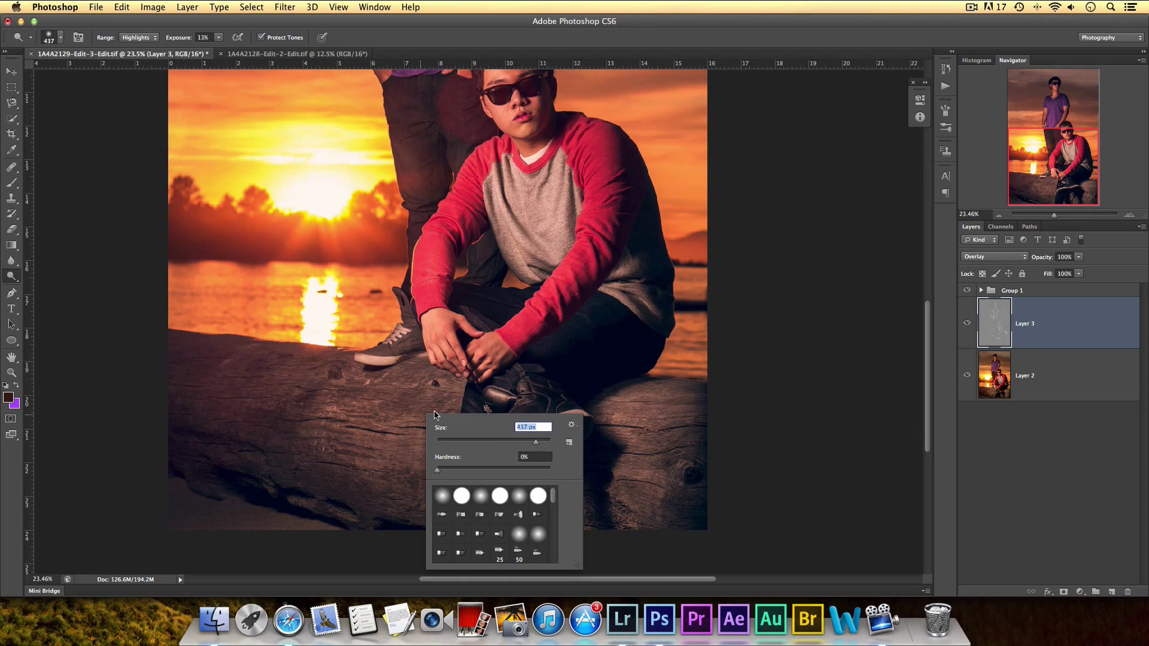
type("437")
key("Return")
mouse_move(438, 476)
left_mouse_down()
mouse_move(379, 457)
mouse_move(403, 491)
mouse_move(518, 505)
mouse_move(587, 486)
mouse_move(675, 407)
mouse_move(648, 416)
mouse_move(621, 473)
mouse_move(643, 516)
mouse_move(312, 419)
mouse_move(280, 384)
mouse_move(312, 385)
mouse_move(229, 381)
mouse_move(373, 403)
mouse_move(314, 432)
mouse_move(407, 481)
mouse_move(418, 499)
mouse_move(465, 487)
left_mouse_up()
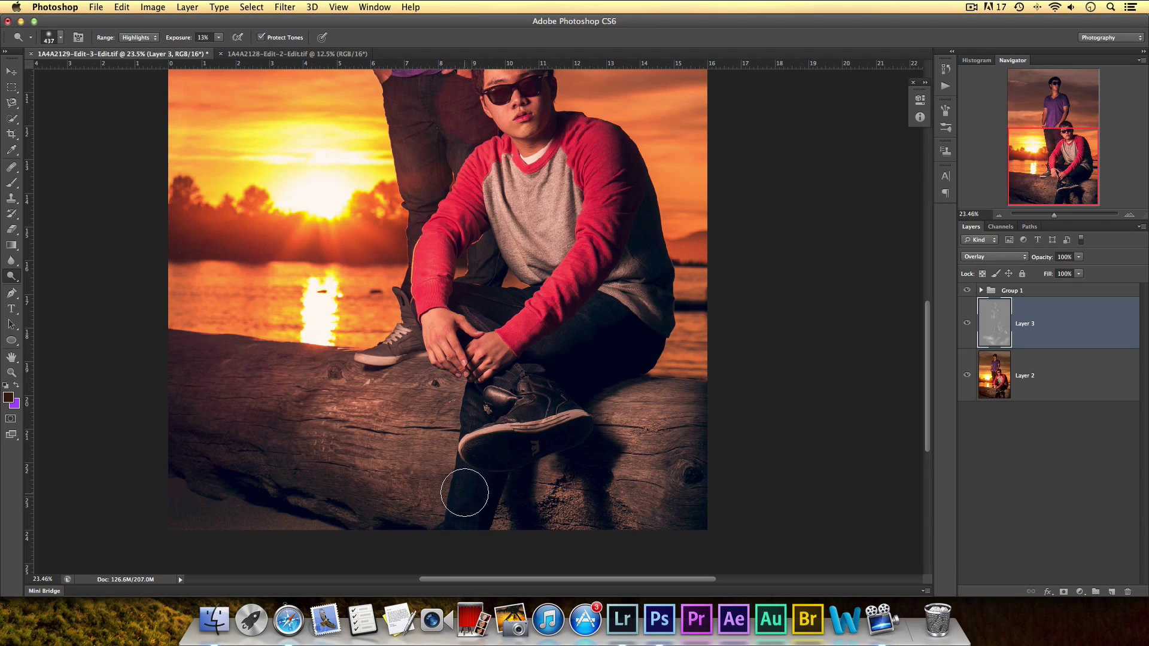
Toggle Layer 3's visibility repeatedly with the whole photo in view to compare it with and without the dodging.
scroll(424, 425, "up", 1)
left_click_drag(1054, 220, 1051, 221)
left_click(967, 324)
left_click(967, 324)
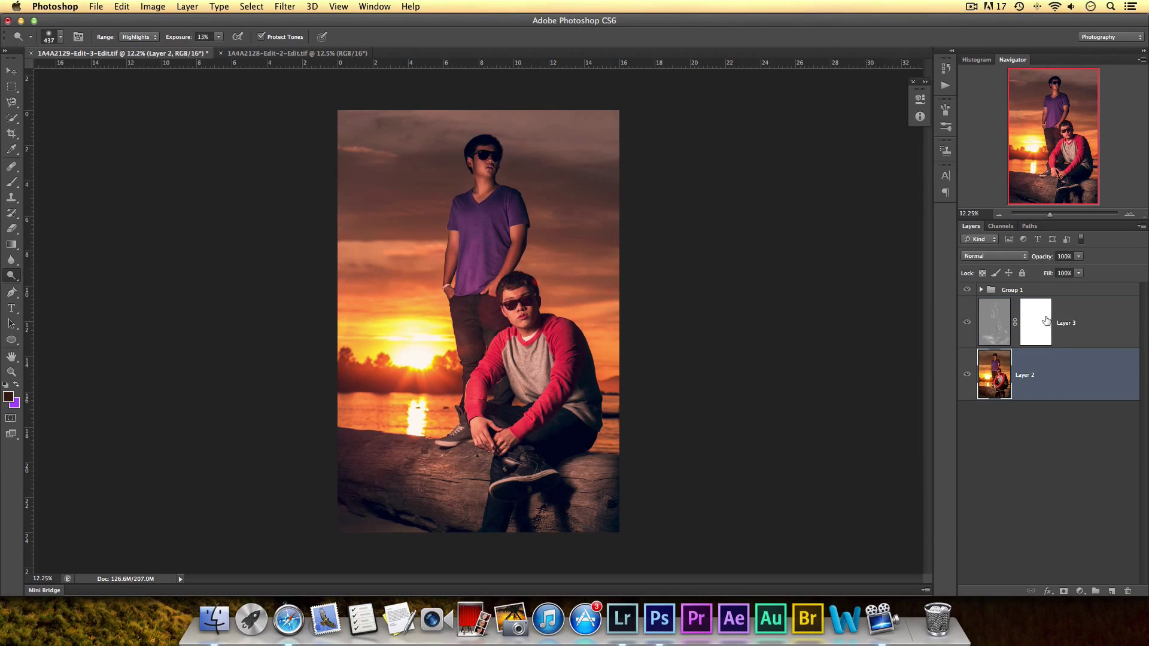
left_click(967, 323)
left_click(967, 324)
left_click(968, 324)
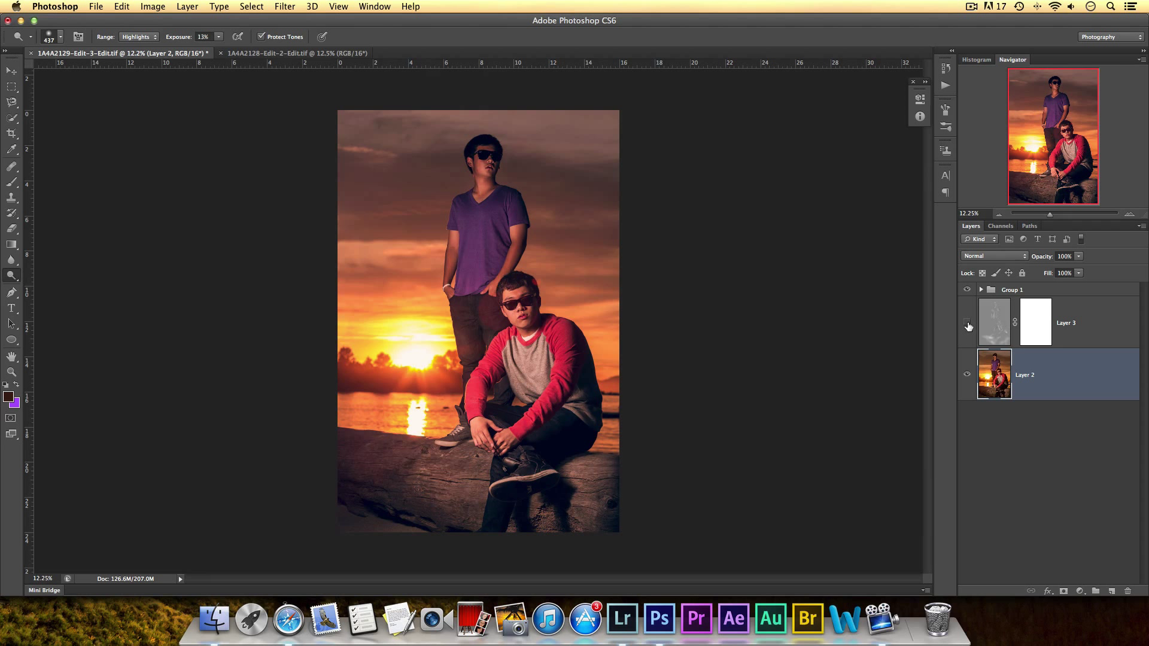
left_click(967, 325)
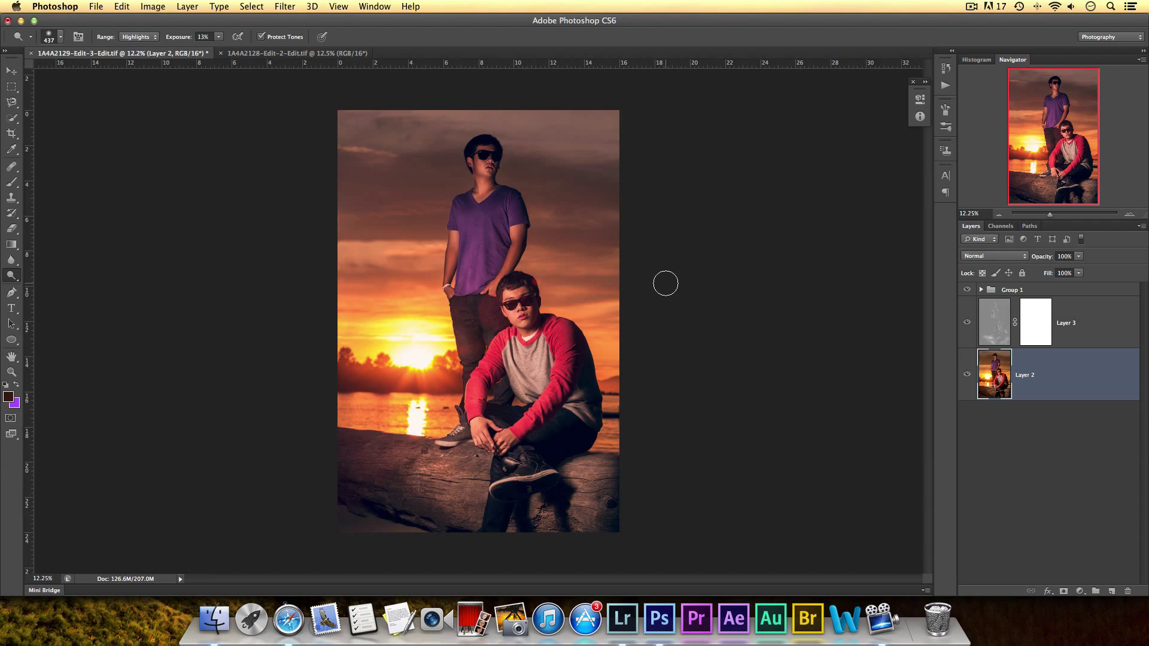
left_click(967, 325)
left_click(968, 324)
left_click(967, 324)
left_click(967, 324)
left_click(967, 324)
left_click(967, 324)
Lower the opacity of the gray dodge layer, Layer 3, to 32% and check its effect.
left_click(988, 323)
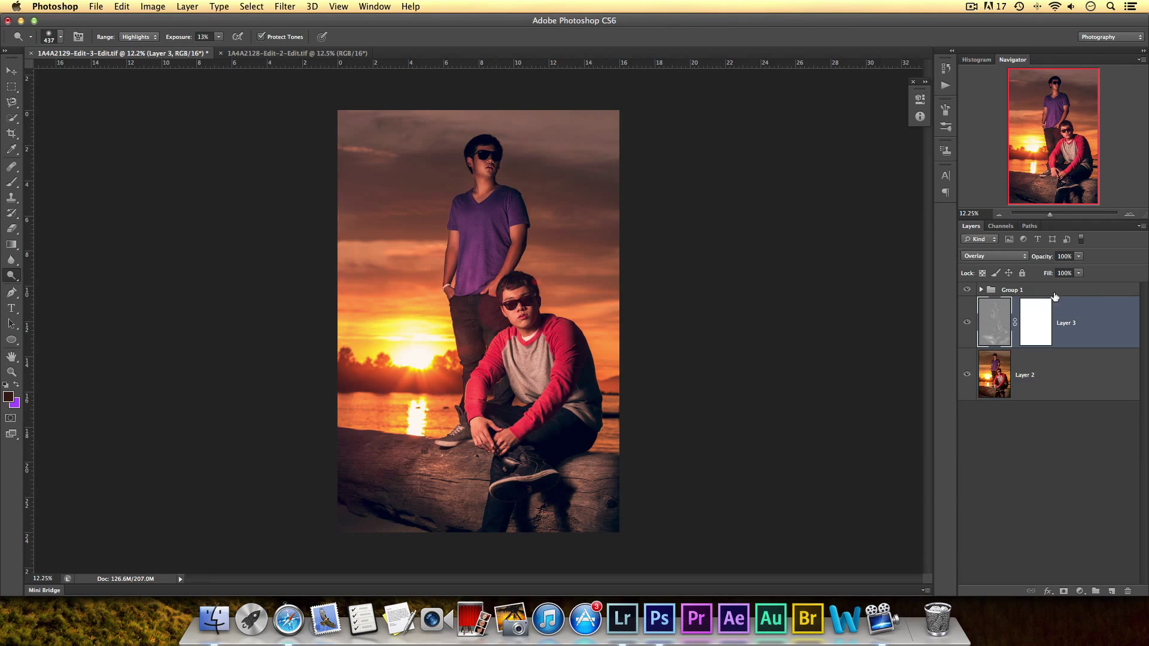
left_click(1080, 257)
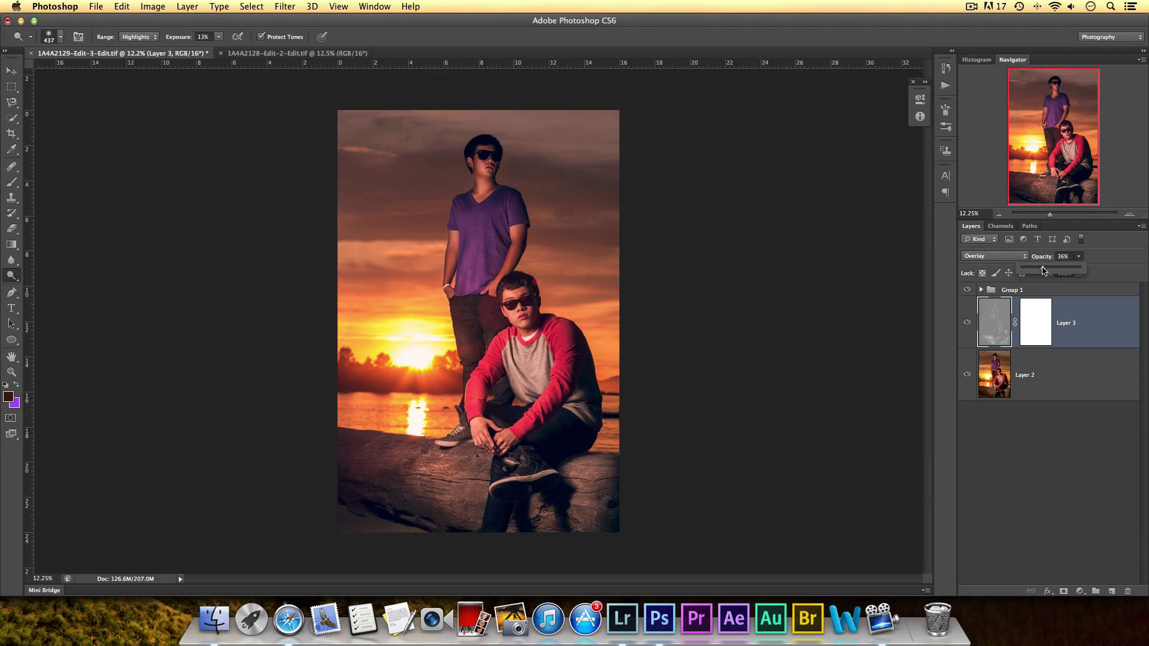
left_click_drag(1043, 270, 1040, 271)
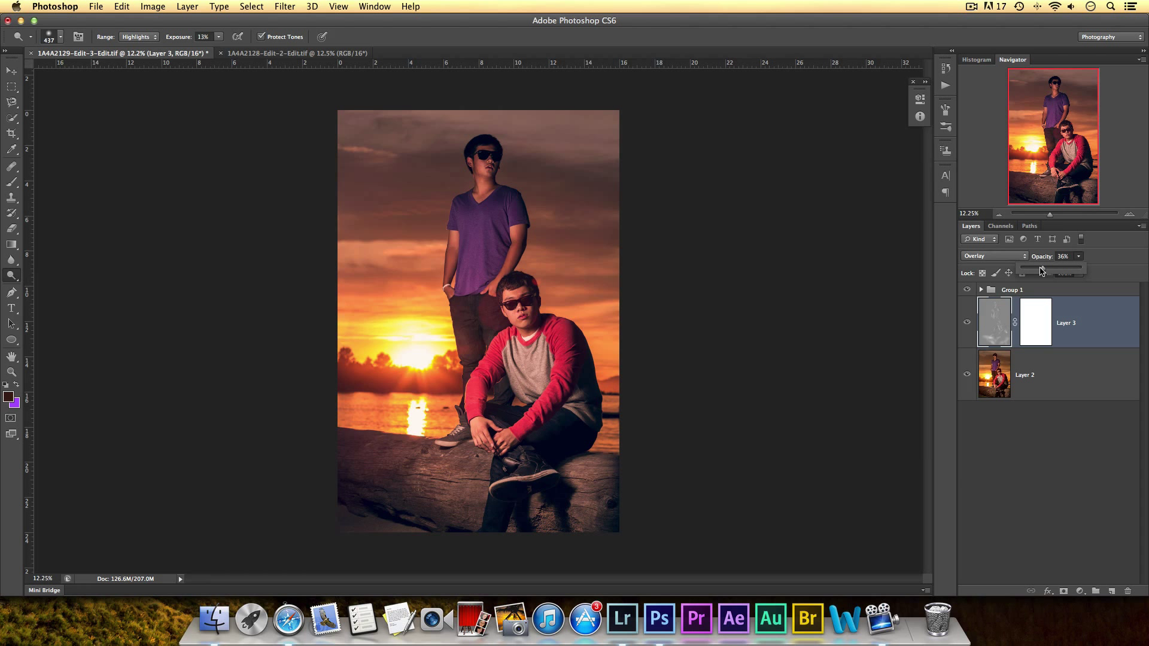
left_click(968, 325)
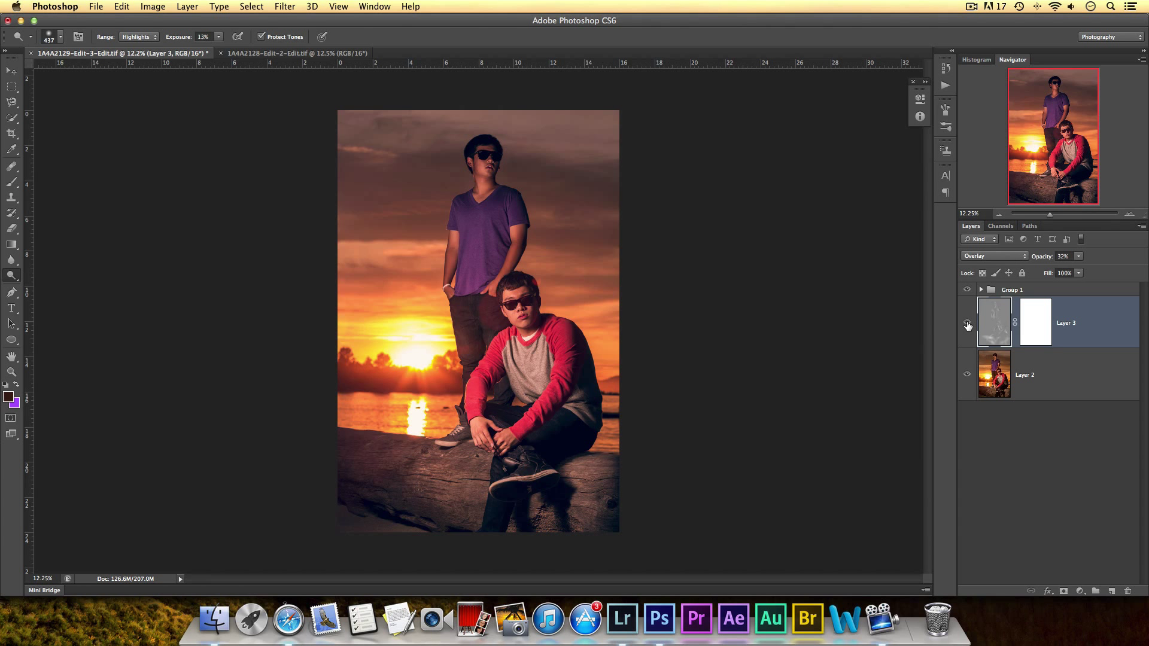
Duplicate Layer 2 and apply a High Pass filter with a 2.4-pixel radius to the copy.
left_click(1006, 375)
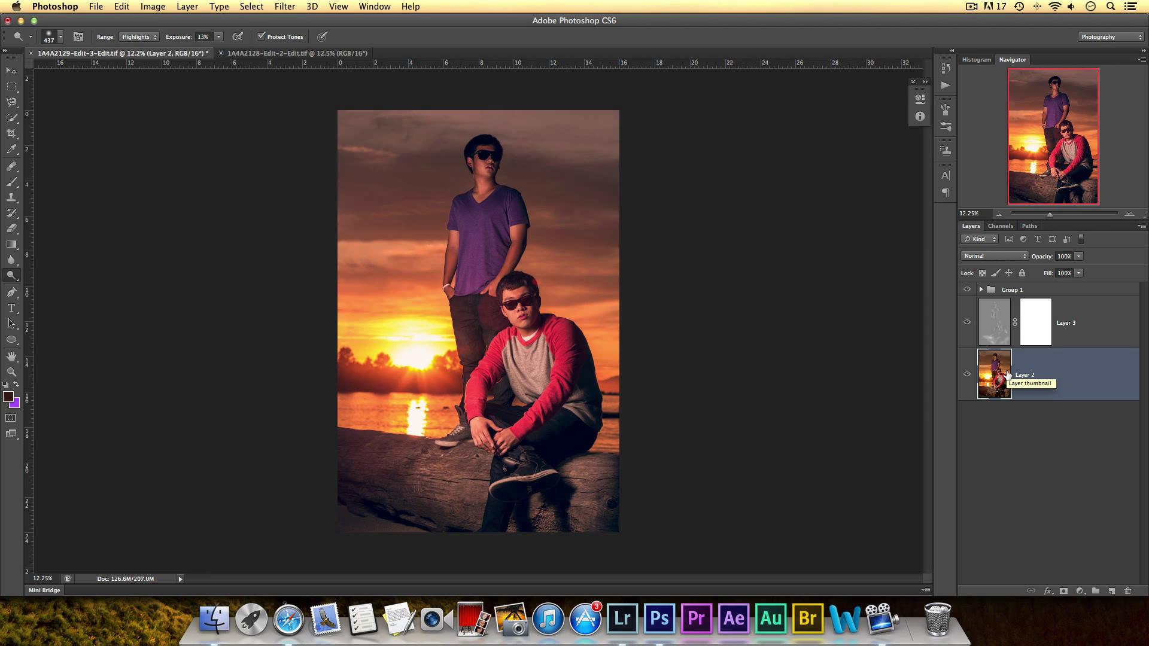
key("super+j")
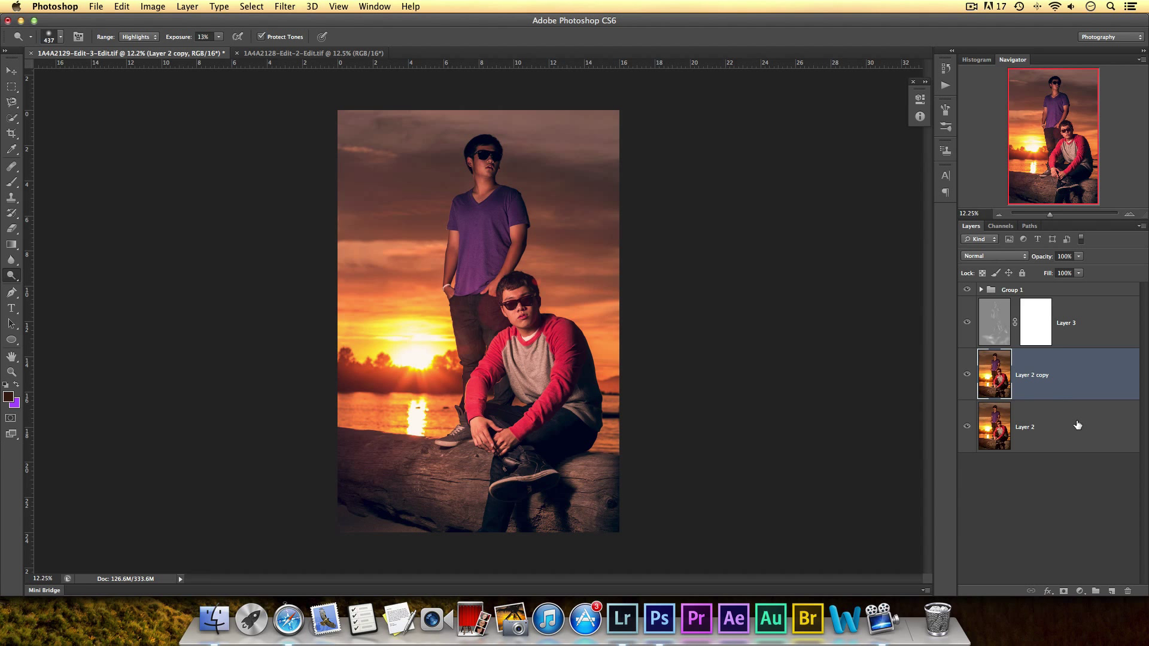
left_click(284, 7)
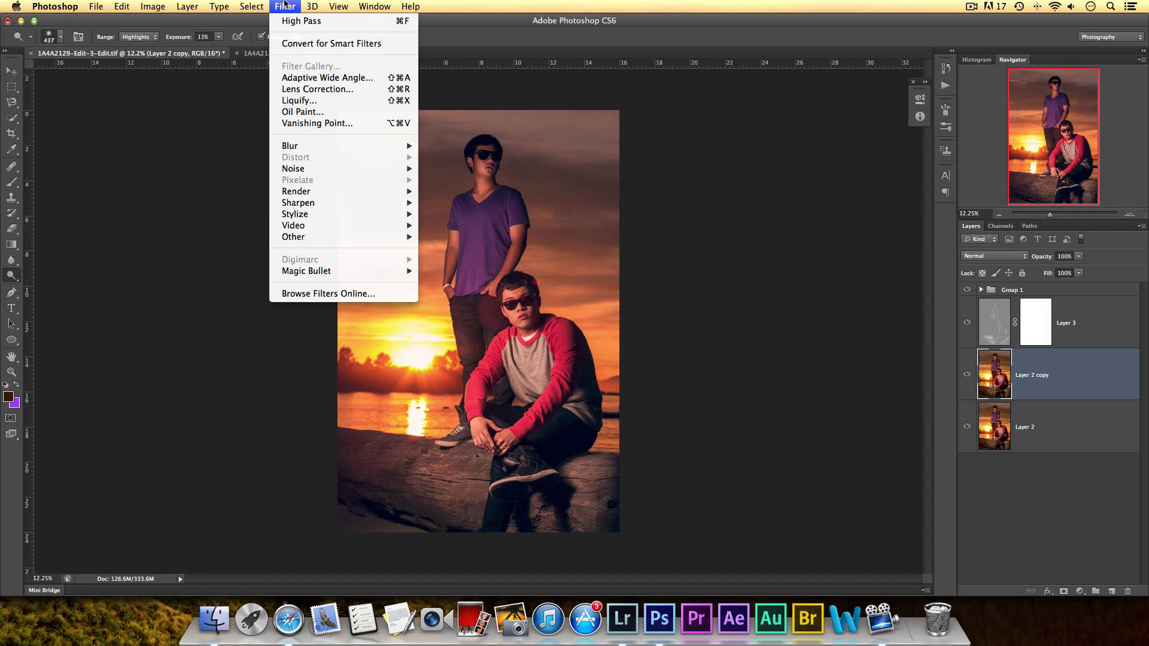
mouse_move(411, 237)
left_click(464, 248)
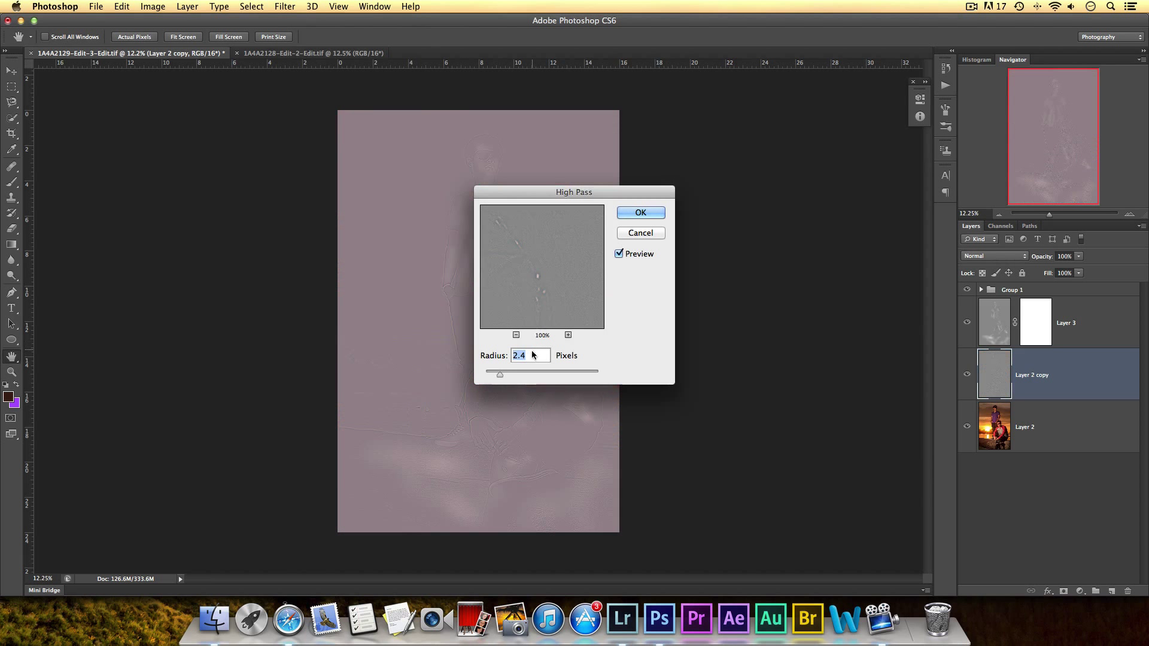
left_click_drag(503, 375, 499, 375)
left_click(649, 214)
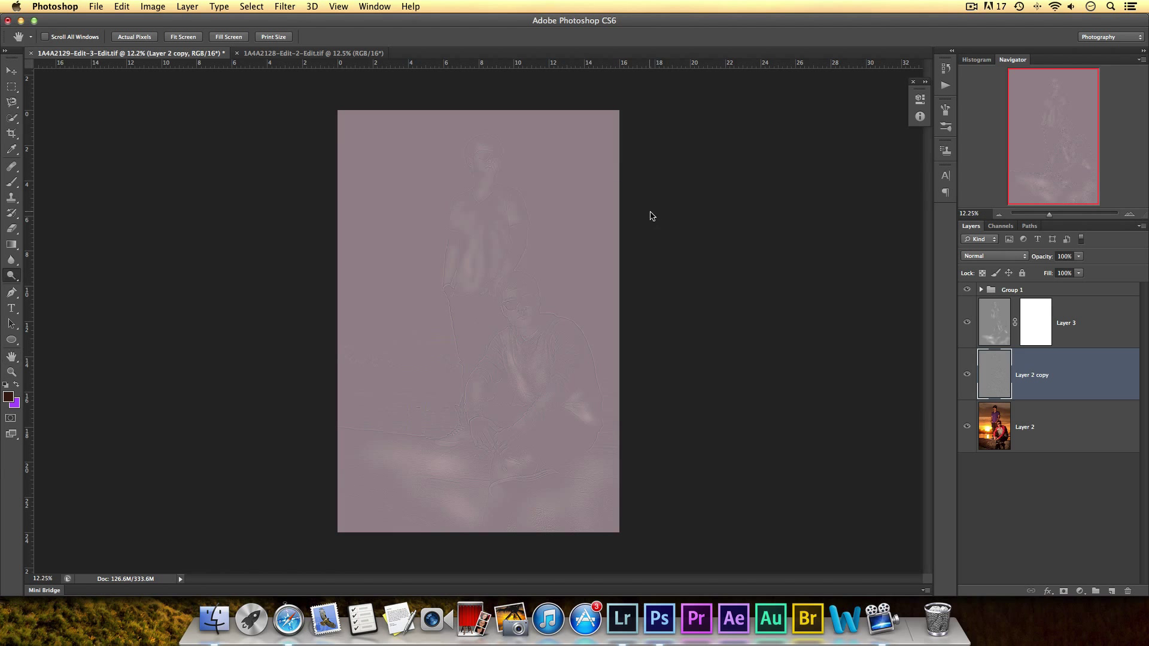
Blend the high-pass copy in Overlay mode at 57% opacity, comparing the sharpening on and off around the seated man.
left_click(991, 261)
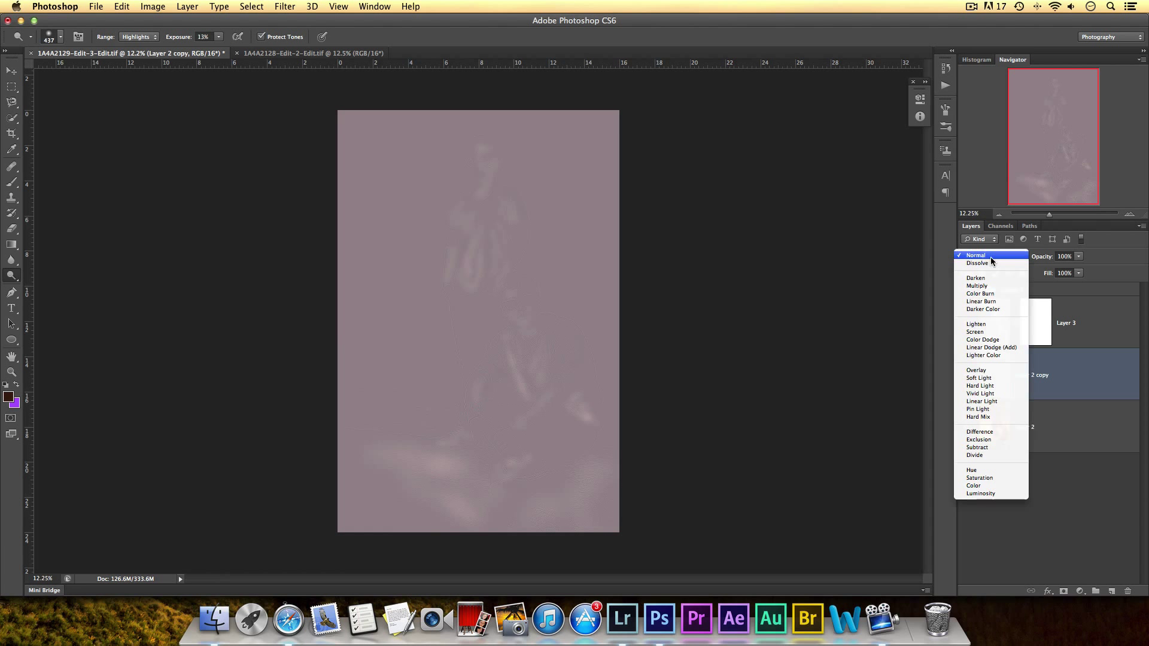
left_click(991, 371)
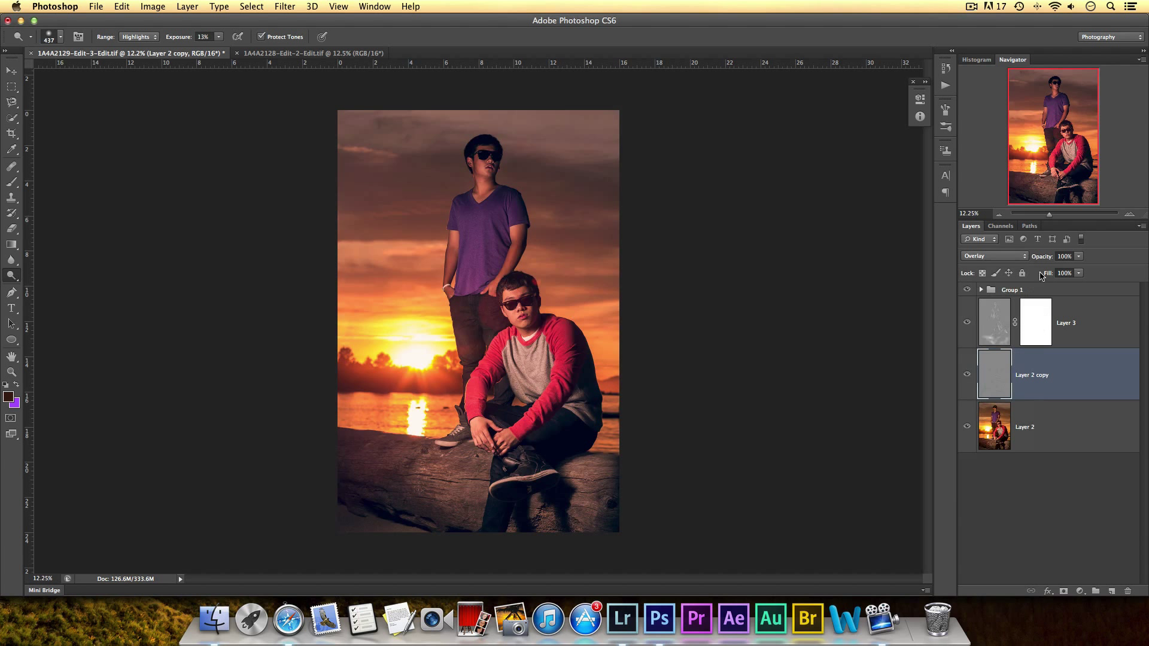
left_click_drag(1062, 203, 1061, 159)
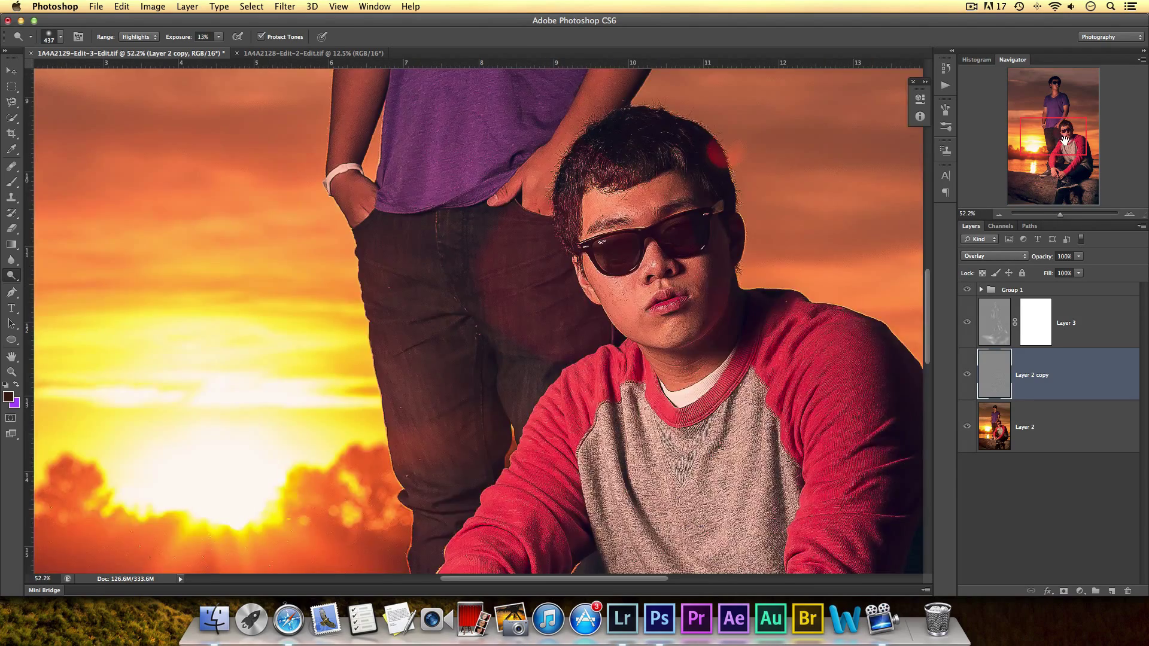
left_click_drag(1062, 106, 1064, 133)
left_click(968, 375)
left_click(968, 375)
left_click(968, 374)
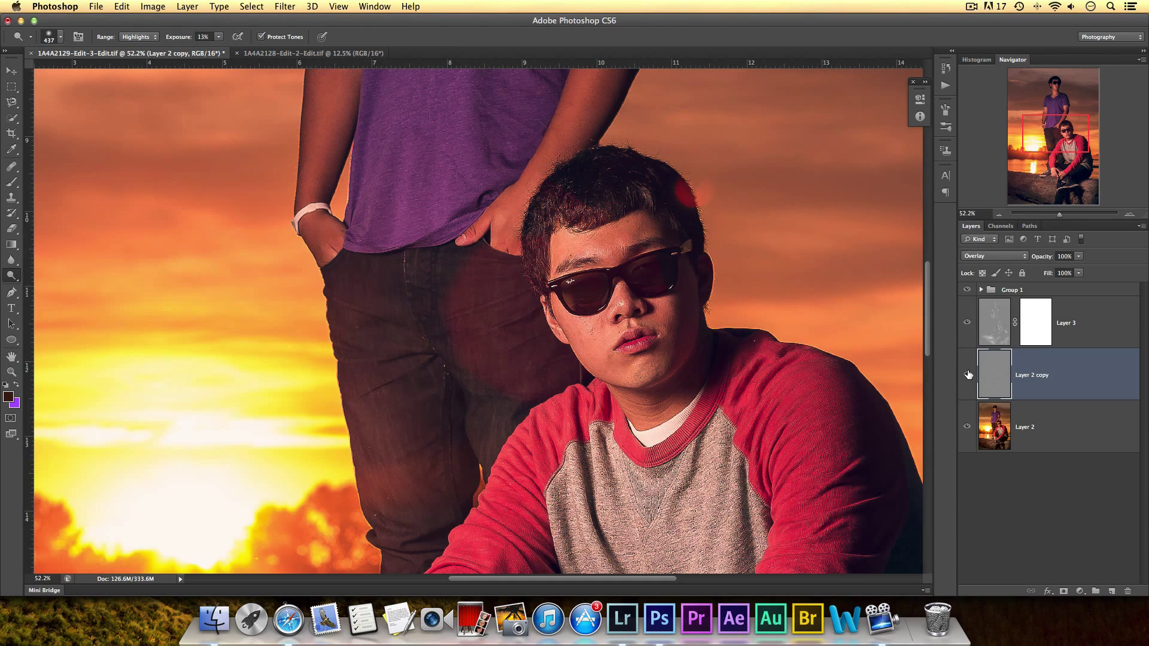
left_click(967, 375)
left_click(968, 374)
left_click(1080, 257)
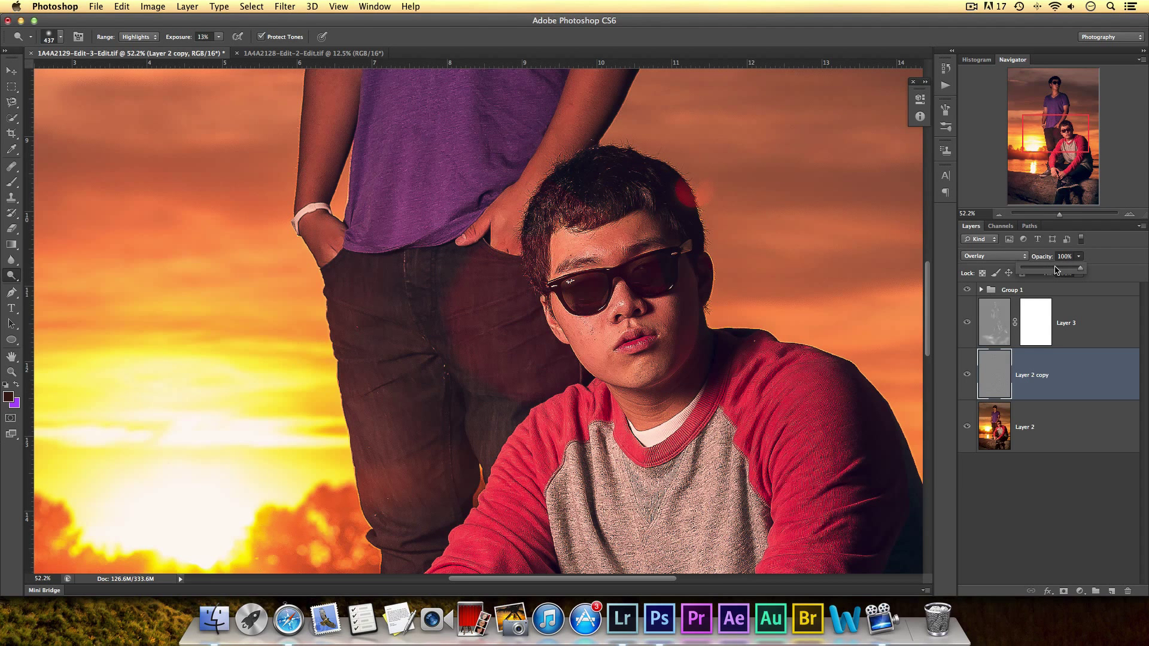
left_click_drag(1065, 219, 1052, 222)
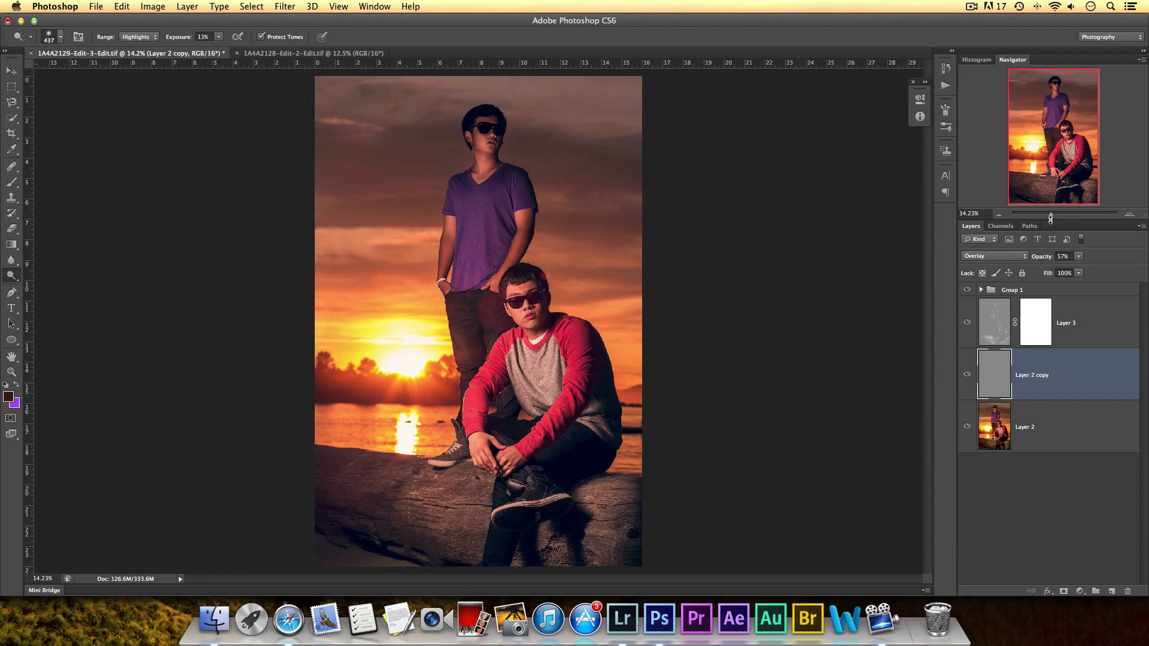
Toggle the visibility of the high-pass layer, Layer 3 and Group 1 to compare the original photo with the finished edit.
left_click(967, 374)
left_click(967, 323)
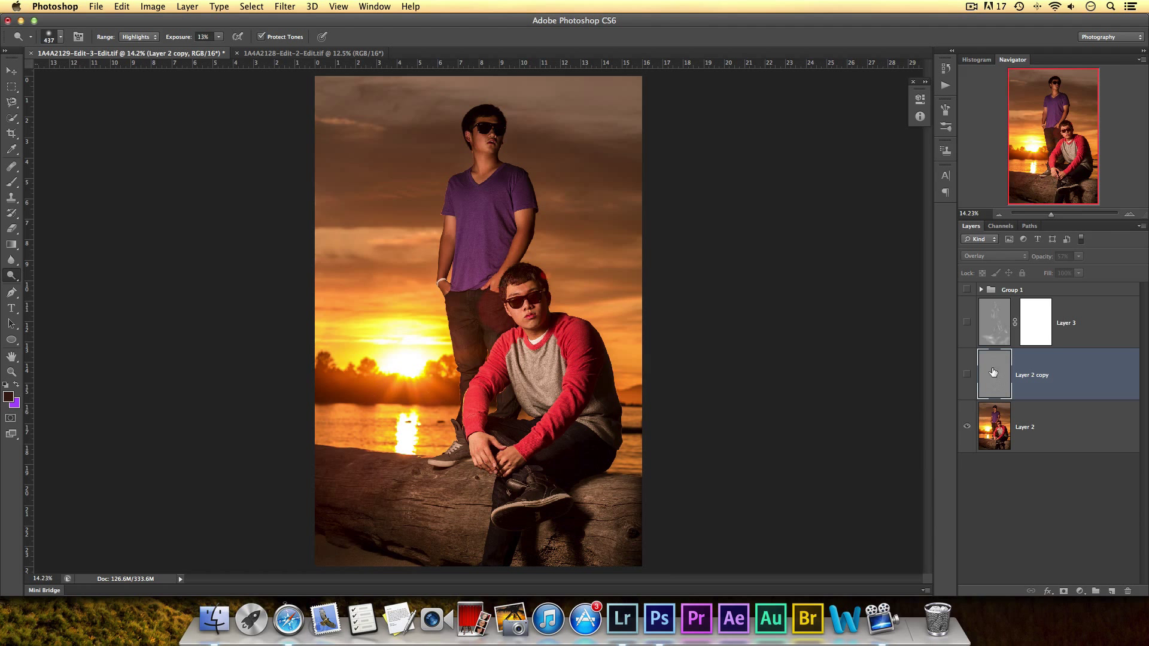
left_click_drag(967, 375, 967, 290)
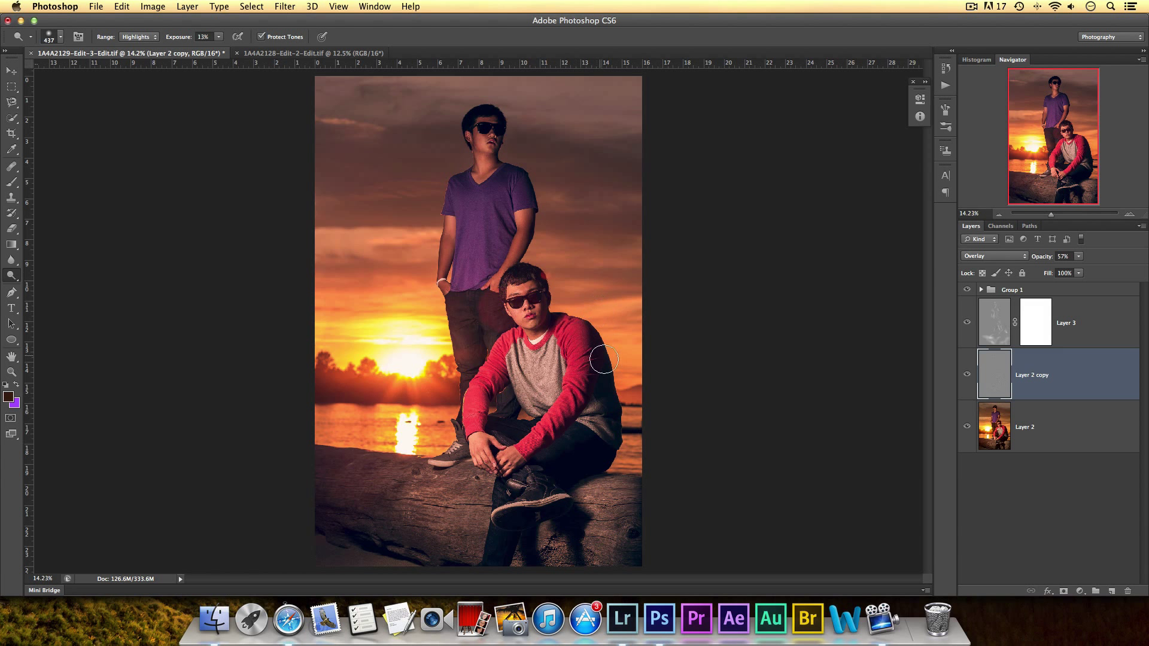
left_click(966, 289)
left_click(968, 290)
left_click(1005, 340)
left_click(1003, 381)
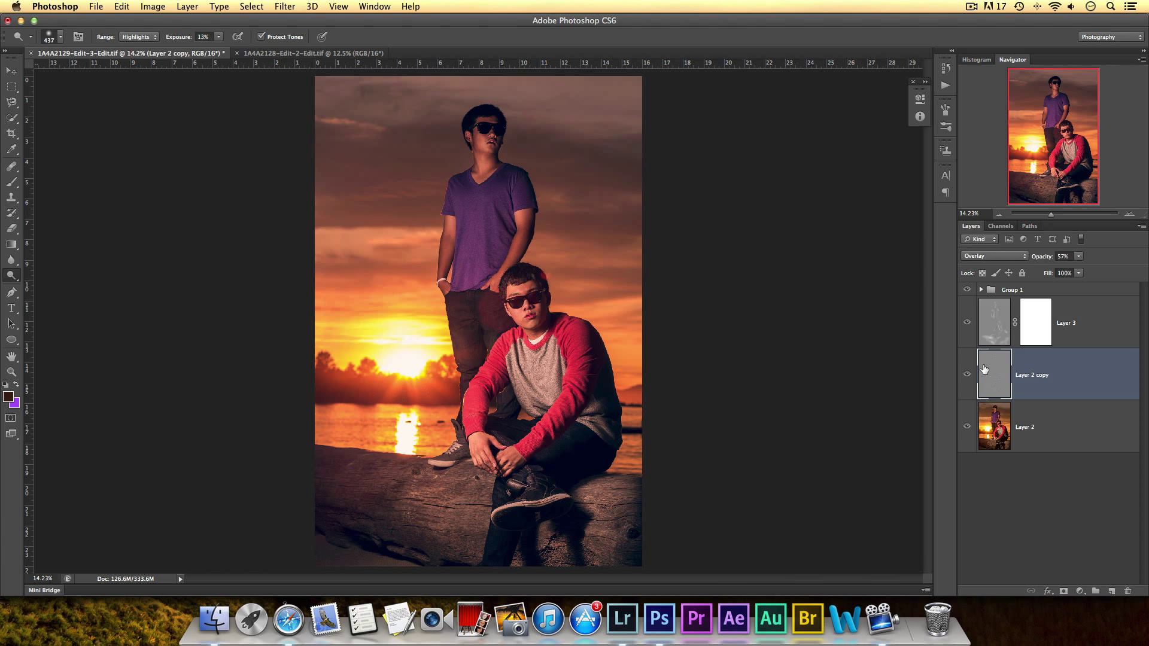